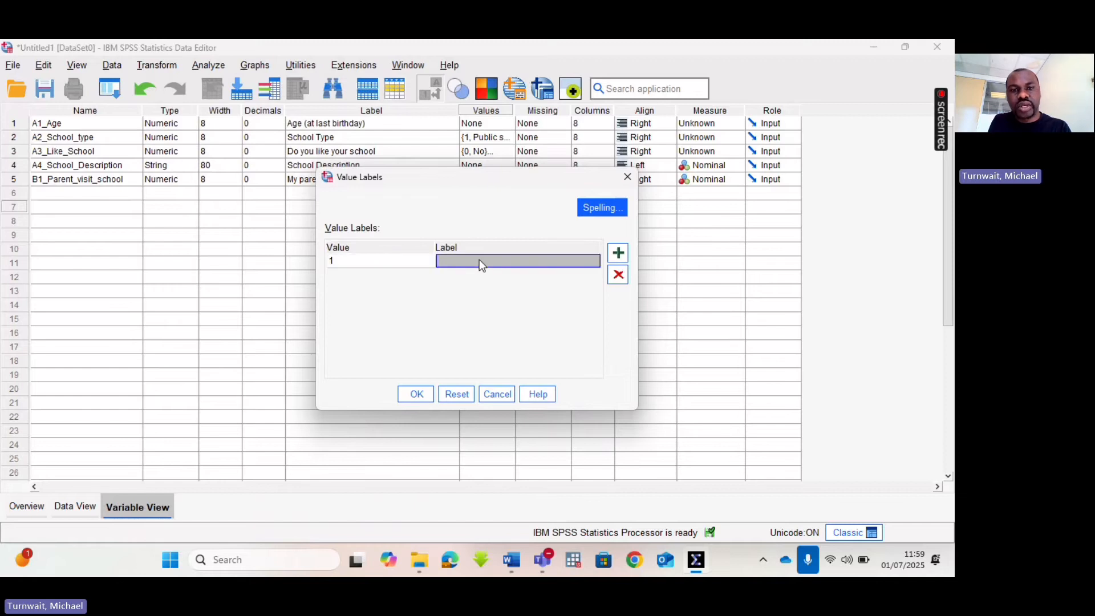
- Label value 1 of B1_Parent_visit_school as "Strongly disagree"
type("Stron")
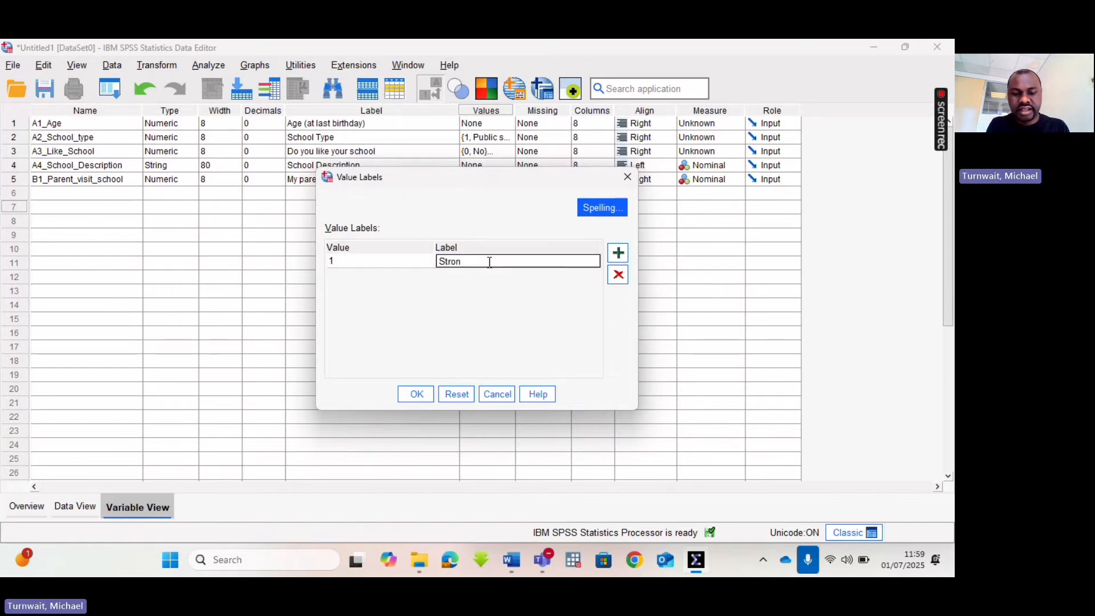
type("gl")
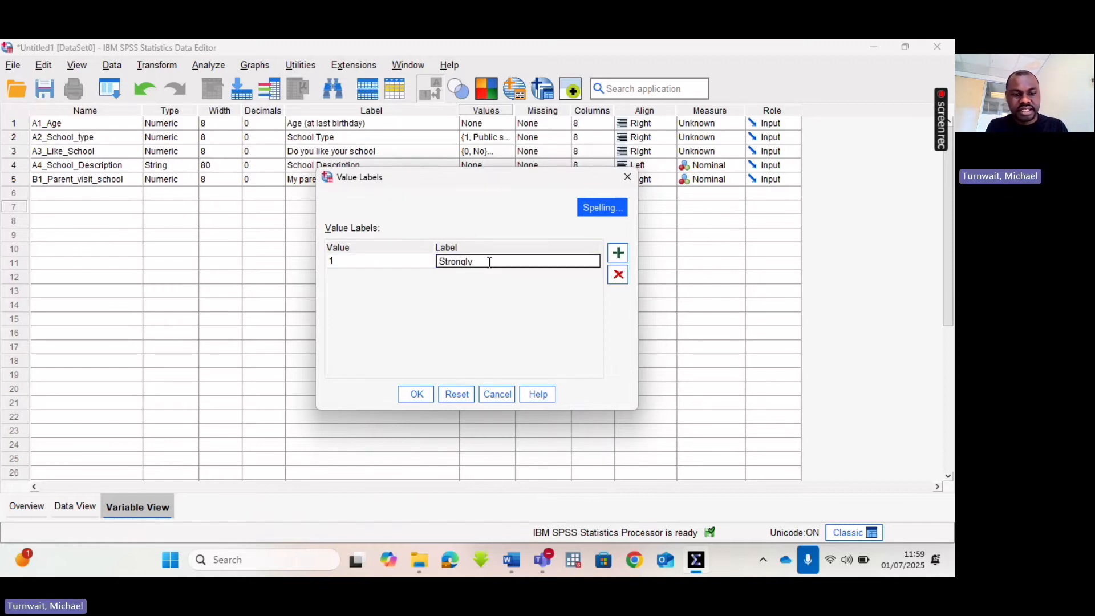
type("y D")
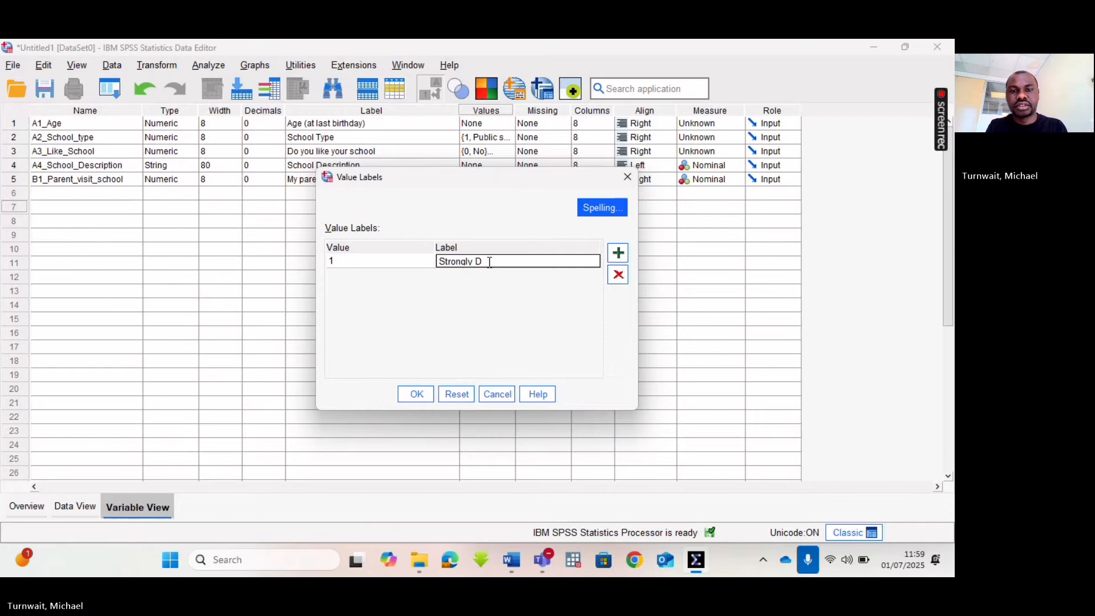
key("BackSpace")
type("disa")
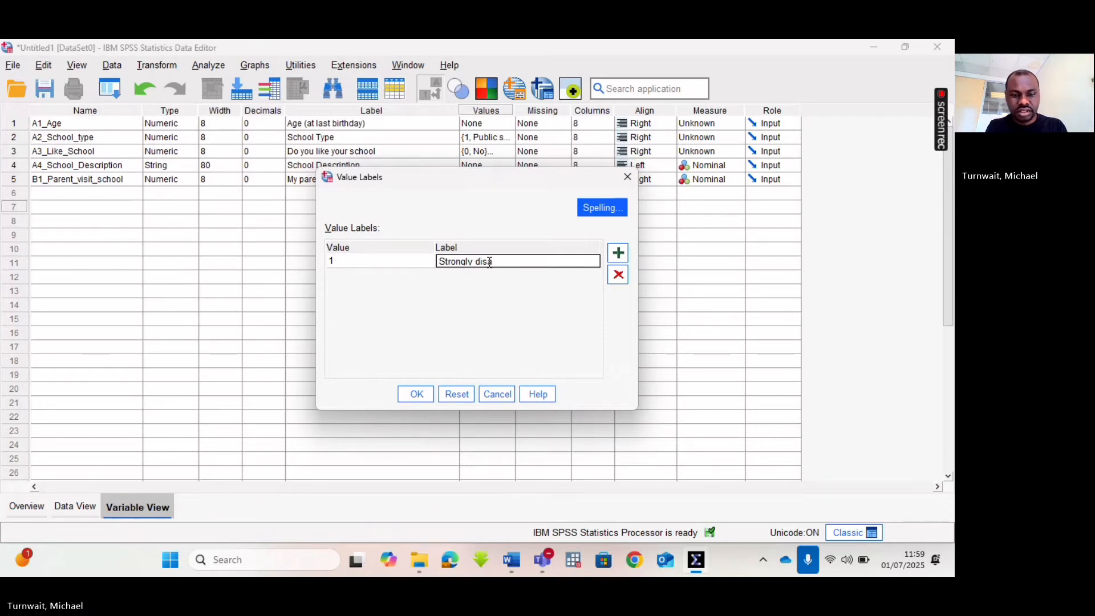
type("gree")
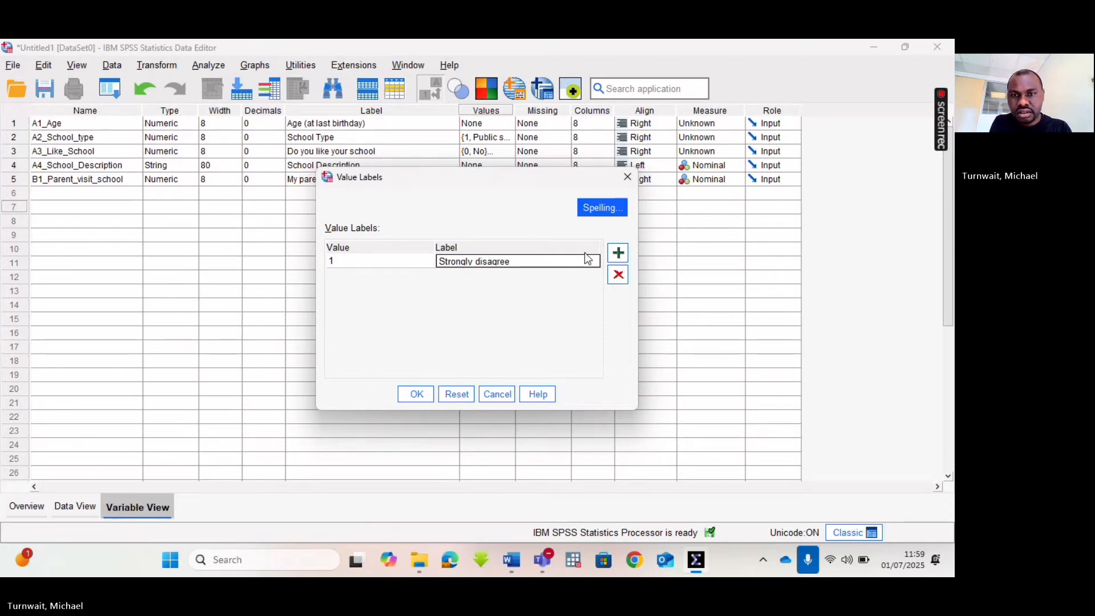
- Add value 2 with the label "Disagree" to the value labels of B1_Parent_visit_school
left_click(618, 252)
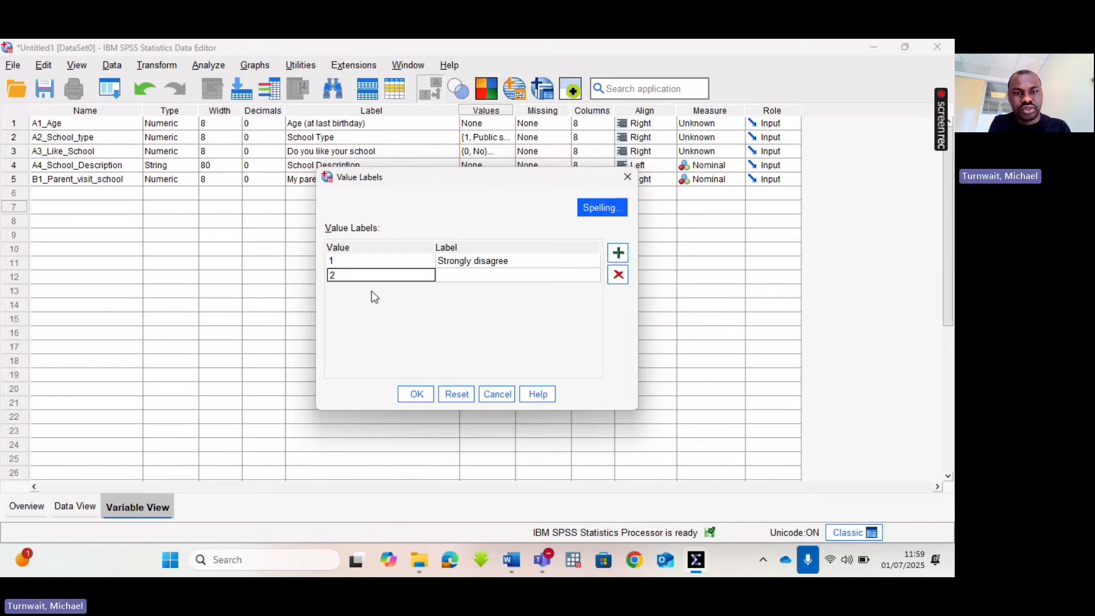
left_click(493, 276)
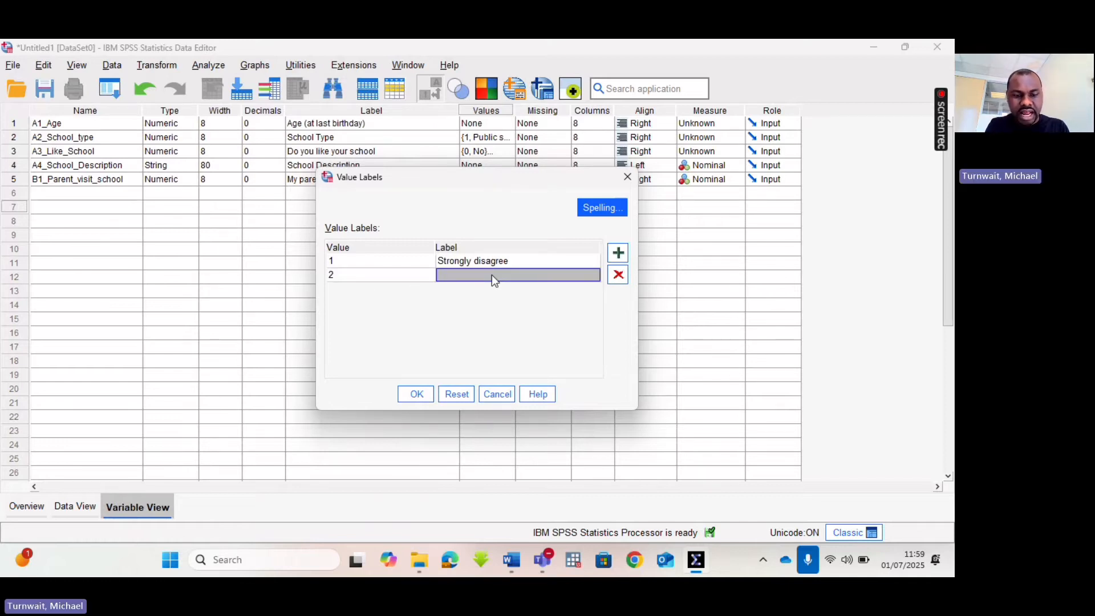
type("A")
key("BackSpace")
type("D")
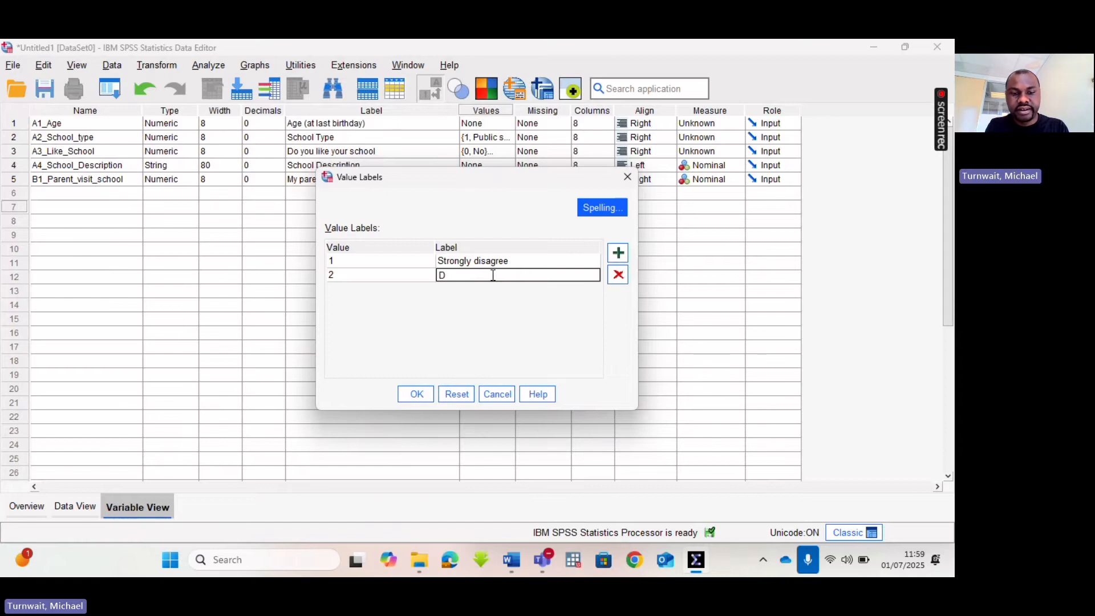
type("isagre")
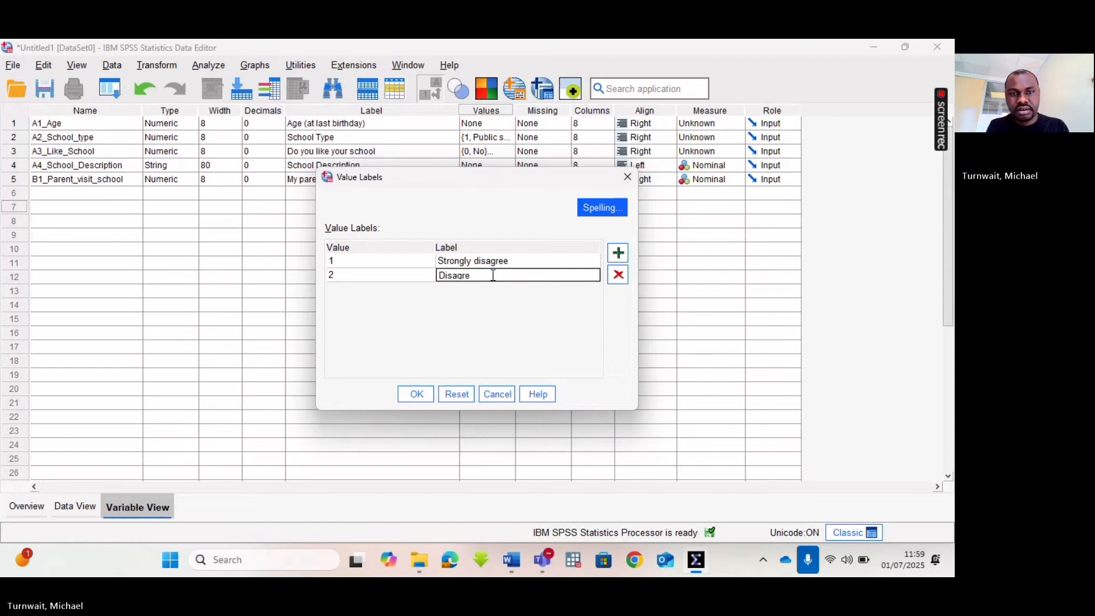
type("e")
key("Return")
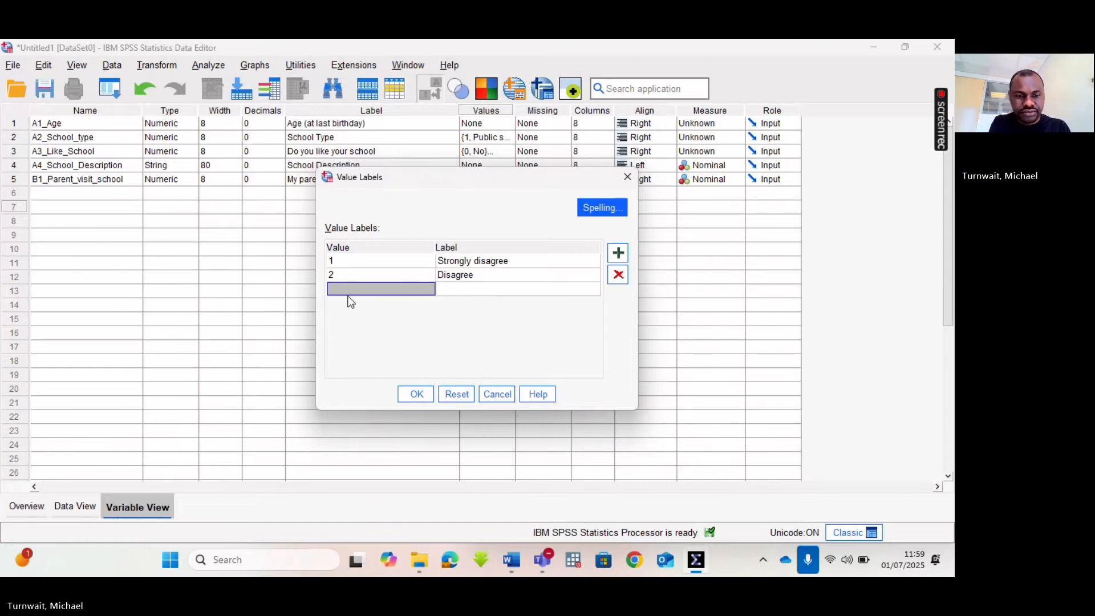
- Define value 3 with the label "Neutral" for B1_Parent_visit_school
type("3")
left_click(459, 292)
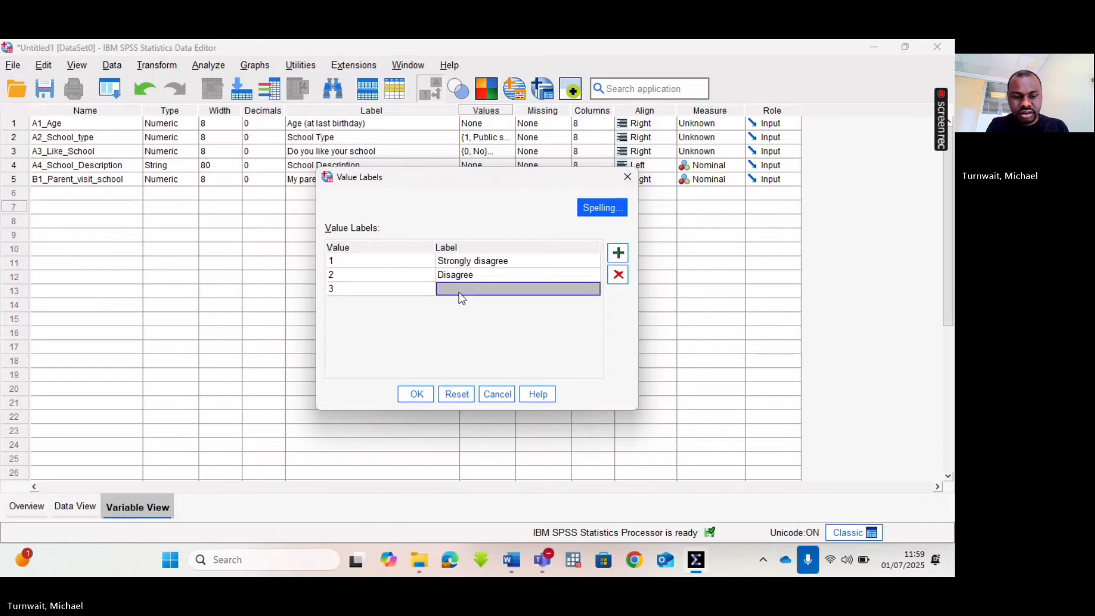
type("Neu")
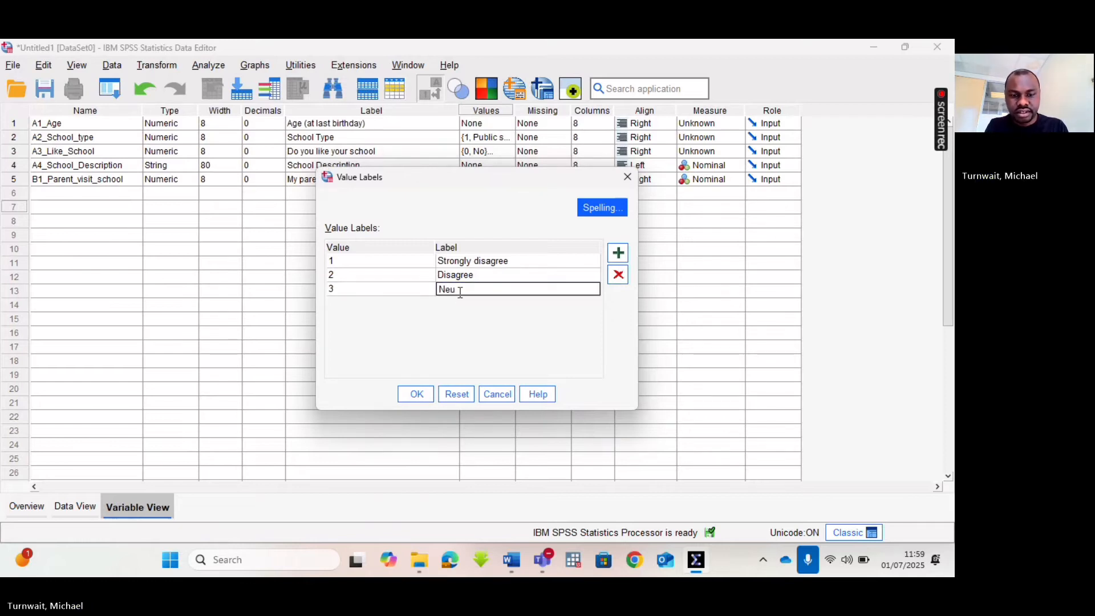
type("tral")
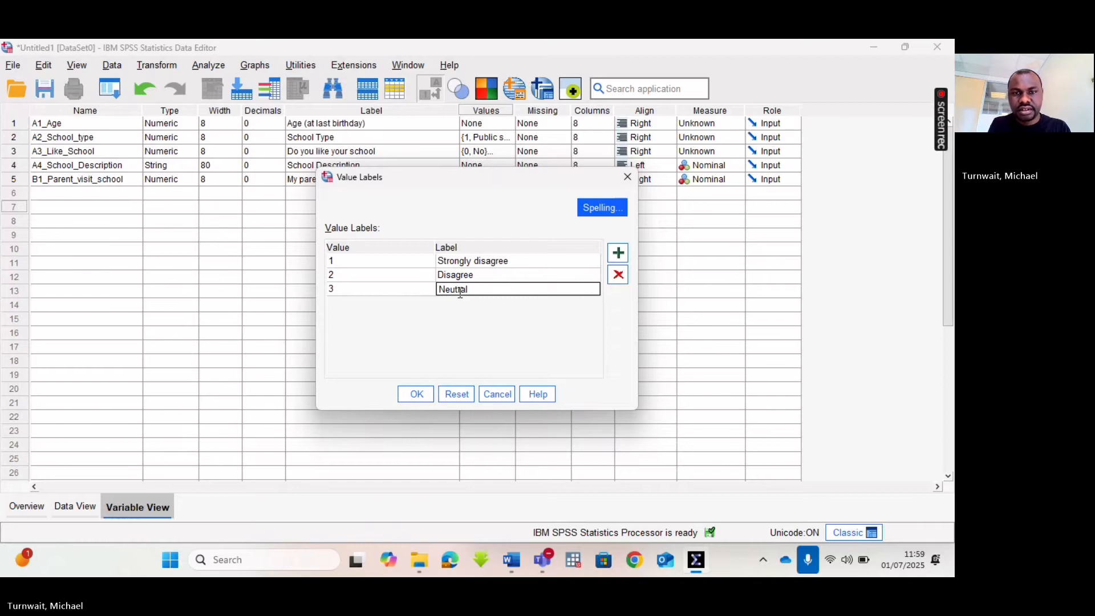
- Add value 4 with the label "Agree" to the value labels of B1_Parent_visit_school
left_click(619, 253)
type("4")
left_click(466, 303)
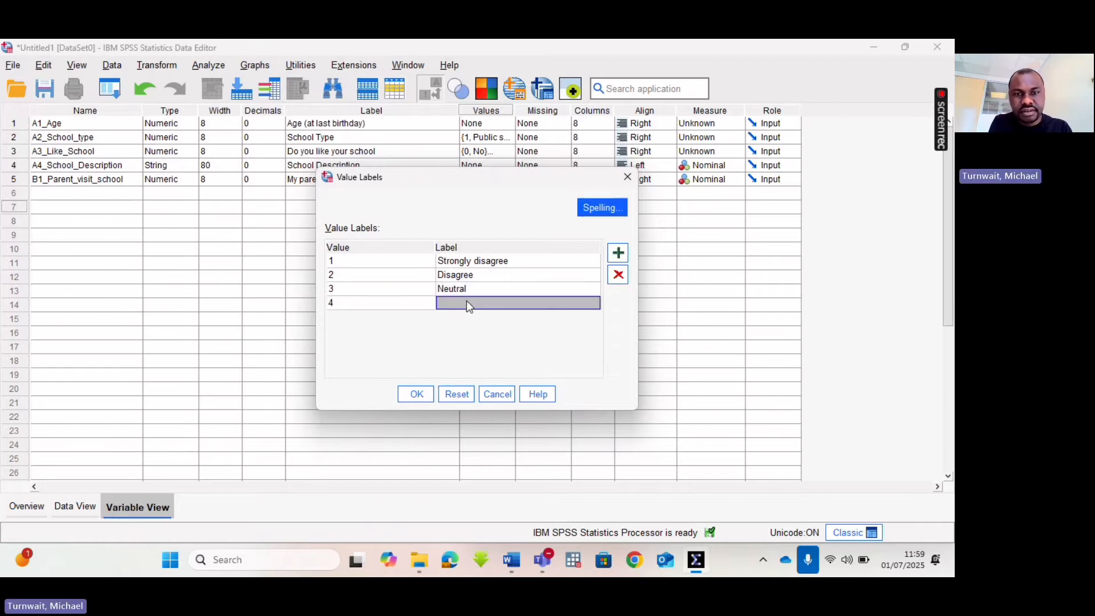
type("A")
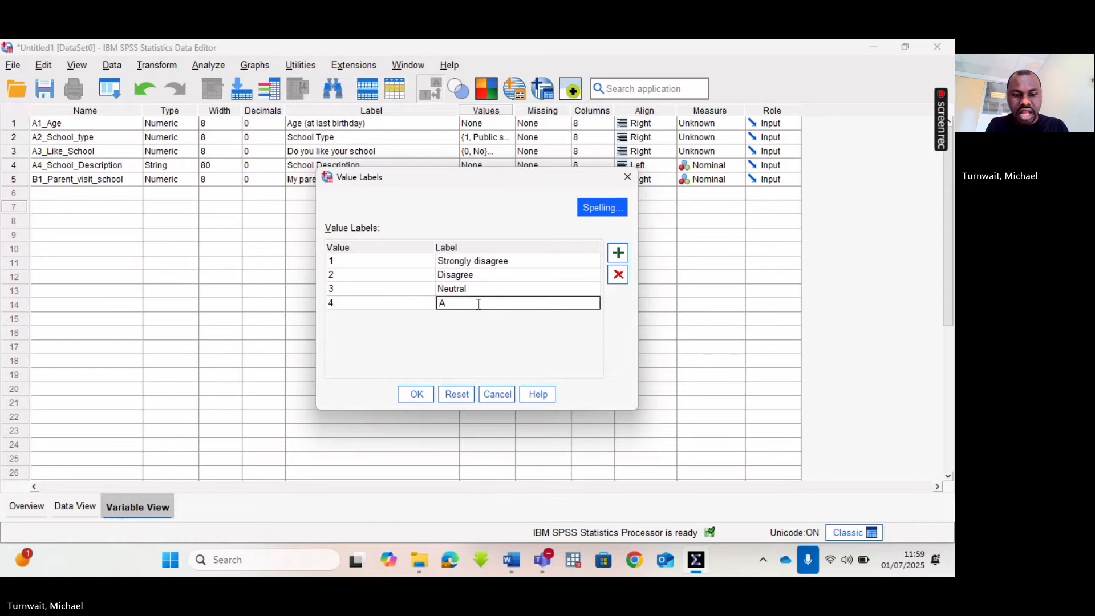
type("dree")
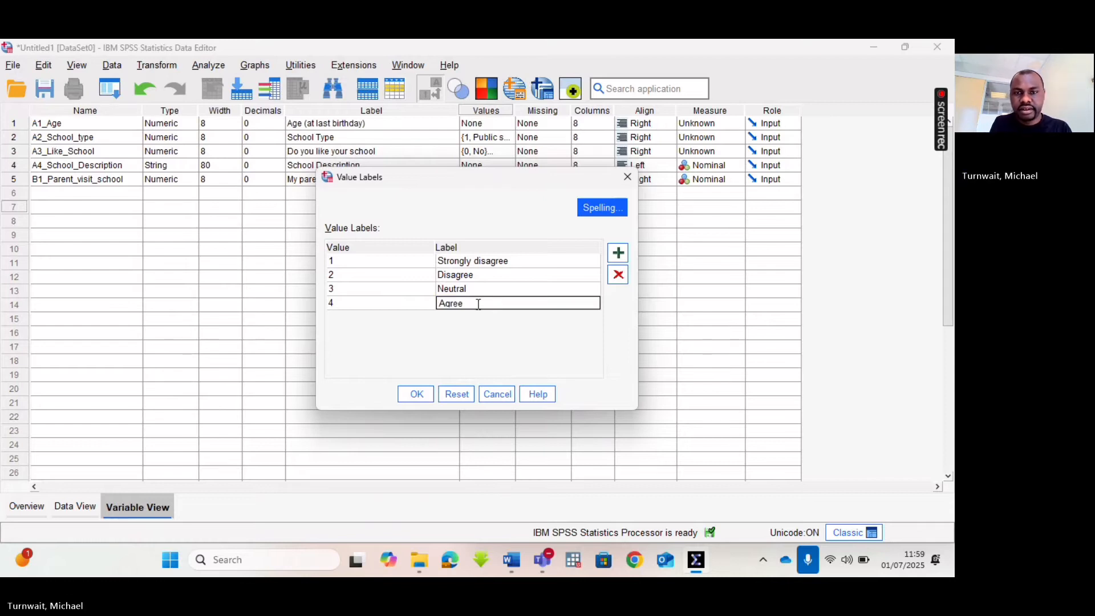
- Add value 5 with the label "Strongly Agree", then apply and recheck the value labels of B1_Parent_visit_school
left_click(611, 257)
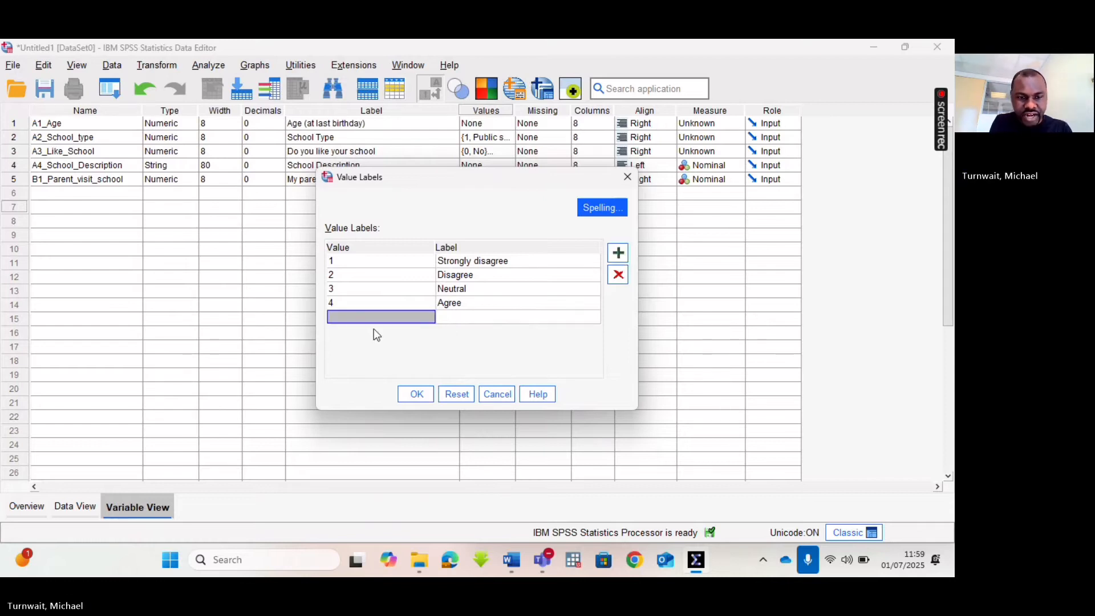
type("4")
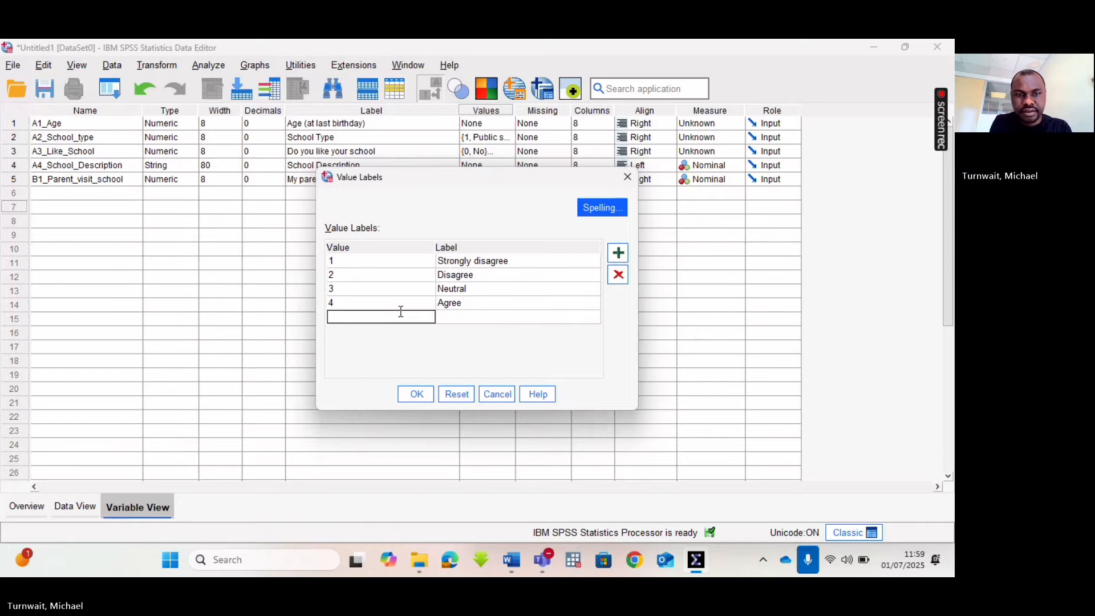
type("5")
left_click(449, 318)
type("S")
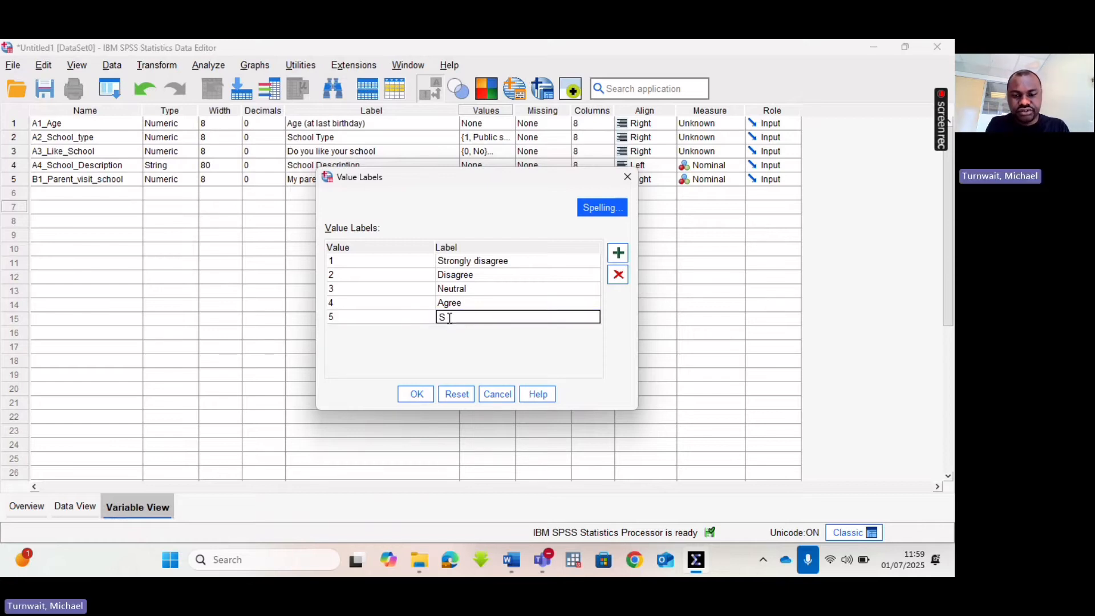
type("trongly Agree")
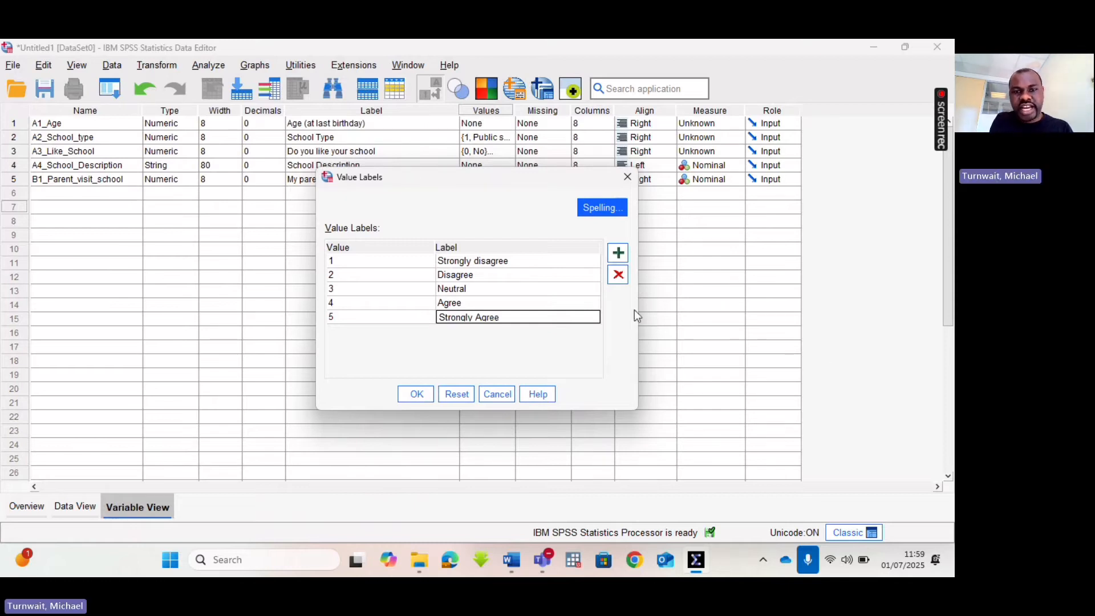
left_click(404, 396)
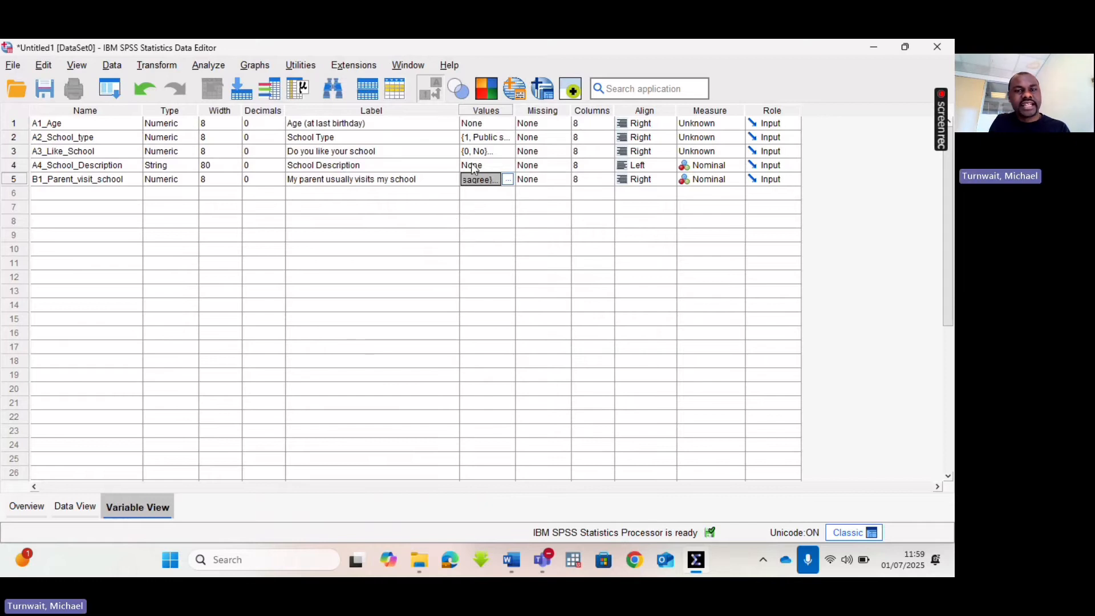
left_click(507, 179)
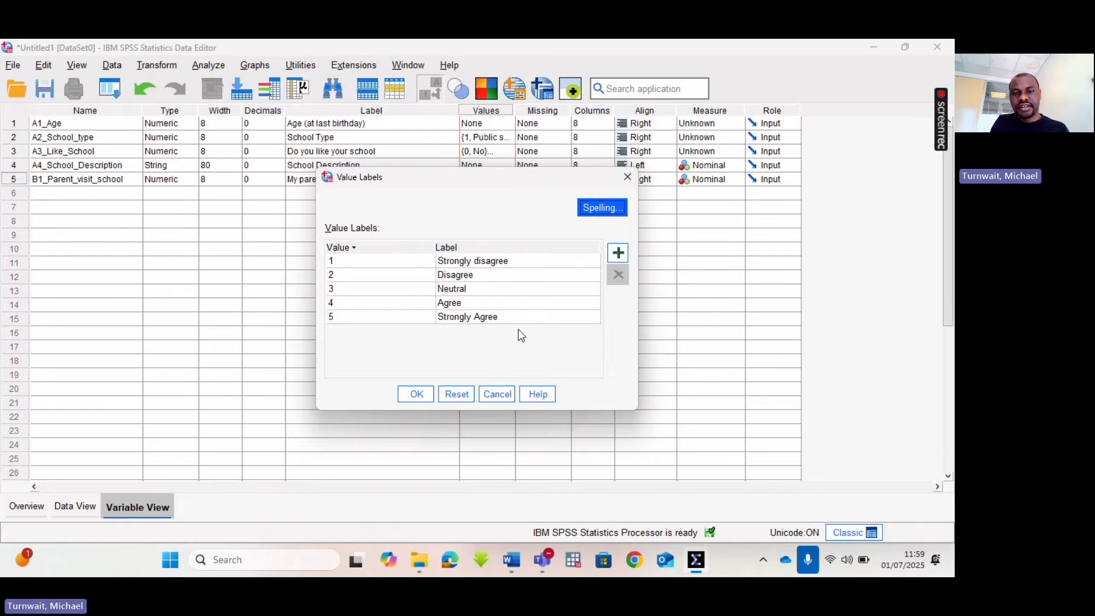
left_click(417, 394)
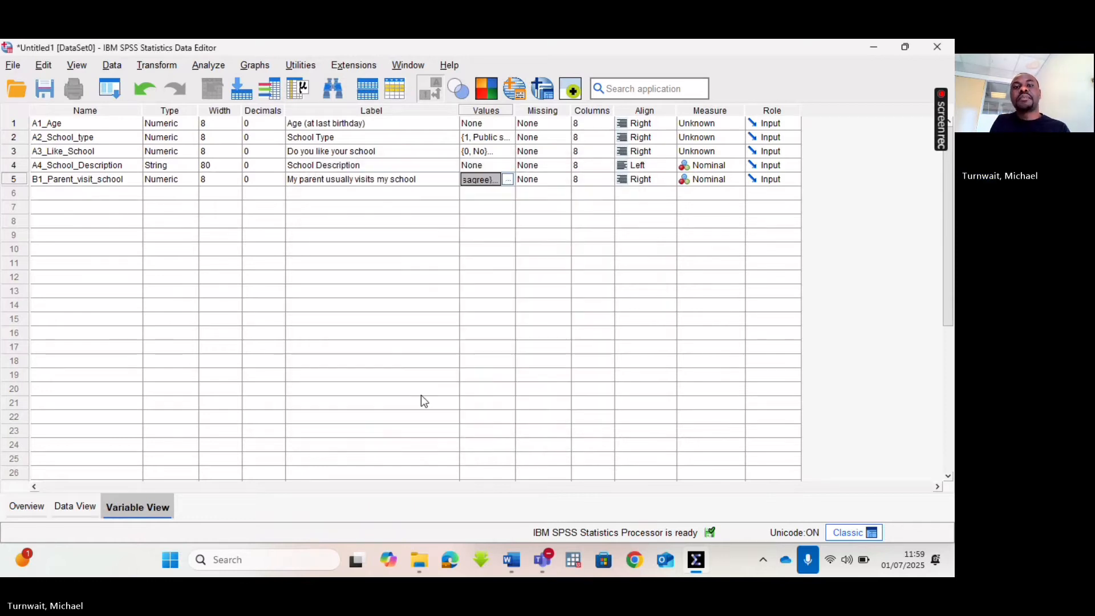
- Define 99 as a discrete missing value for the A1_Age variable
left_click(562, 125)
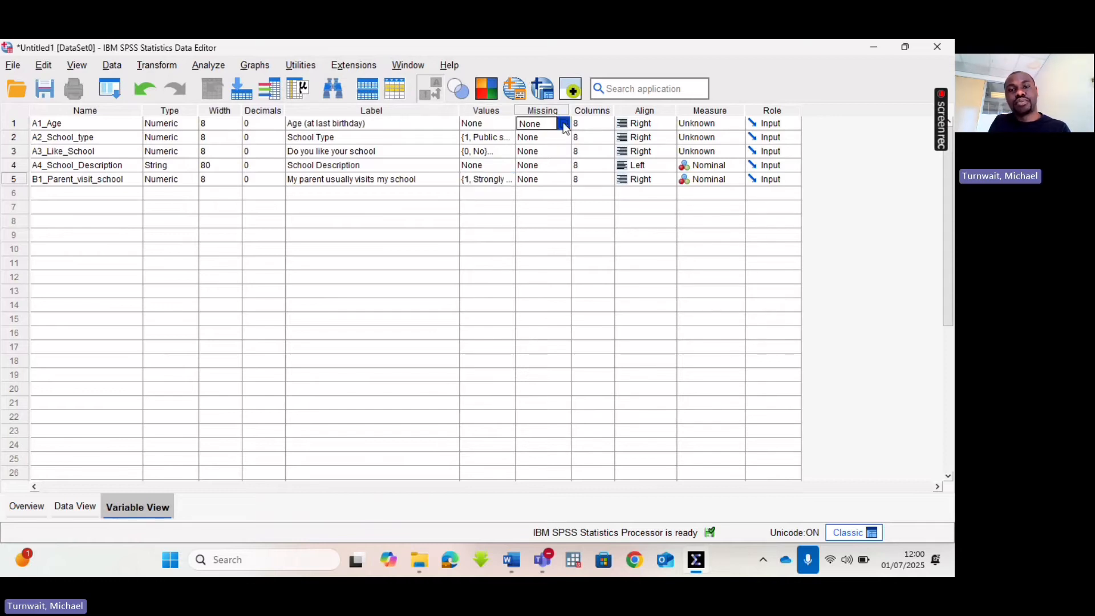
left_click(563, 125)
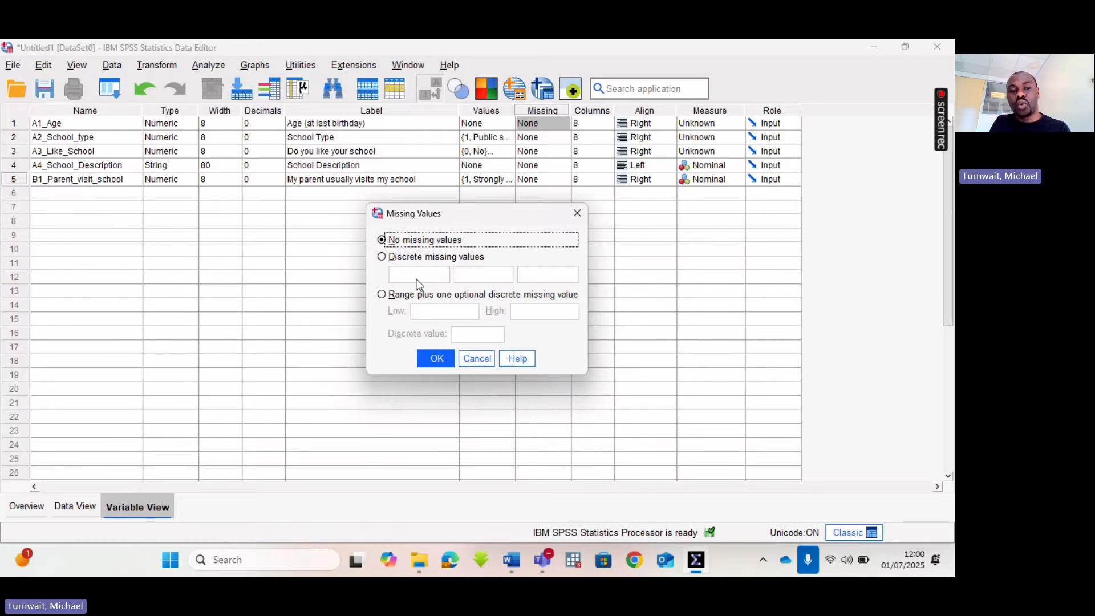
left_click(396, 258)
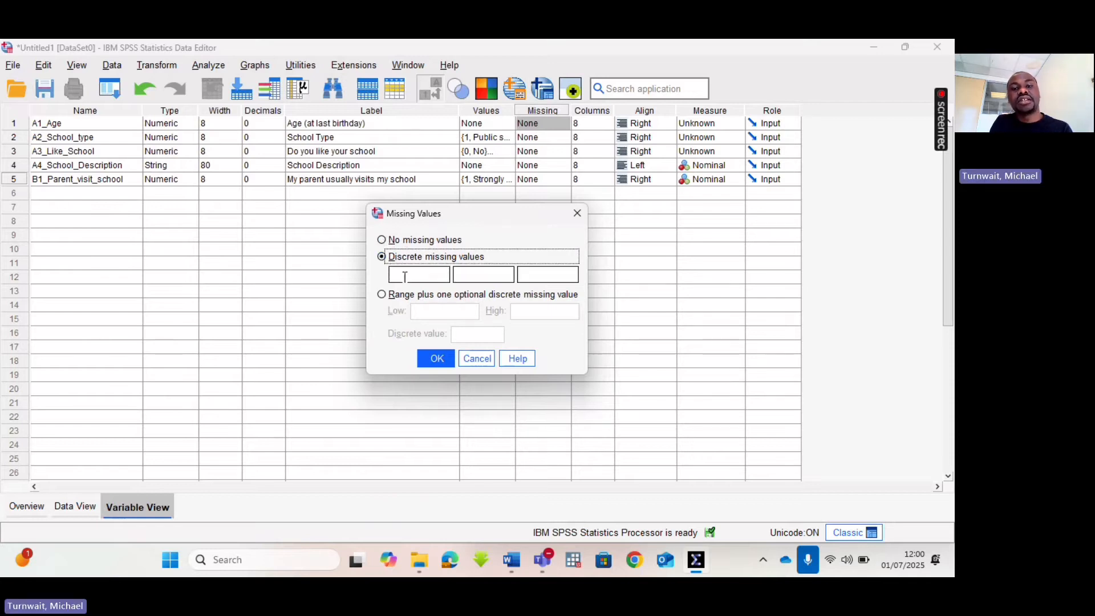
left_click(405, 277)
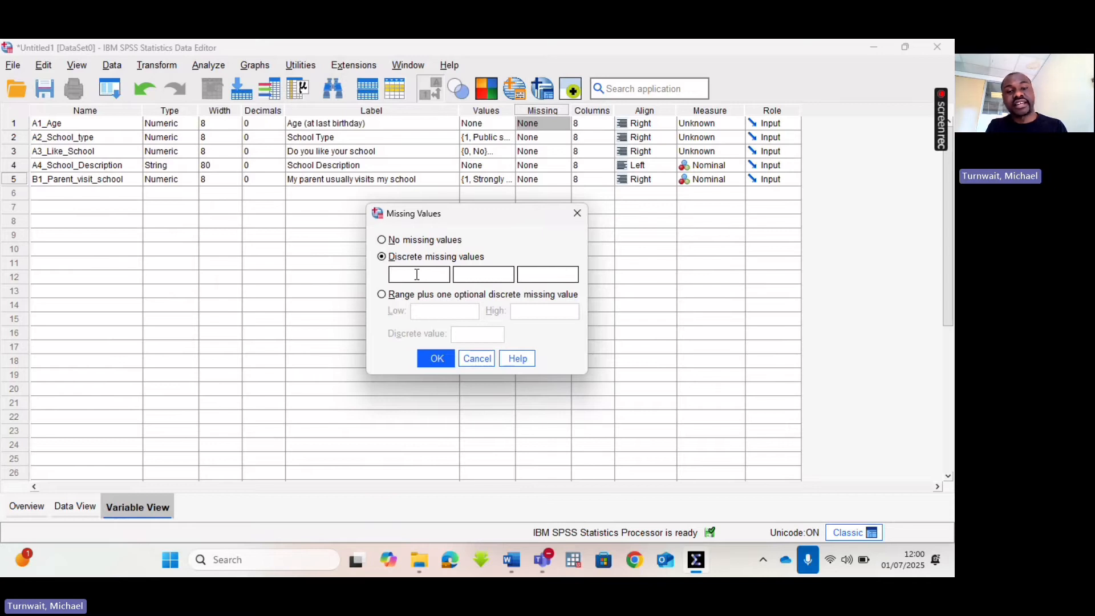
type("99")
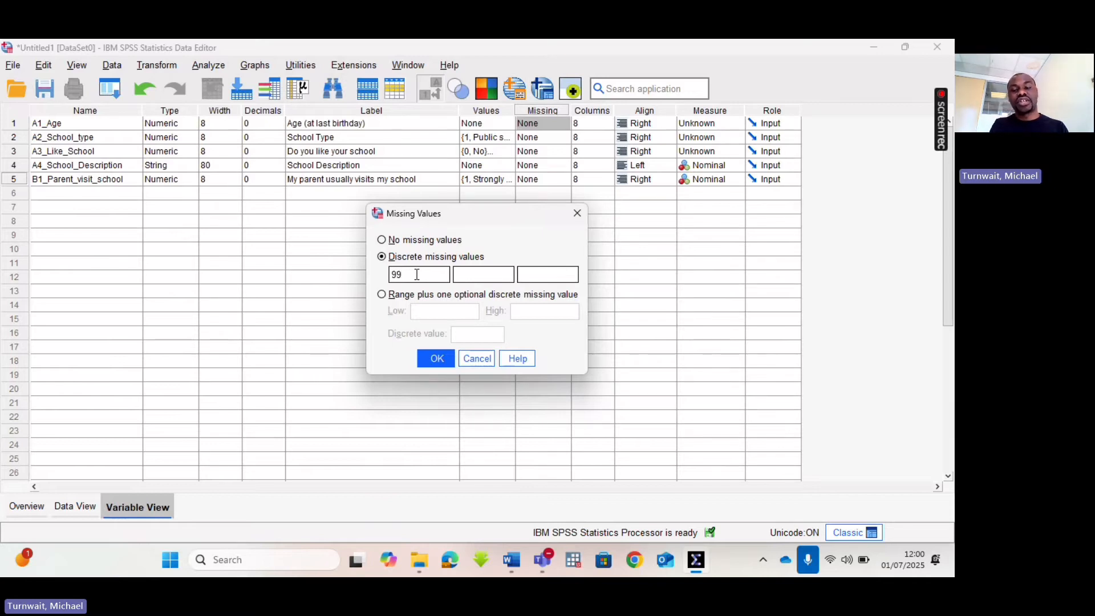
type("9")
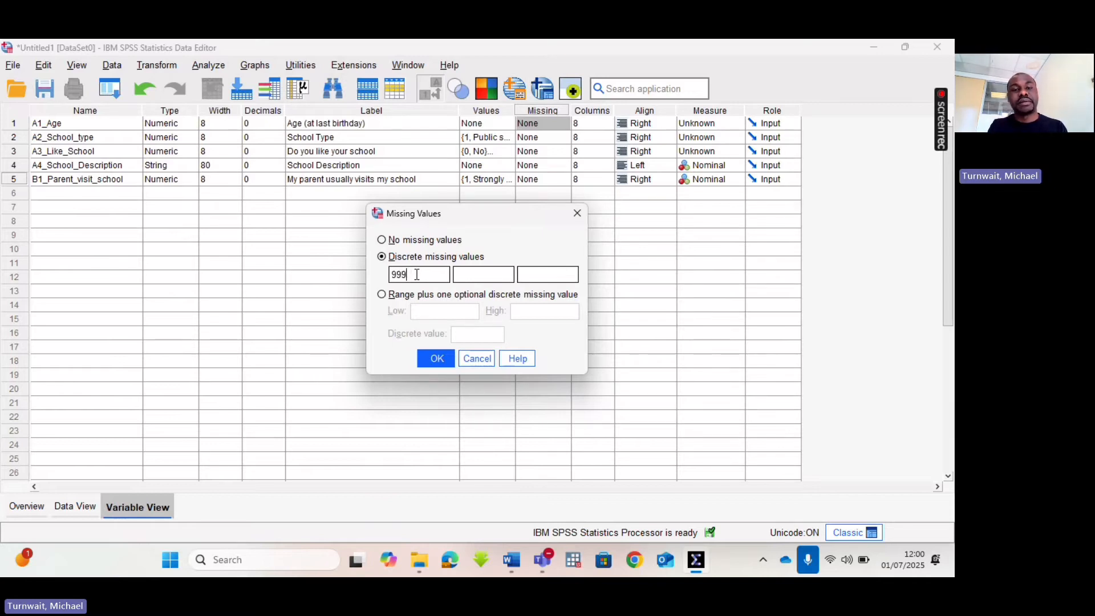
key("BackSpace")
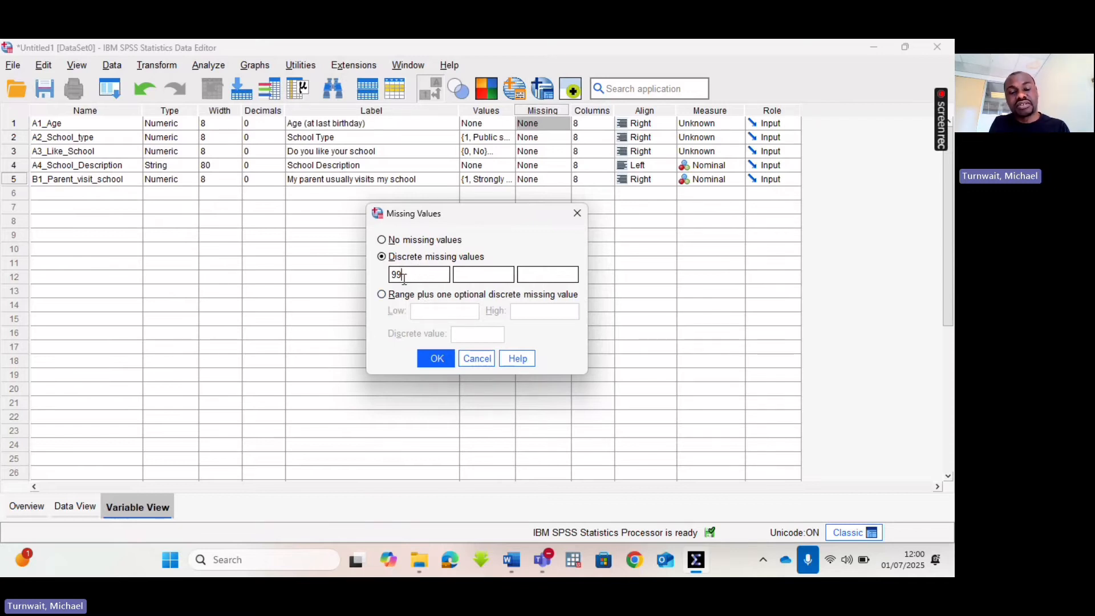
left_click(436, 359)
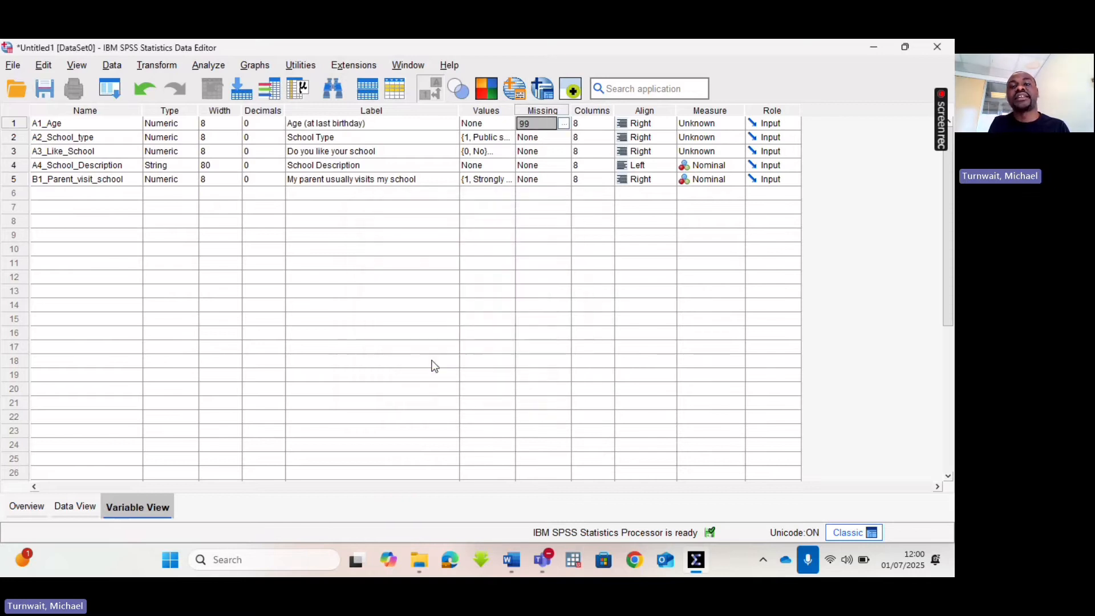
- Define 99 as a discrete missing value for the A2_School_type variable
left_click(564, 138)
left_click(564, 138)
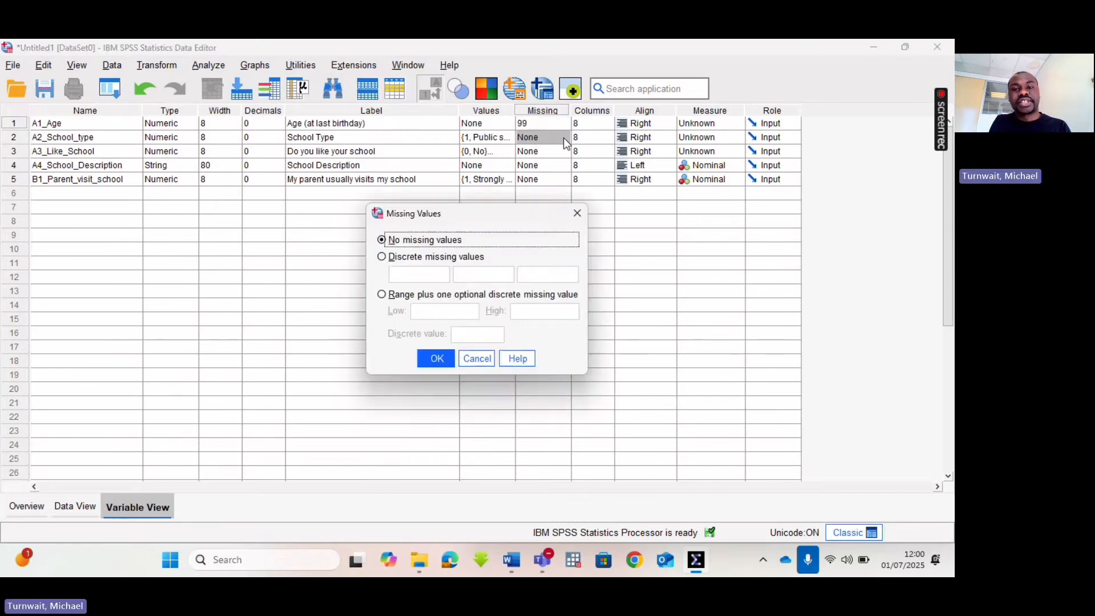
left_click(382, 256)
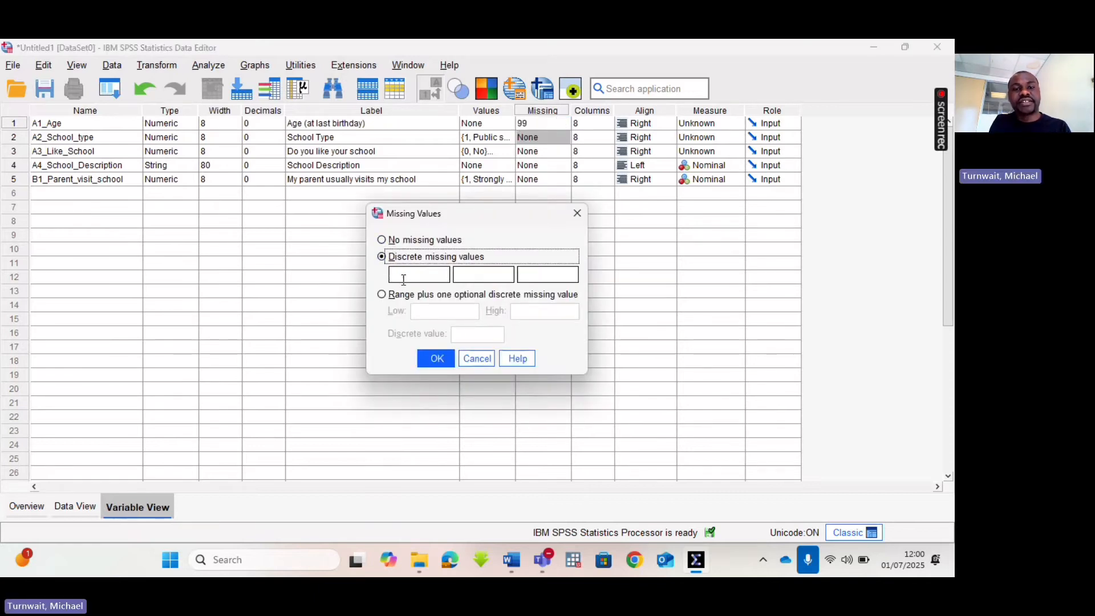
type("99")
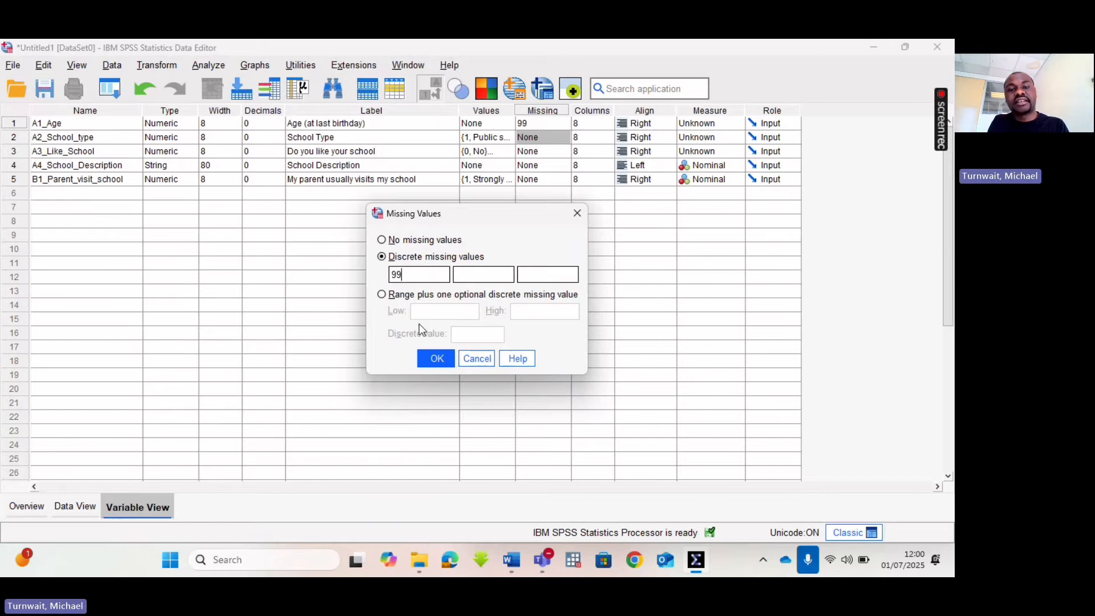
left_click(428, 363)
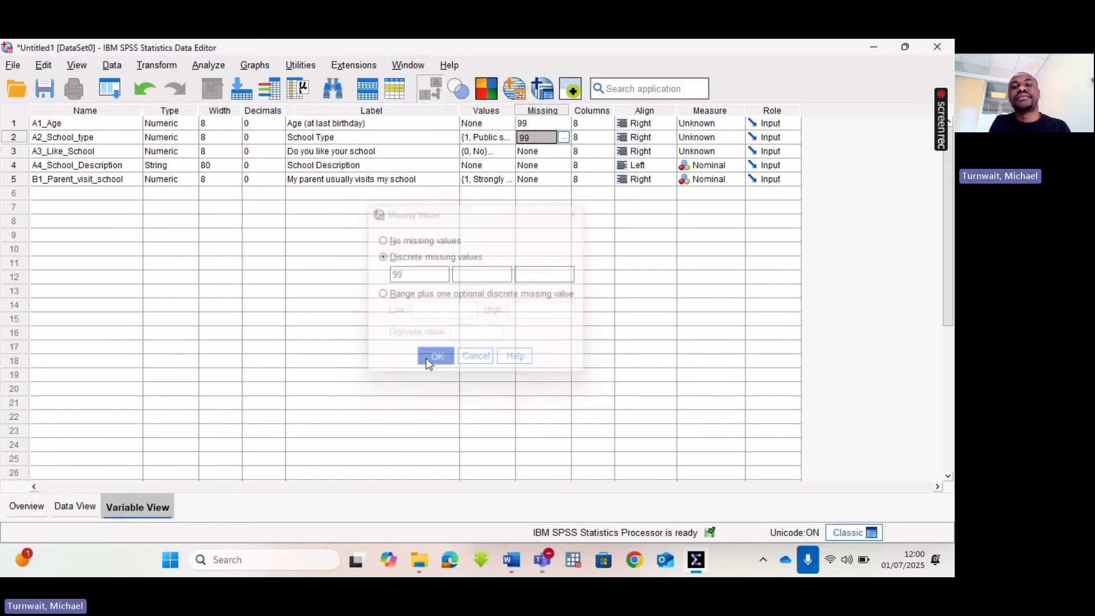
- Define 99 as a discrete missing value for the A3_Like_School variable
left_click(556, 152)
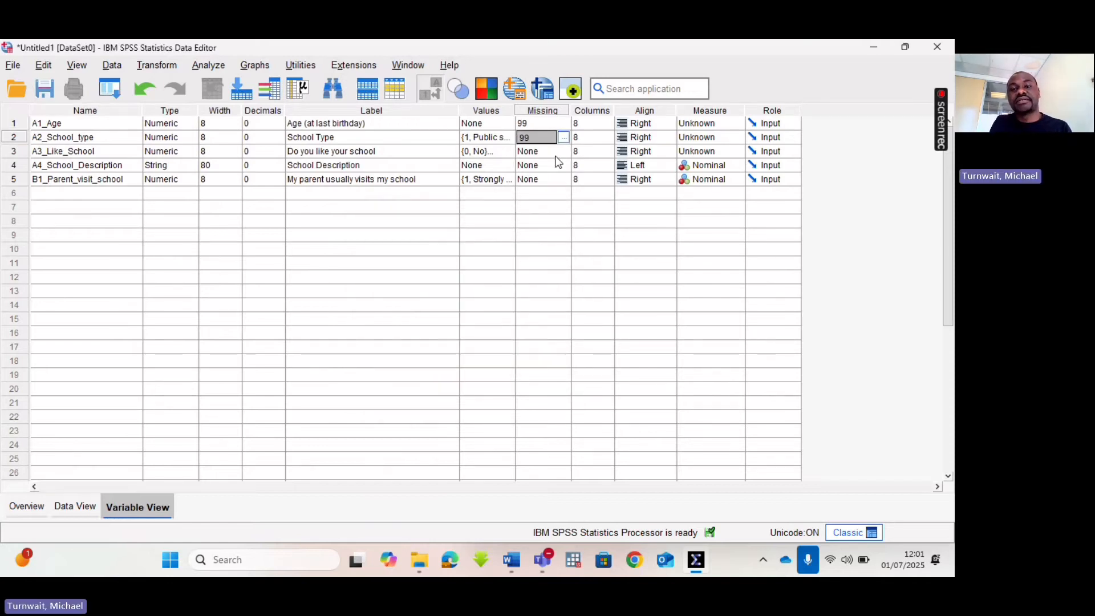
left_click(563, 151)
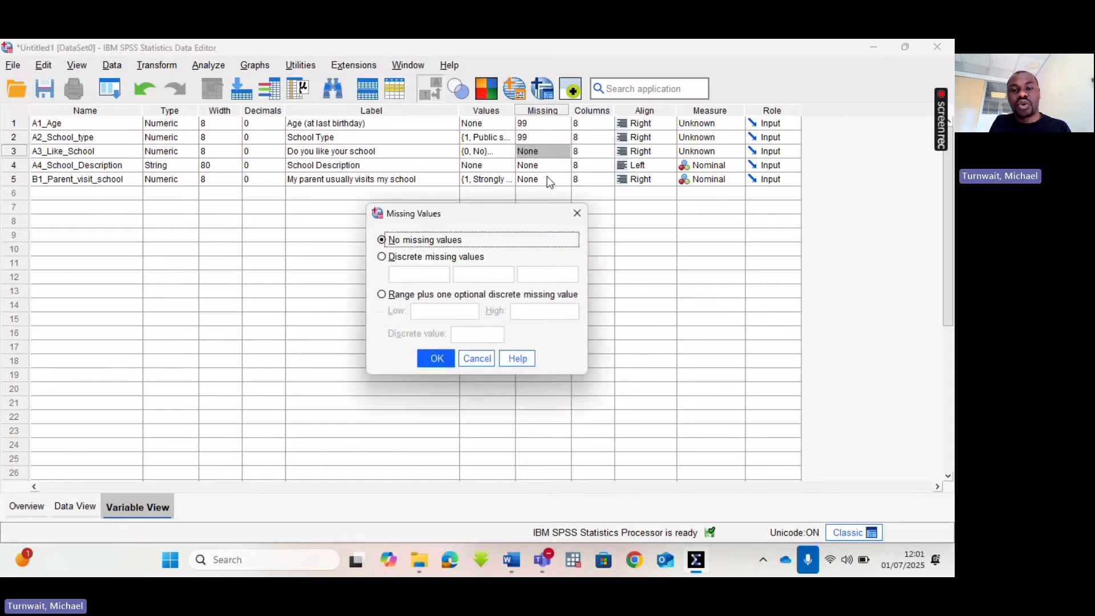
left_click(382, 257)
left_click(406, 275)
type("99")
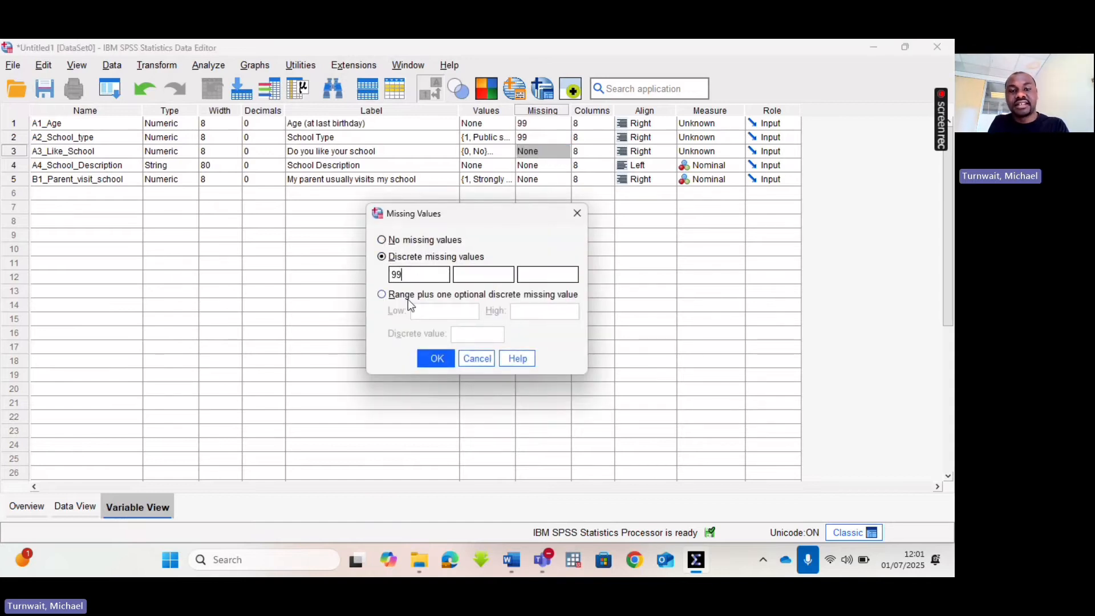
left_click(431, 362)
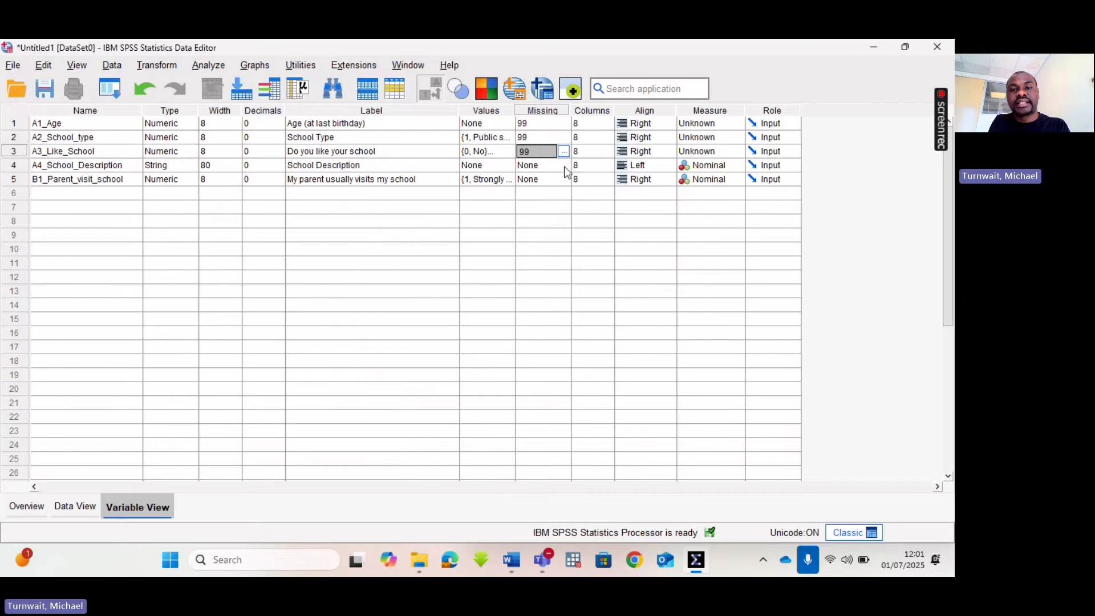
- Define 99 as a discrete missing value for the A4_School_Description variable
double_click(564, 166)
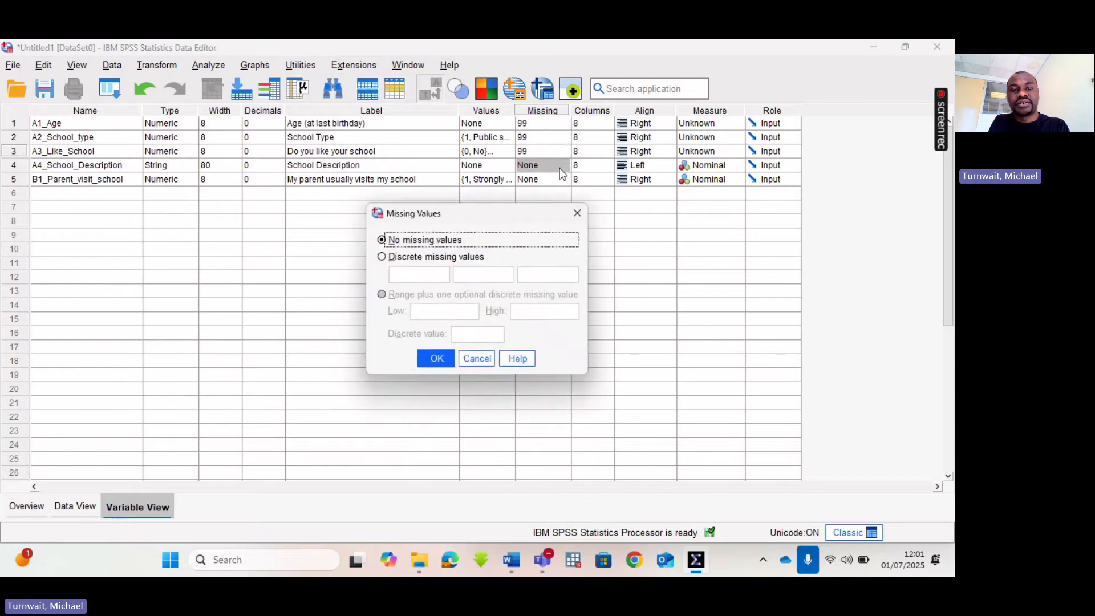
left_click(382, 257)
left_click(392, 275)
type("99")
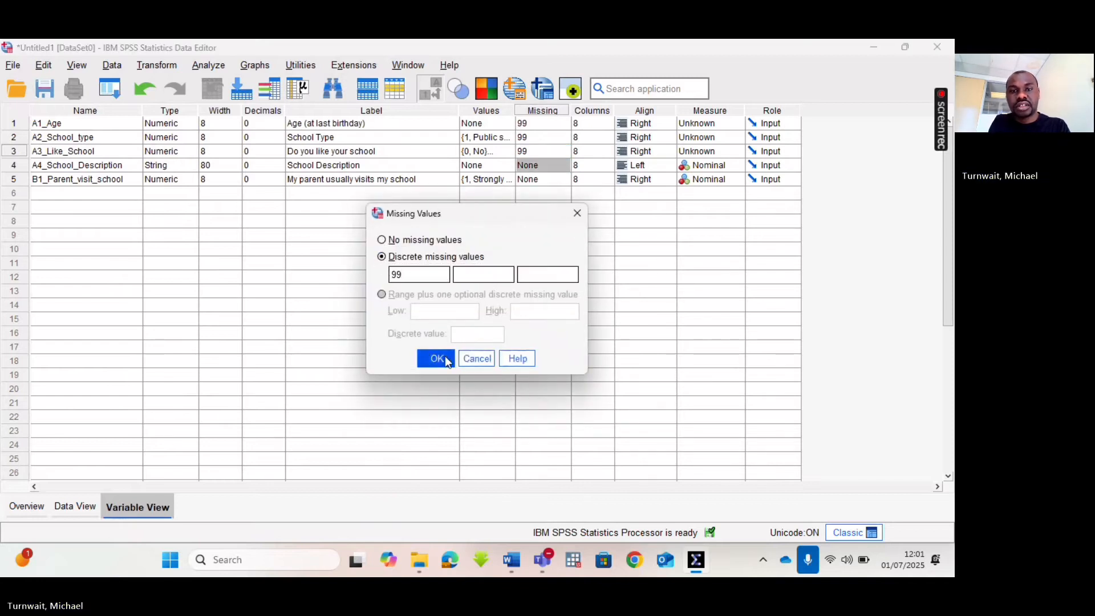
left_click(436, 359)
- Define 99 as a discrete missing value for the B1_Parent_visit_school variable
left_click(547, 180)
left_click(563, 179)
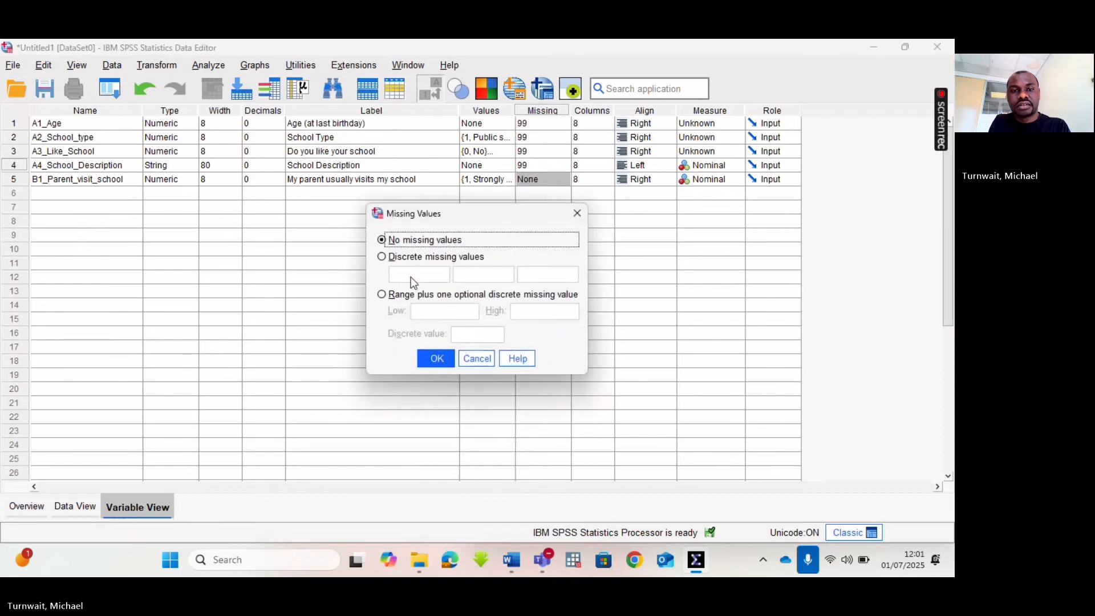
left_click(381, 257)
left_click(393, 274)
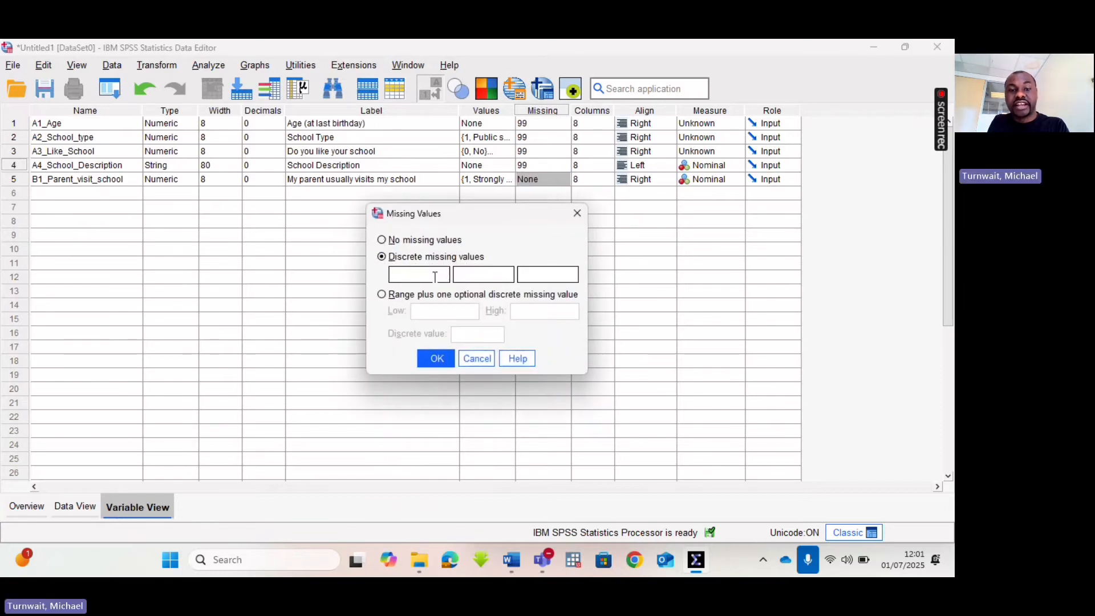
type("99")
left_click(444, 358)
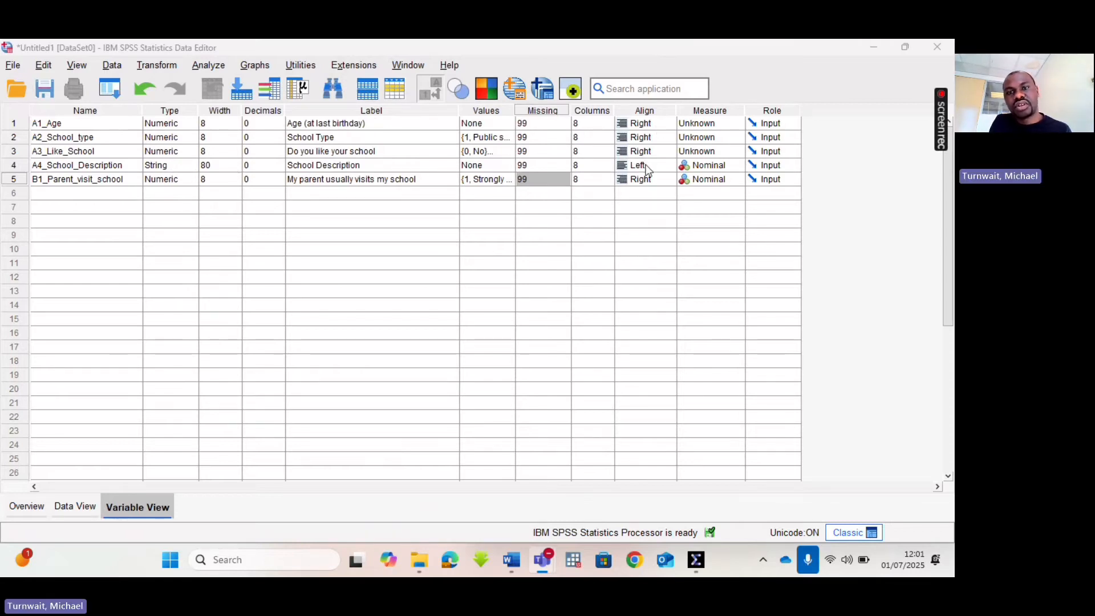
- Set the measurement level of the A1_Age variable to Scale
left_click(721, 123)
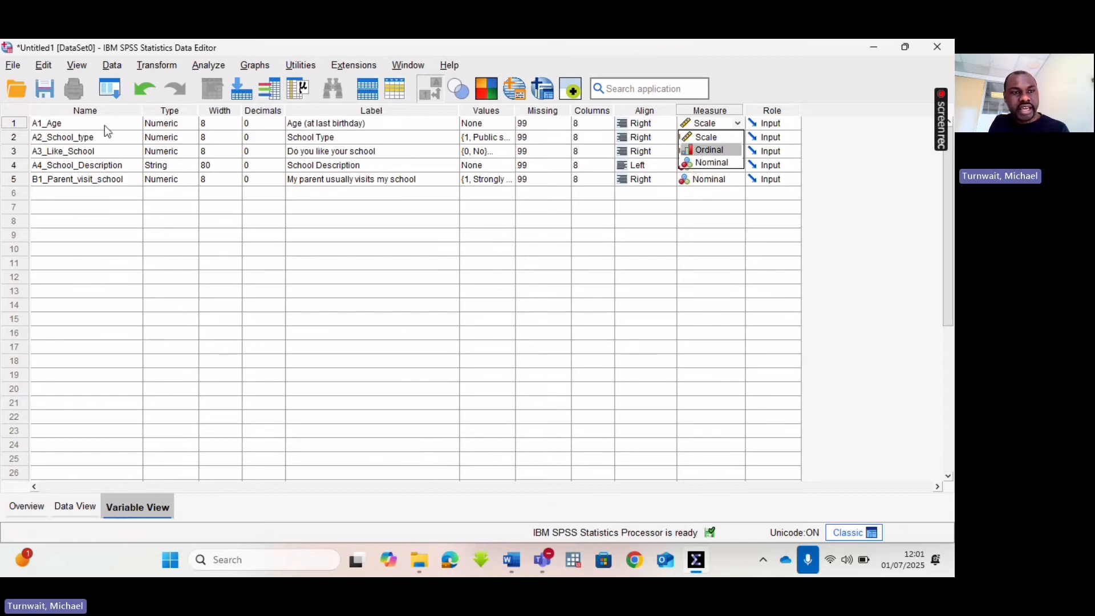
left_click(58, 128)
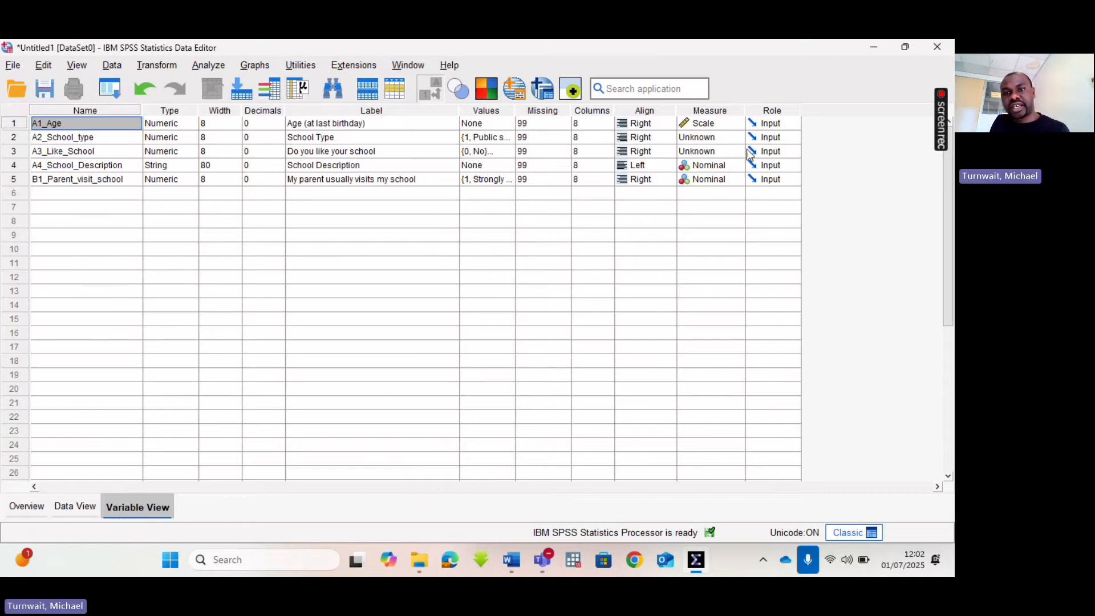
left_click(730, 125)
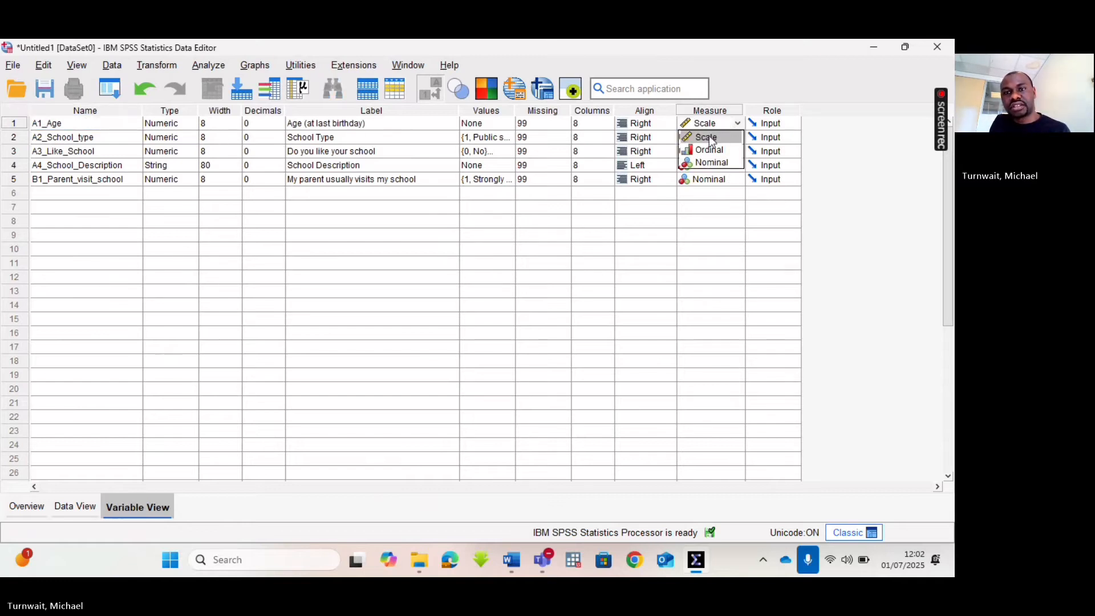
left_click(709, 137)
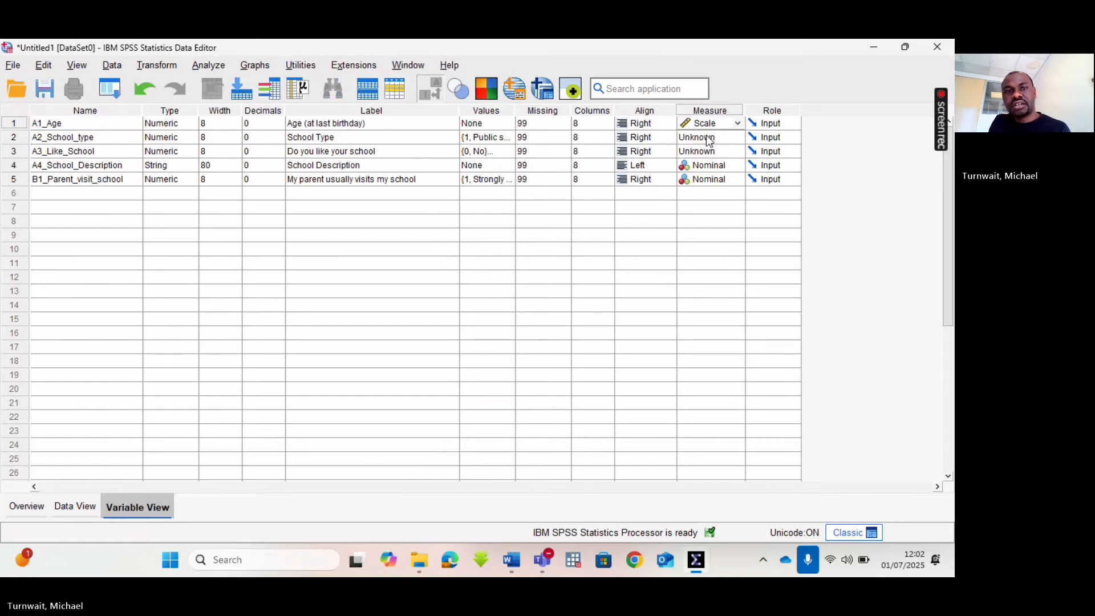
- Set the measurement level of the A2_School_type variable to Nominal
left_click(95, 139)
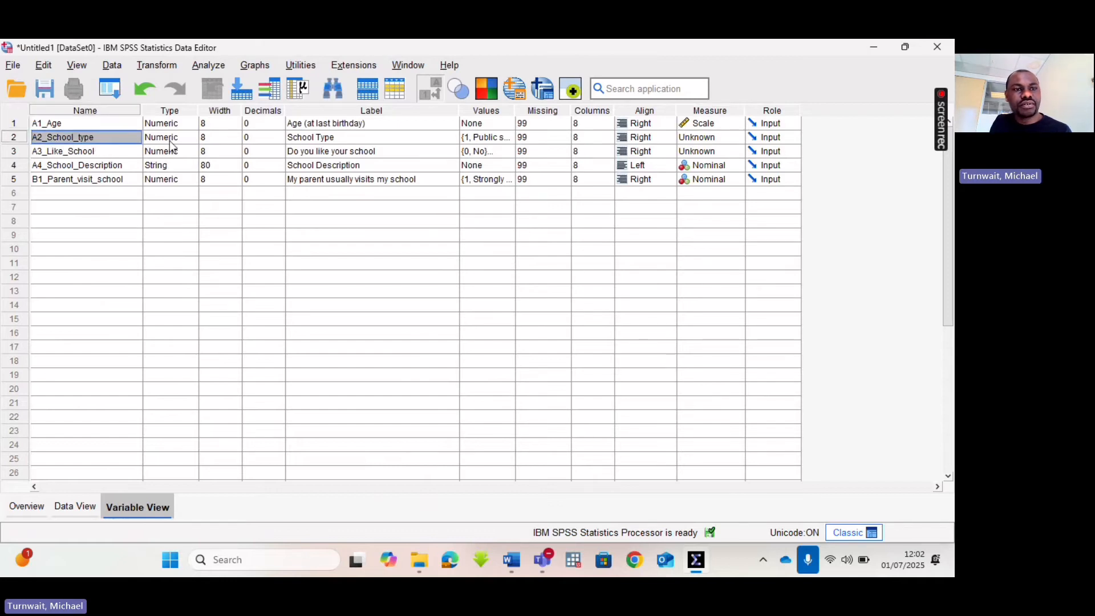
left_click(23, 136)
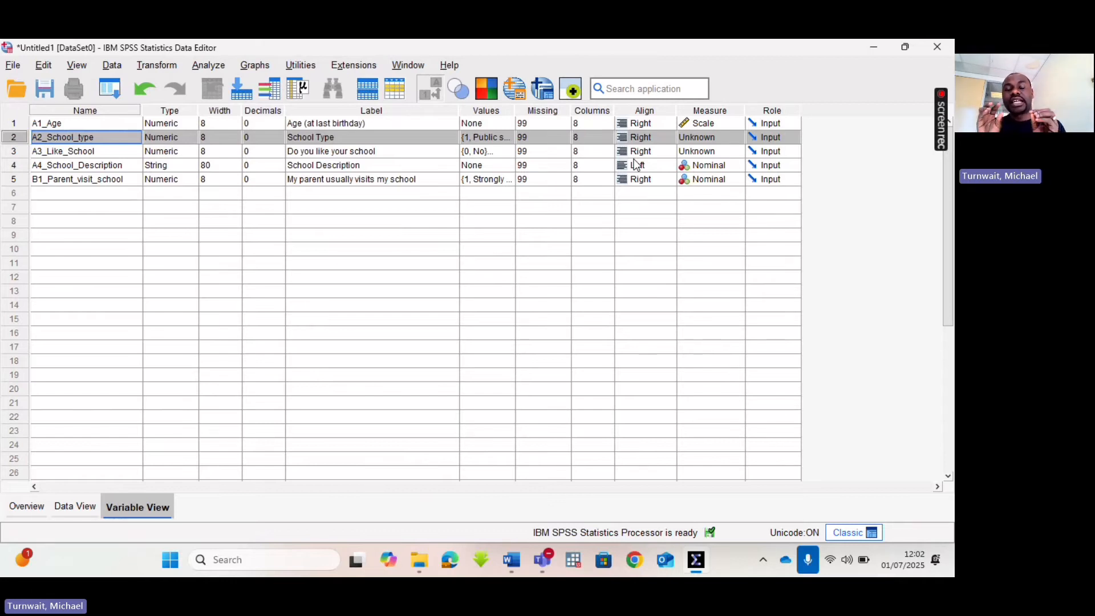
left_click(731, 138)
left_click(711, 176)
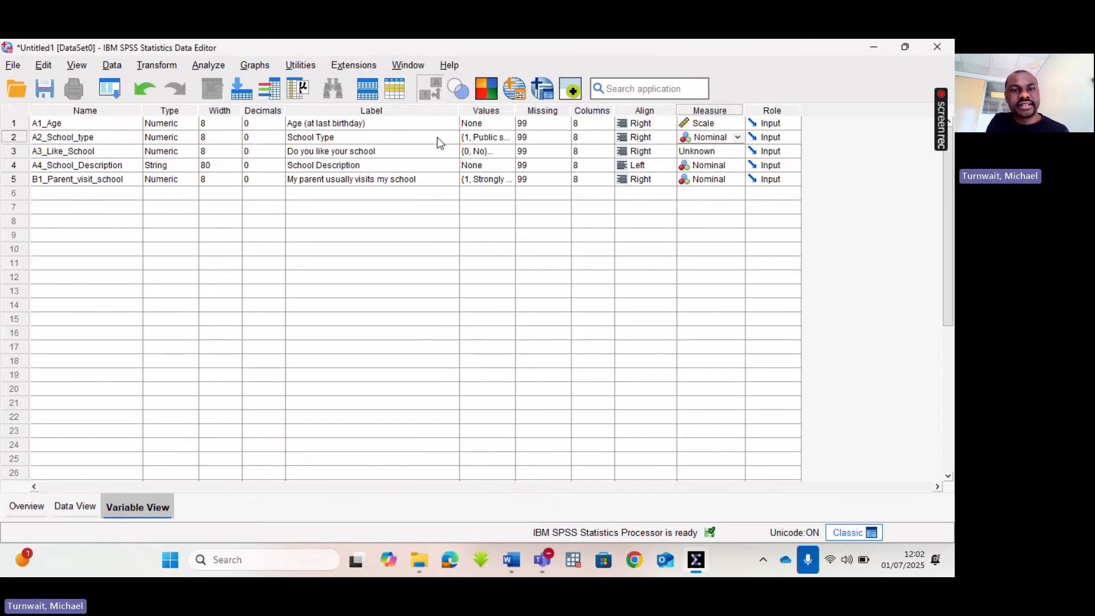
- Set the measurement level of the A3_Like_School variable to Nominal
left_click(735, 153)
type("Nominal")
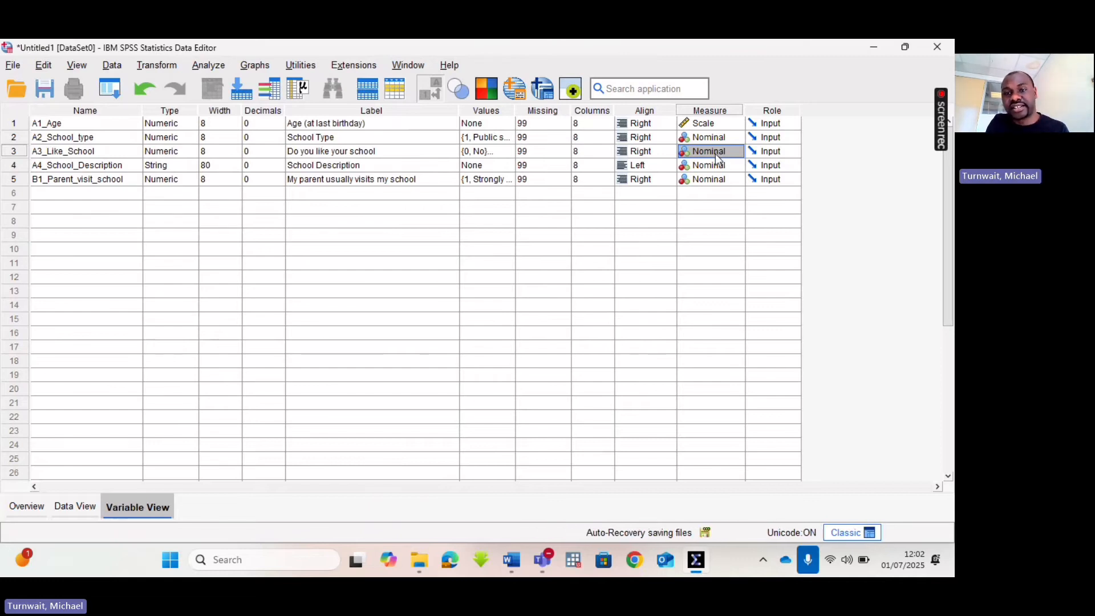
left_click(721, 153)
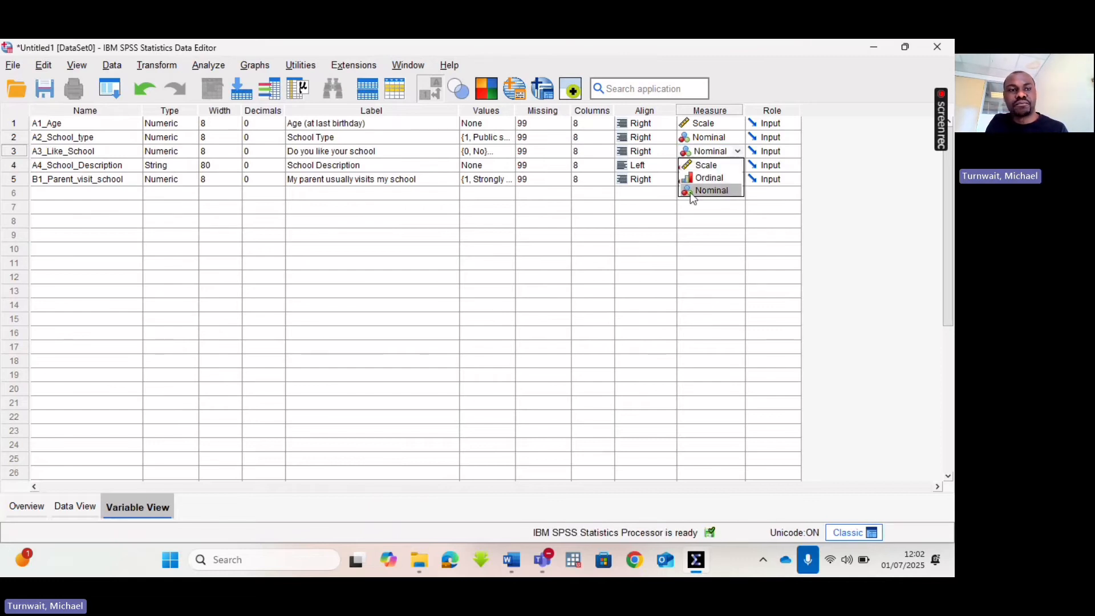
left_click(16, 167)
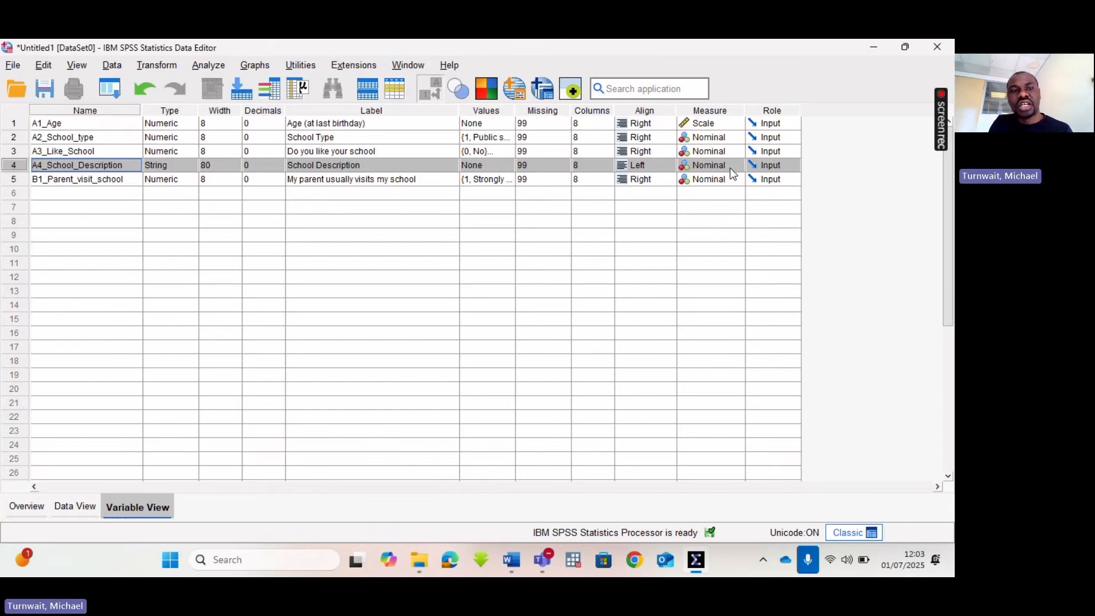
- Set the measurement level of the B1_Parent_visit_school variable to Ordinal
left_click(23, 181)
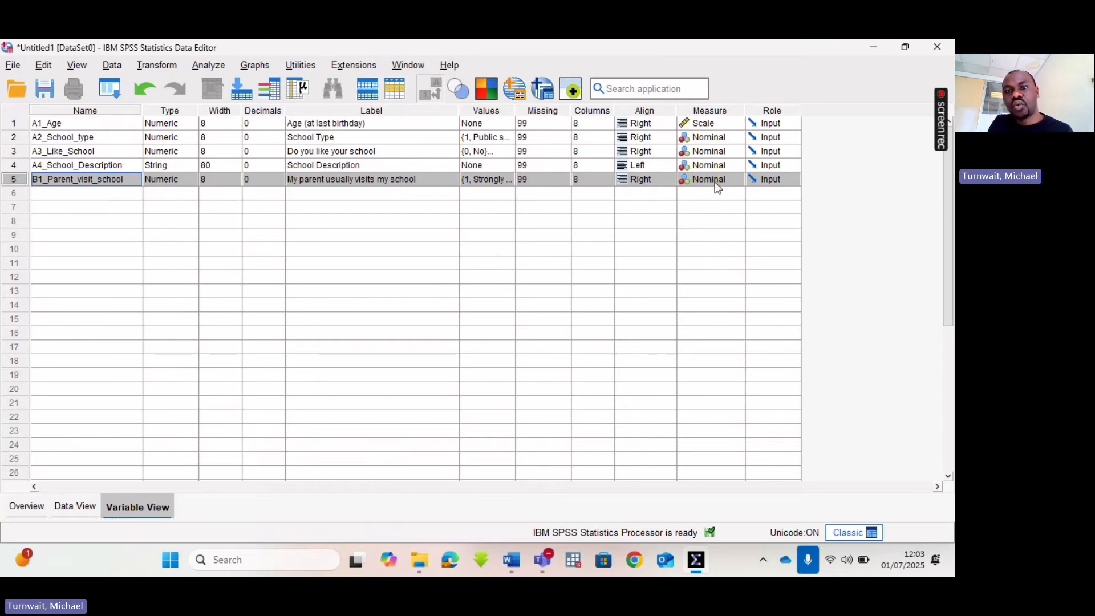
left_click(738, 180)
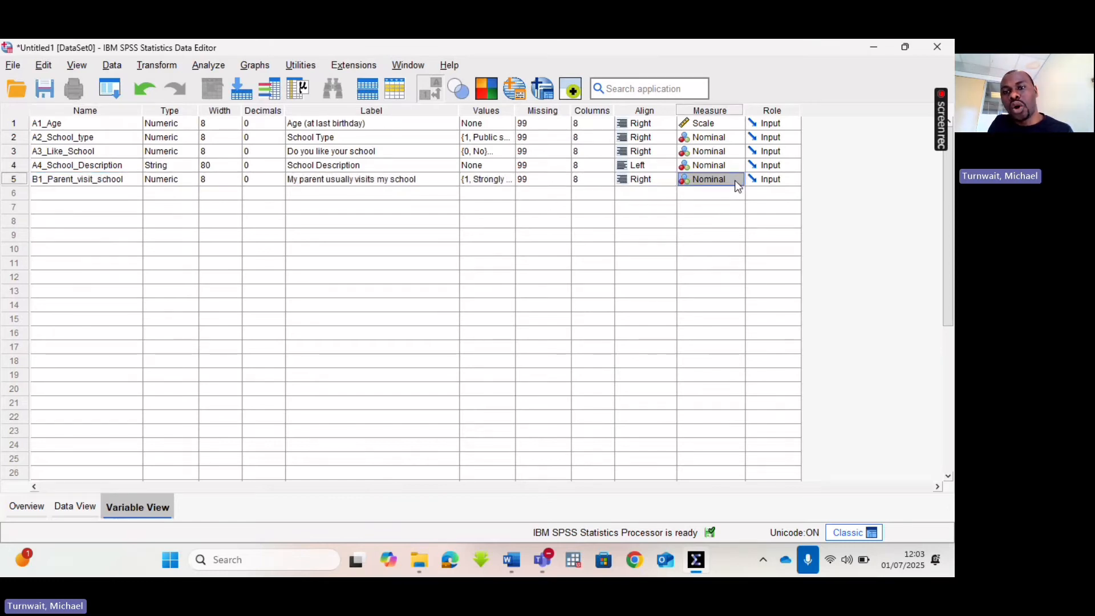
left_click(734, 180)
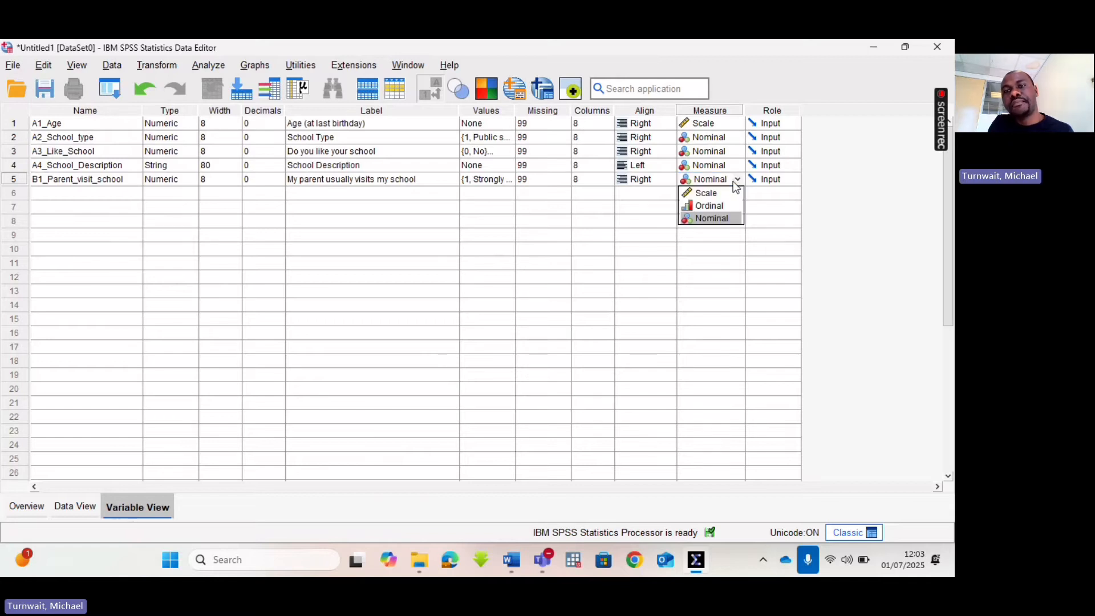
left_click(710, 206)
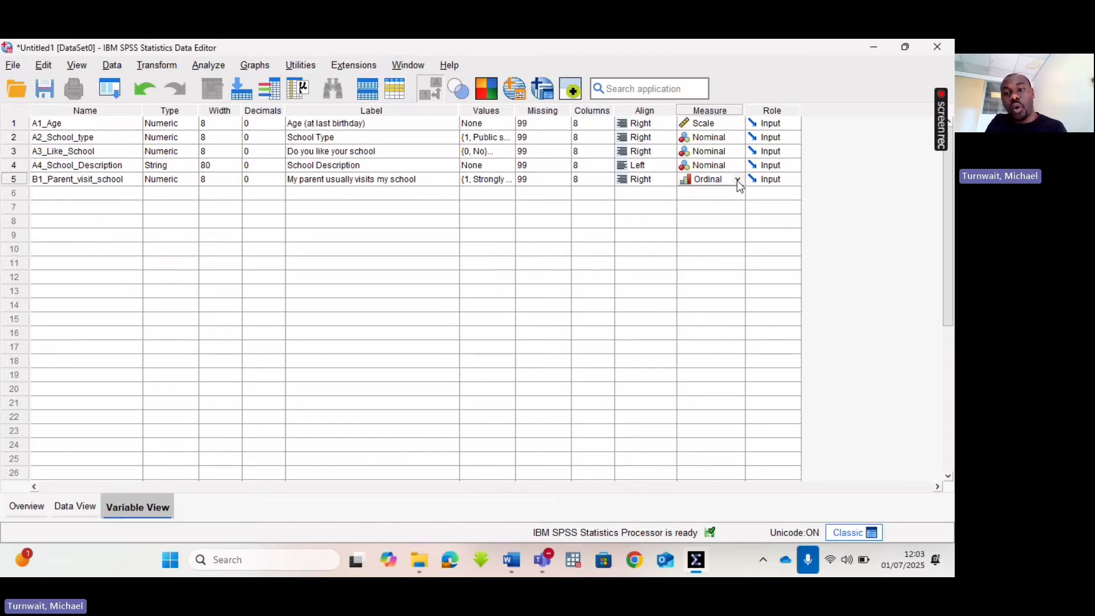
- Examine the Section B parental involvement items in the Word questionnaire, then return to the maximized SPSS Data Editor
left_click(905, 46)
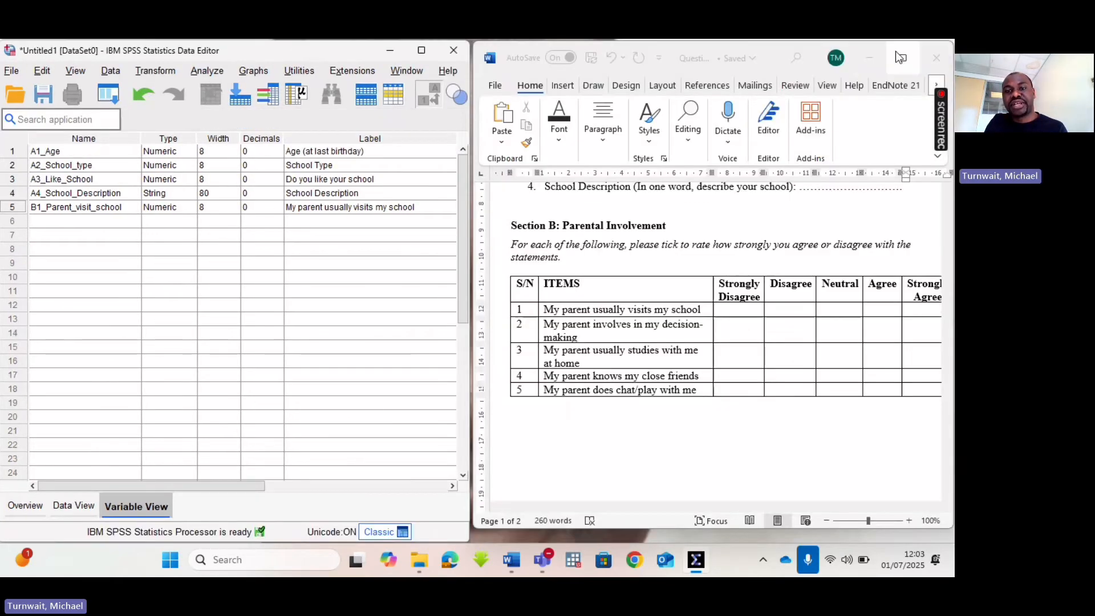
left_click(534, 319)
left_click_drag(534, 320, 554, 376)
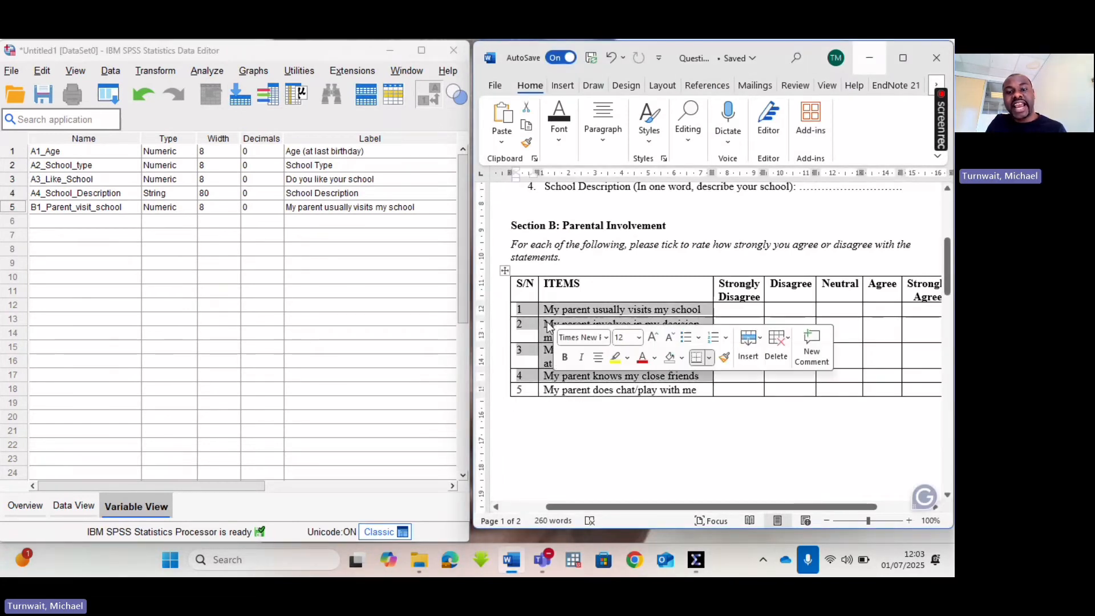
left_click(549, 311)
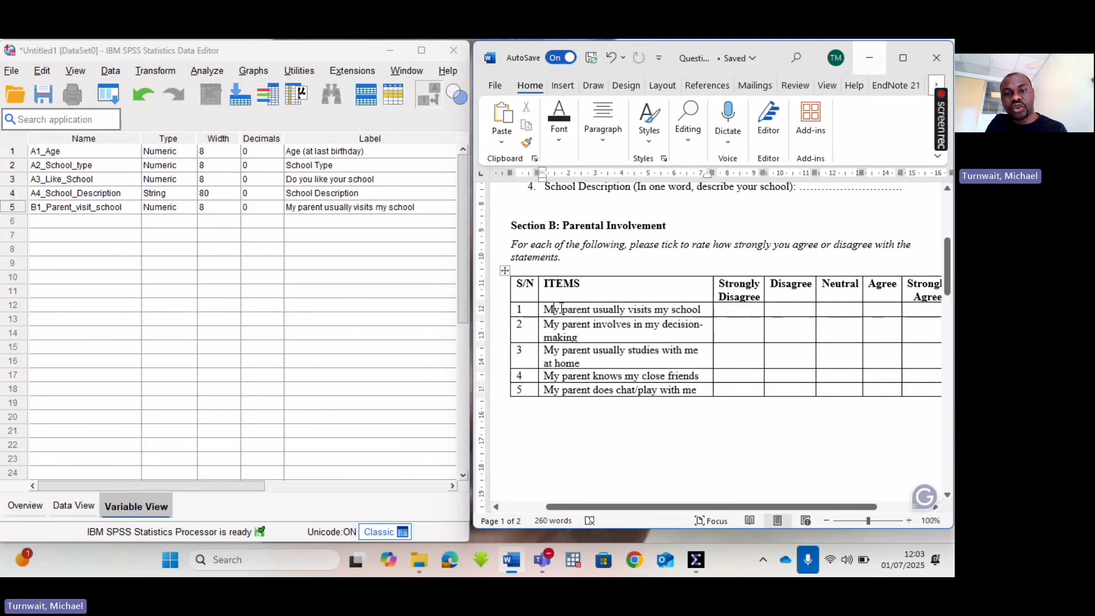
left_click(669, 309)
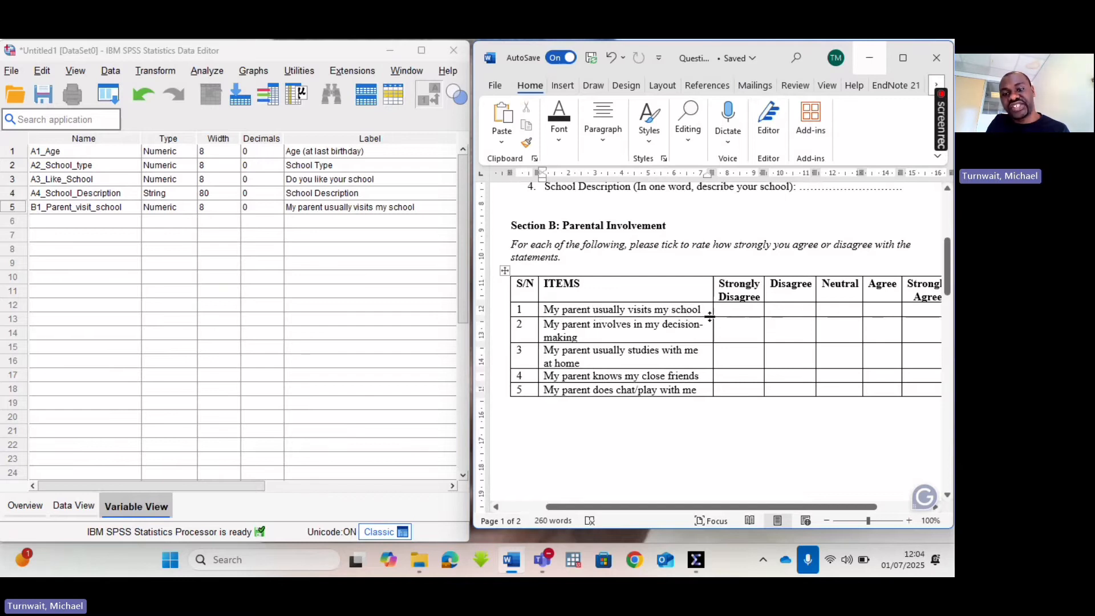
left_click_drag(604, 311, 563, 310)
left_click_drag(678, 325, 699, 313)
left_click_drag(585, 326, 702, 326)
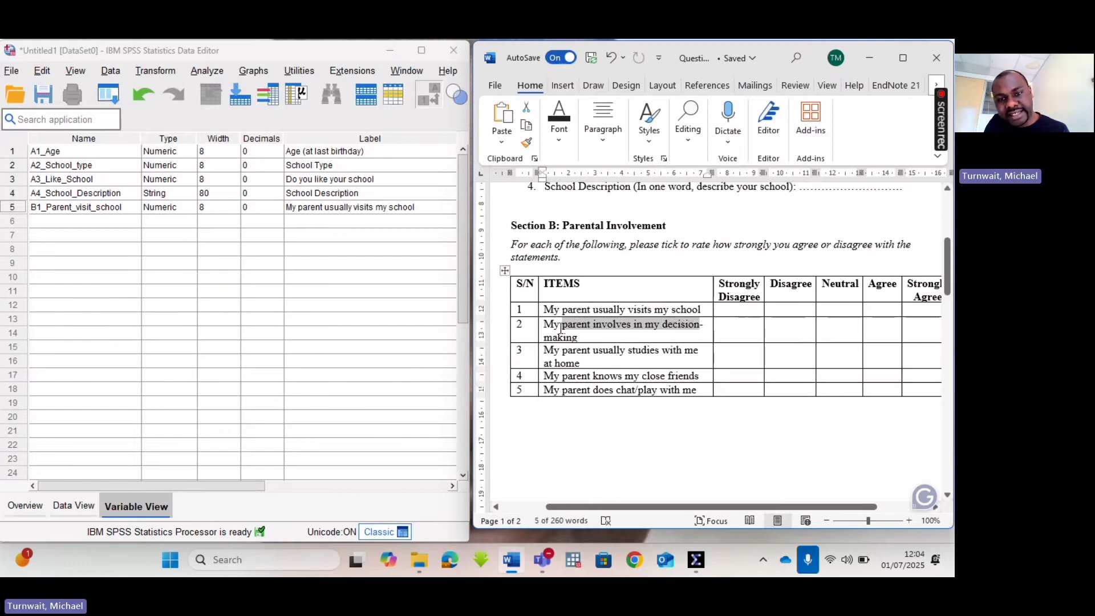
left_click(631, 335)
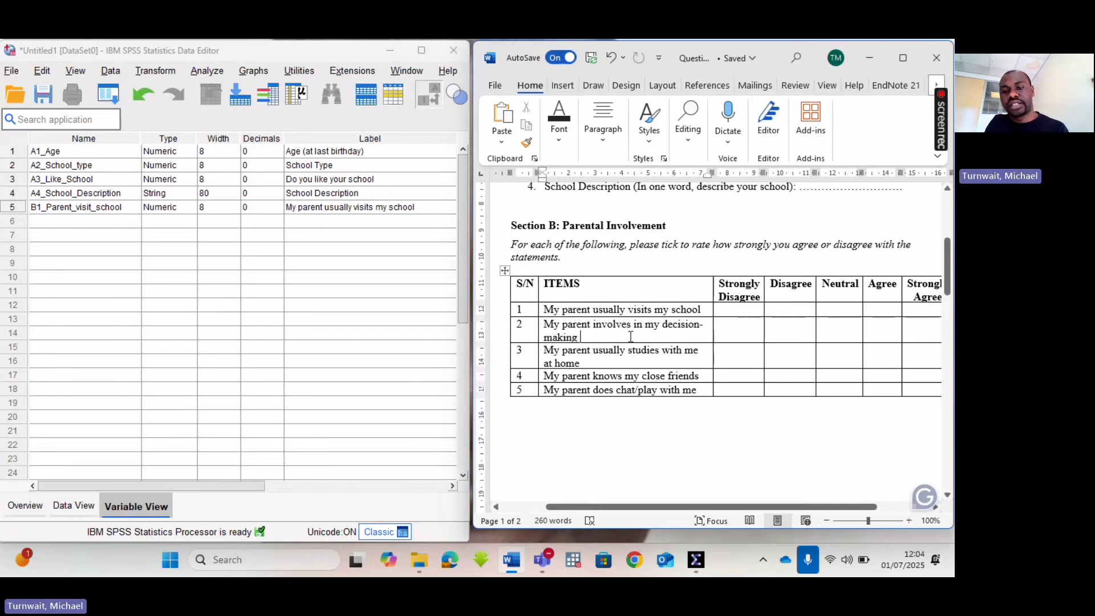
left_click(424, 59)
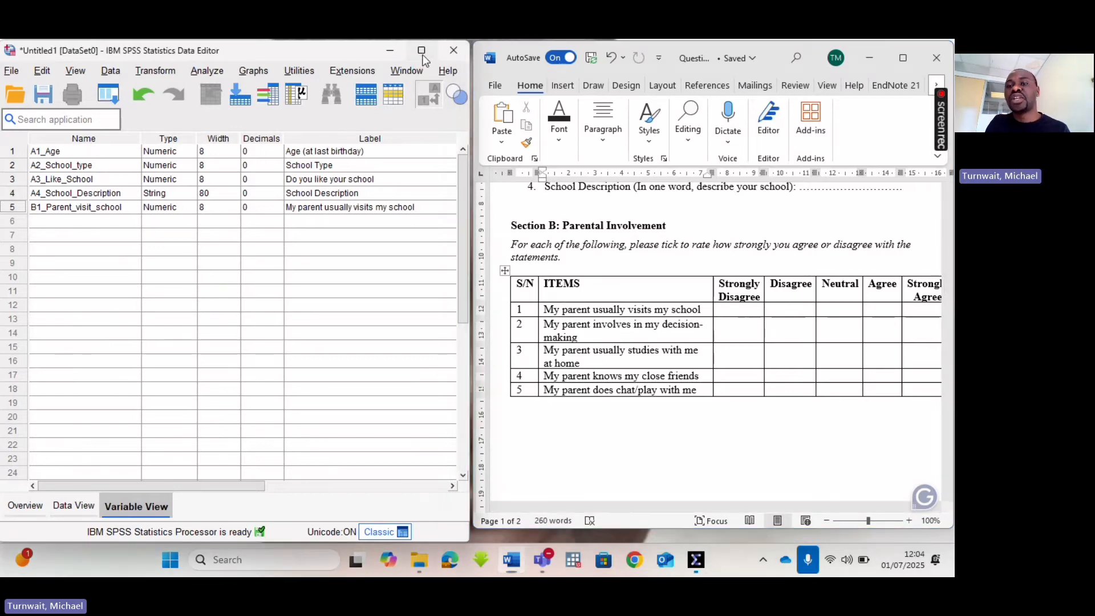
left_click(421, 51)
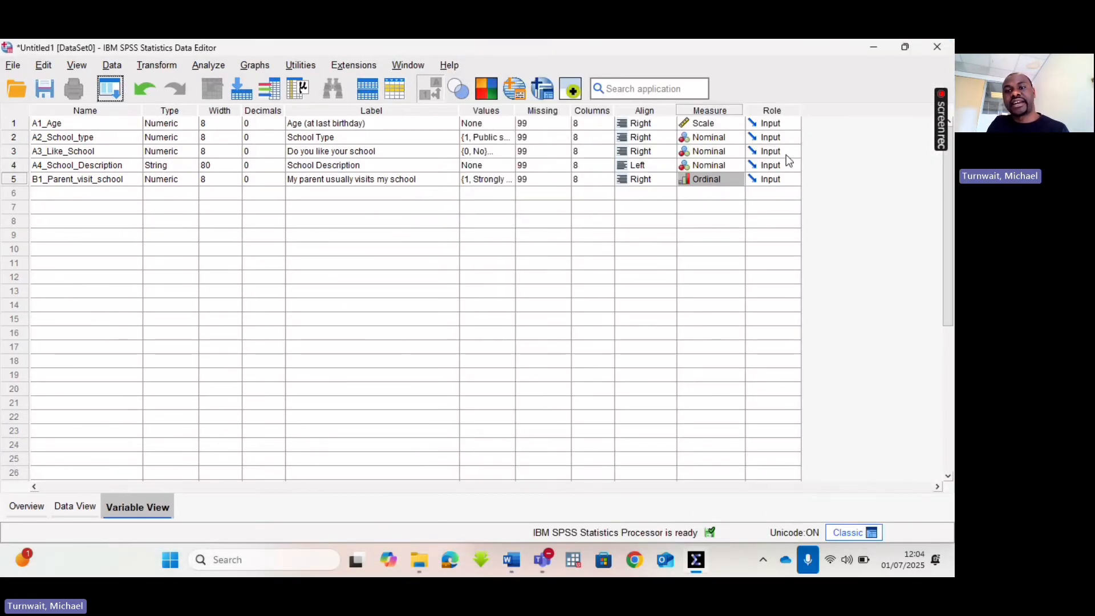
- Review the available roles for the A1_Age variable and choose Input
left_click(787, 122)
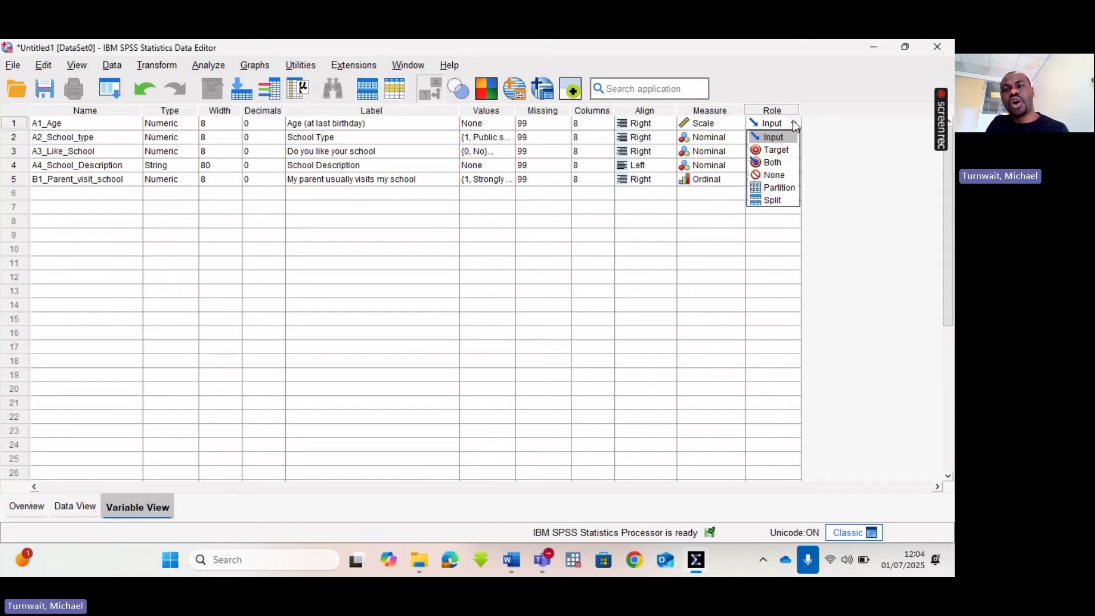
left_click(793, 122)
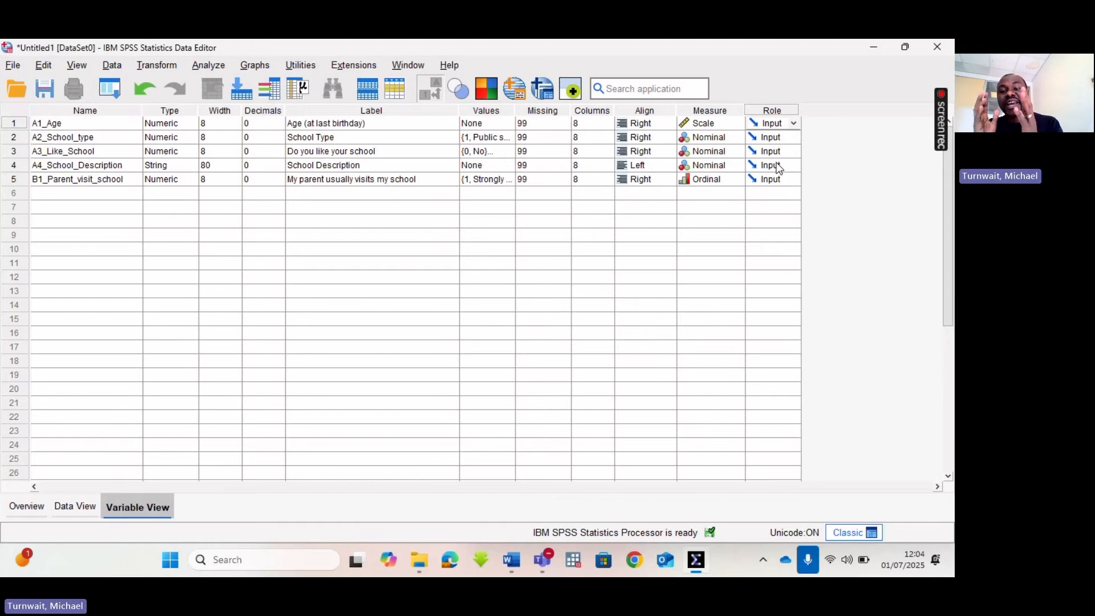
left_click(794, 124)
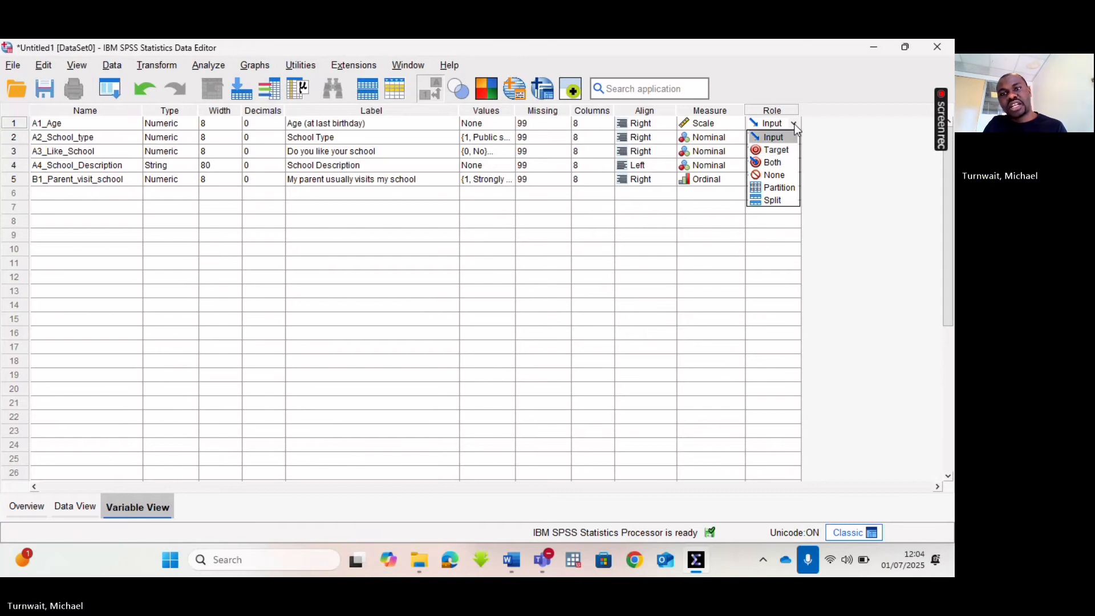
left_click(789, 136)
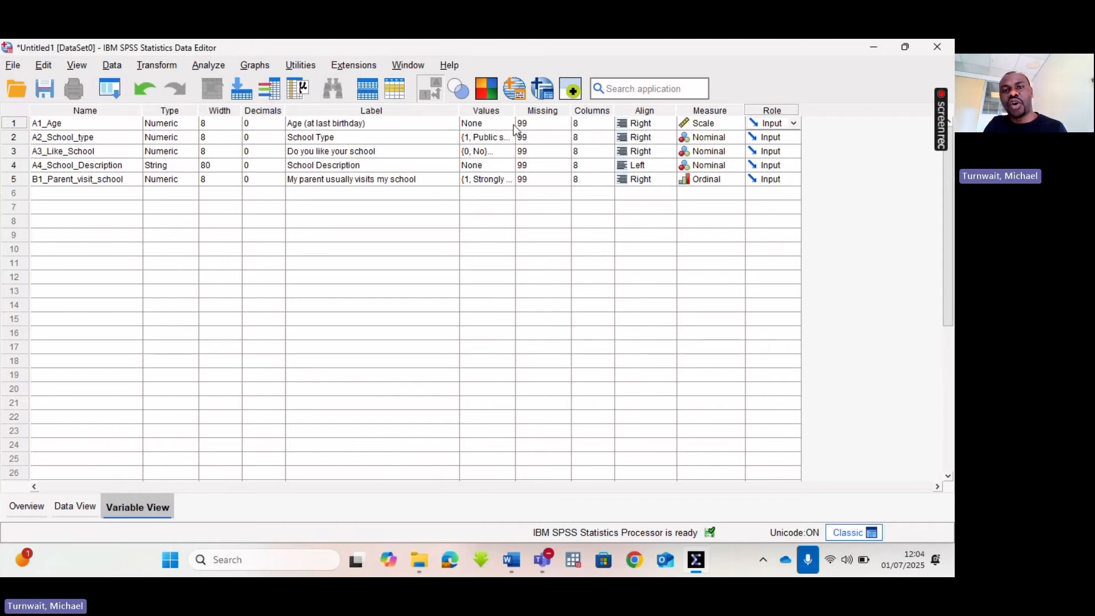
- Try the Target role on the A2_School_type variable and switch it back to Input
left_click(14, 138)
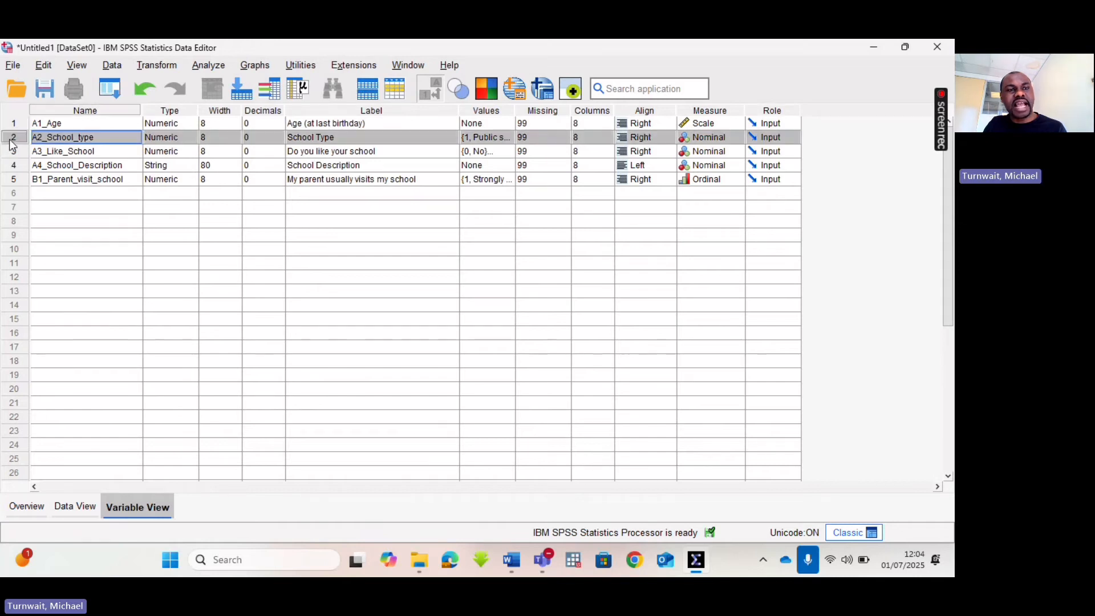
left_click(793, 137)
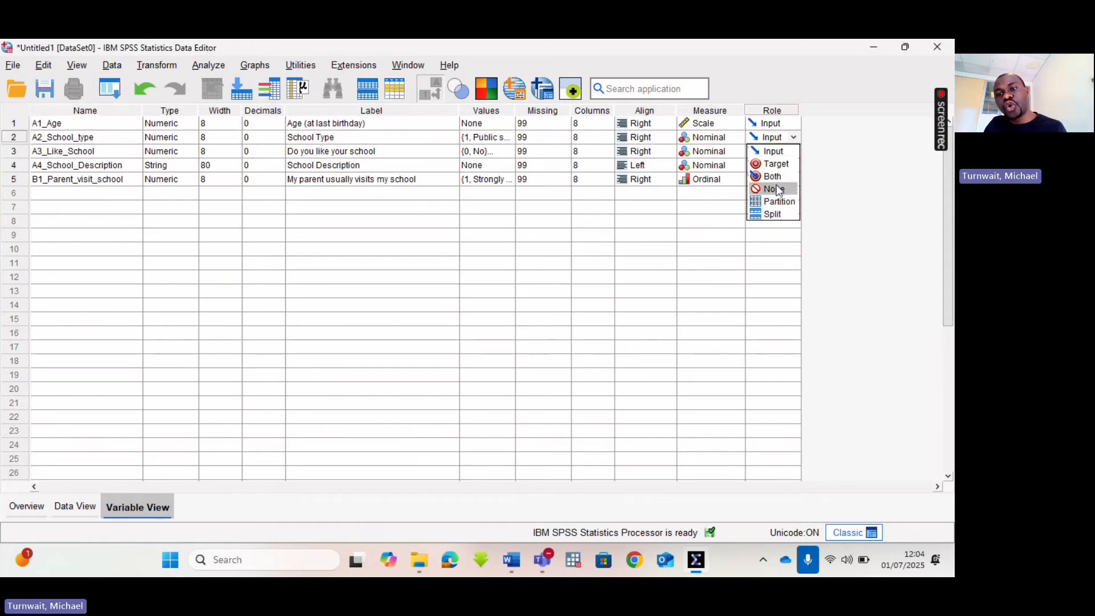
left_click(779, 168)
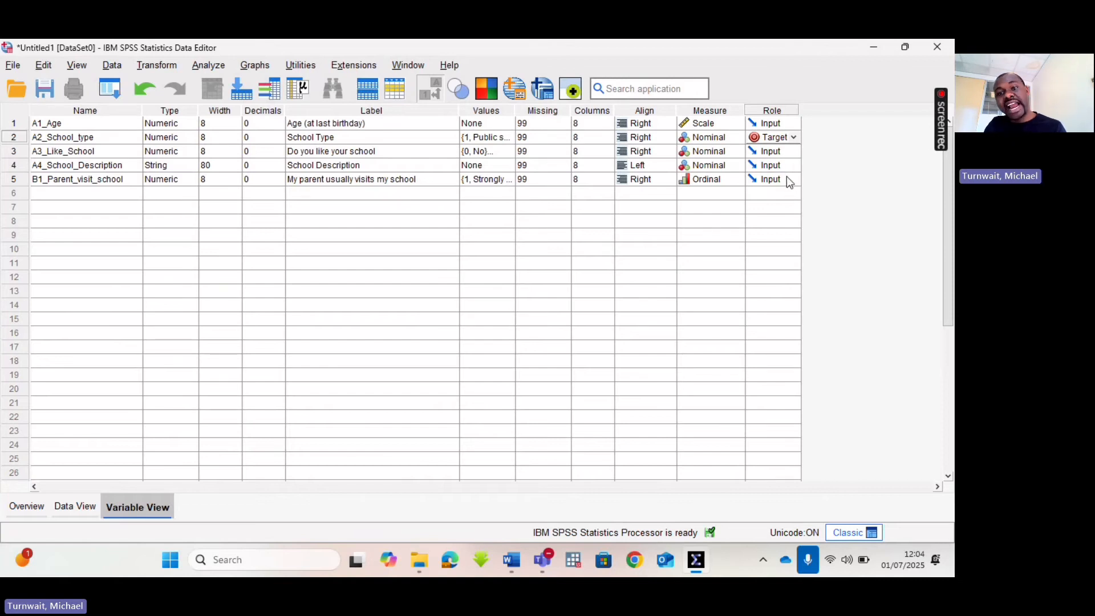
left_click(794, 137)
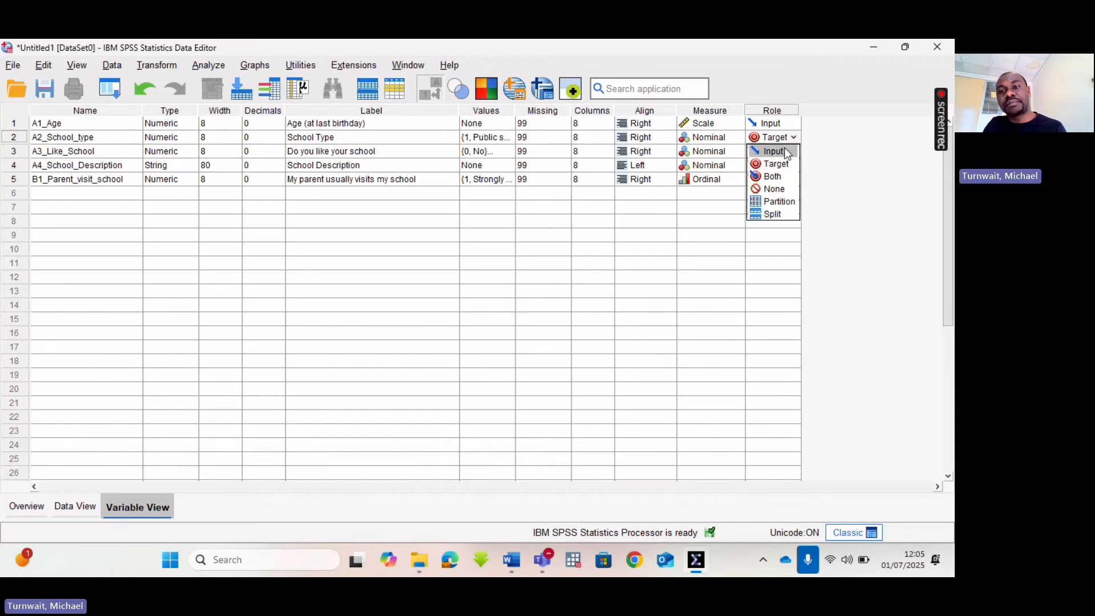
left_click(785, 151)
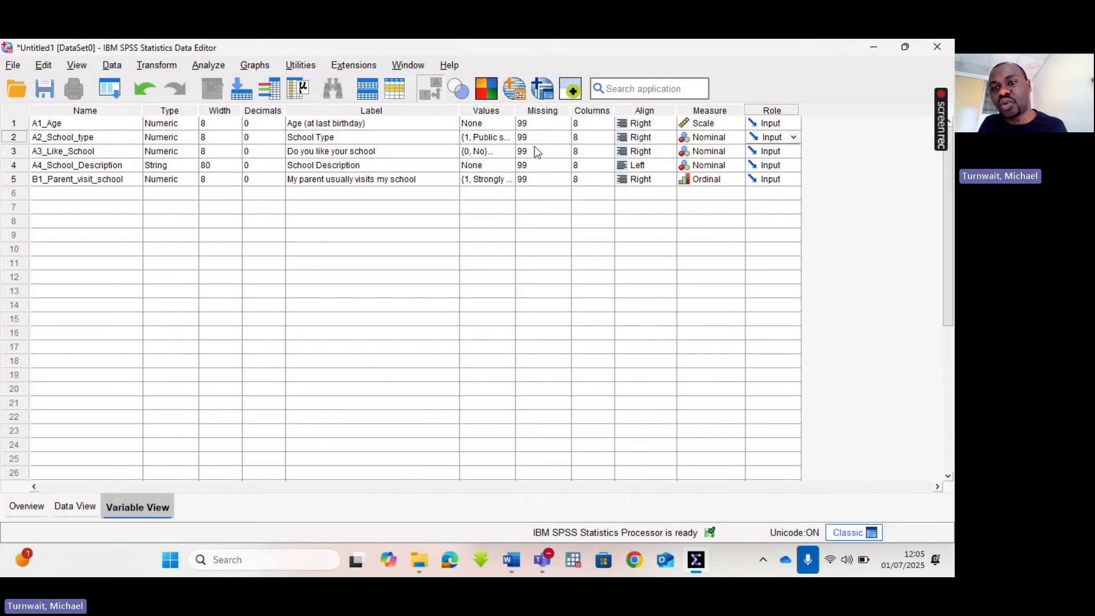
- Set the role of the A3_Like_School variable to Target
left_click(795, 152)
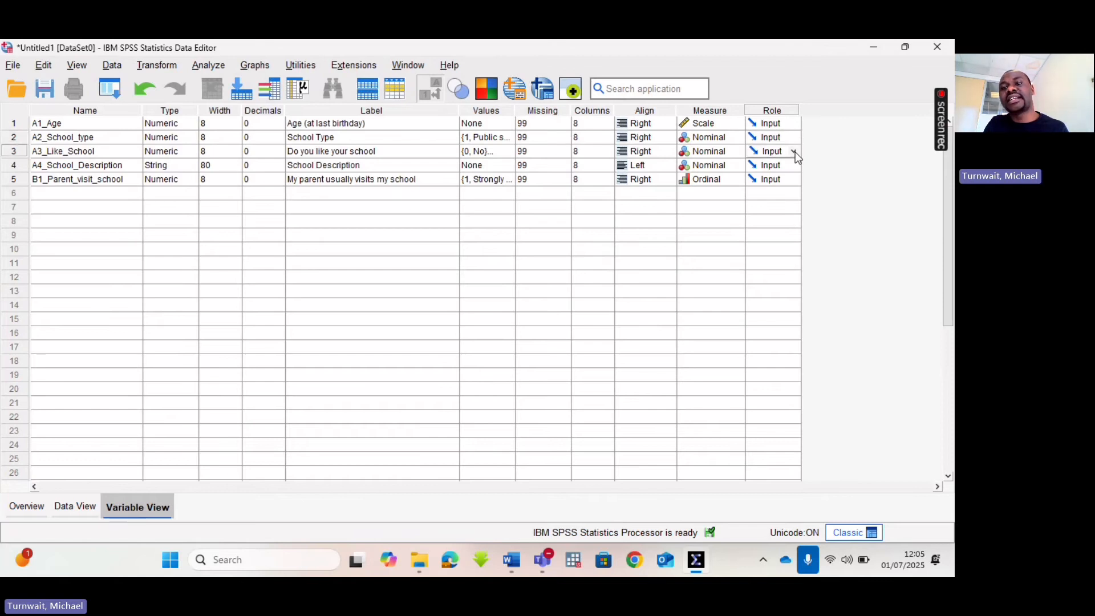
left_click(794, 152)
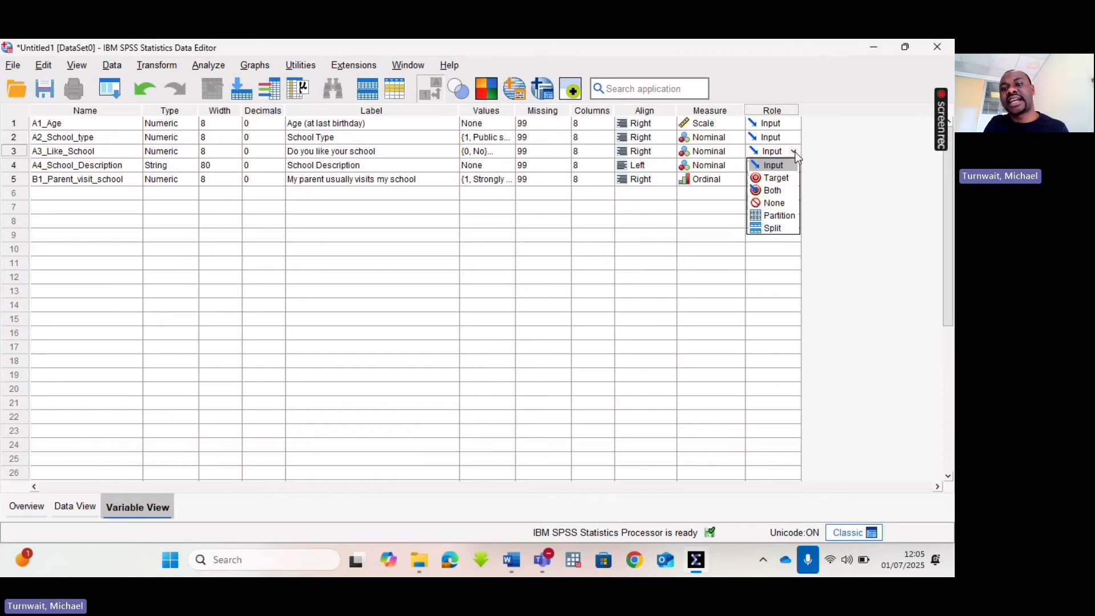
left_click(776, 179)
left_click(779, 198)
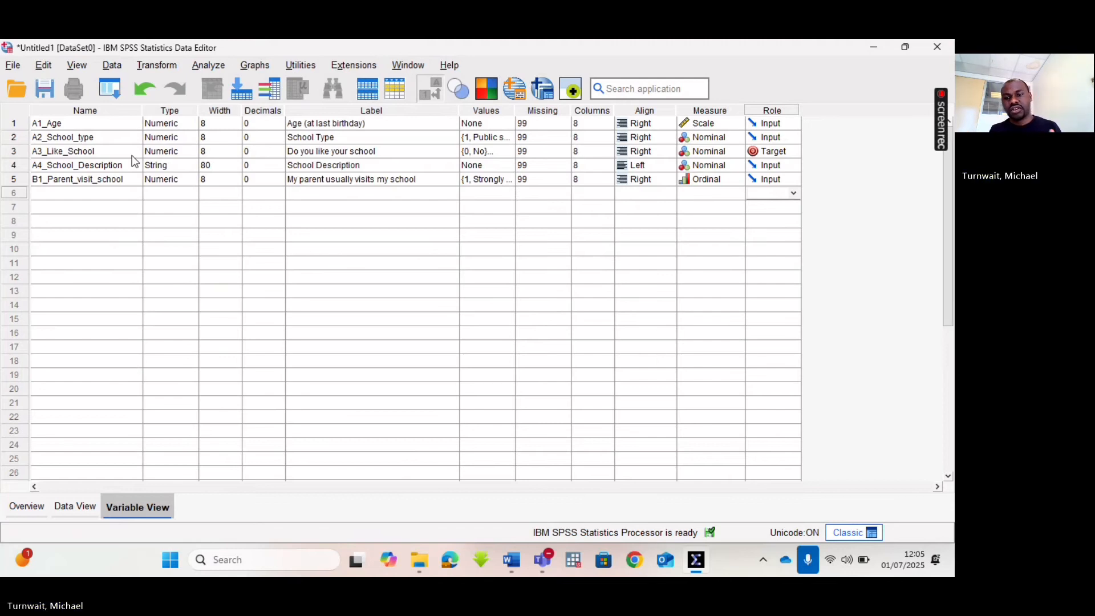
- Switch to Data View and widen the variable columns until each full variable name fits on one line
left_click(76, 507)
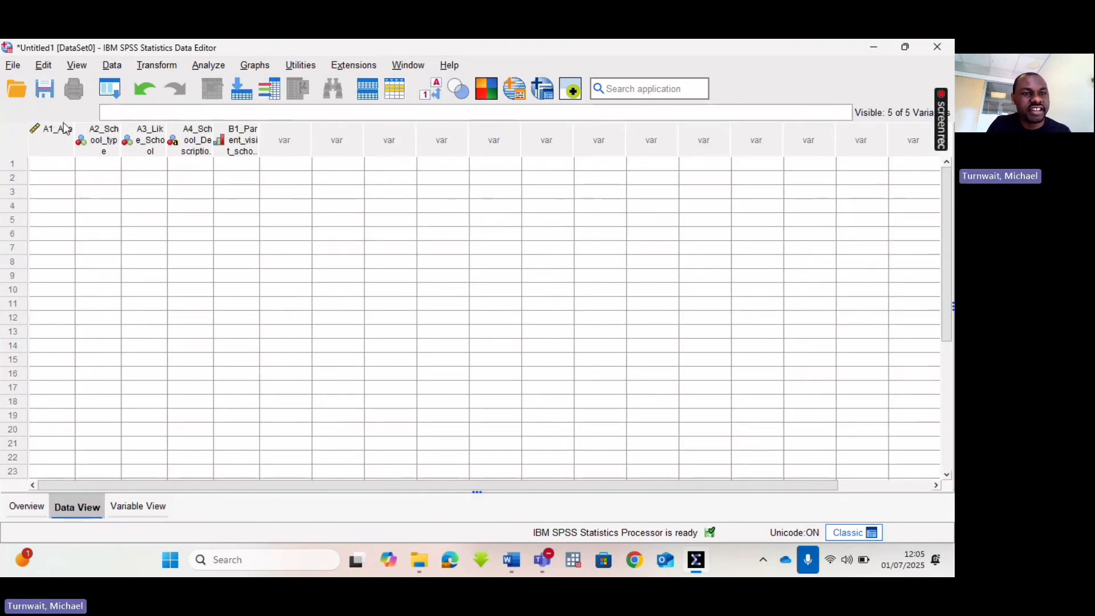
left_click_drag(75, 127, 474, 133)
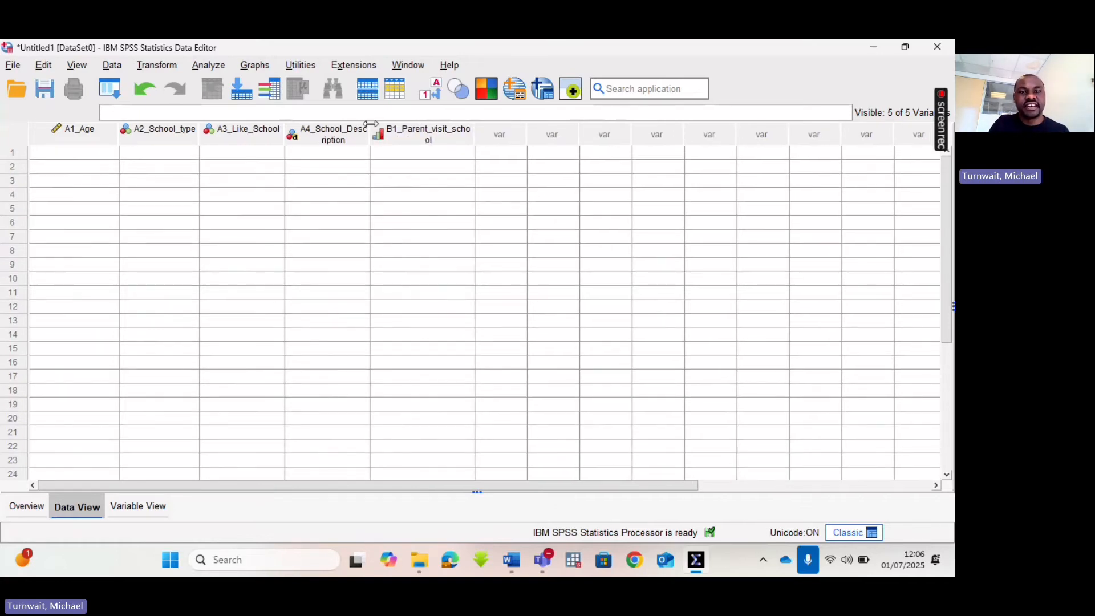
left_click_drag(370, 128, 420, 128)
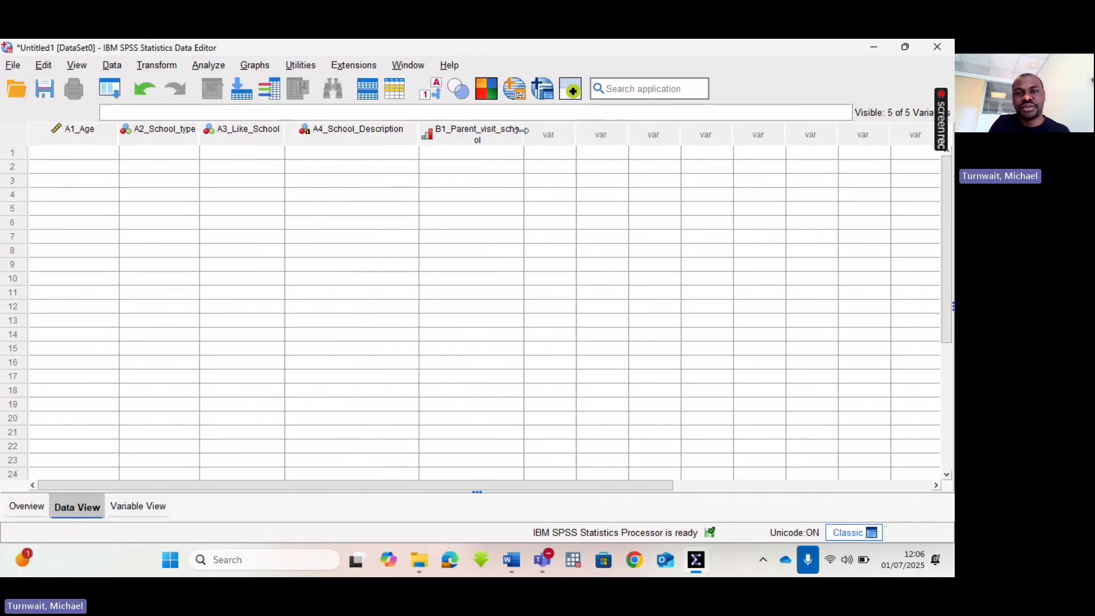
left_click_drag(520, 132, 541, 130)
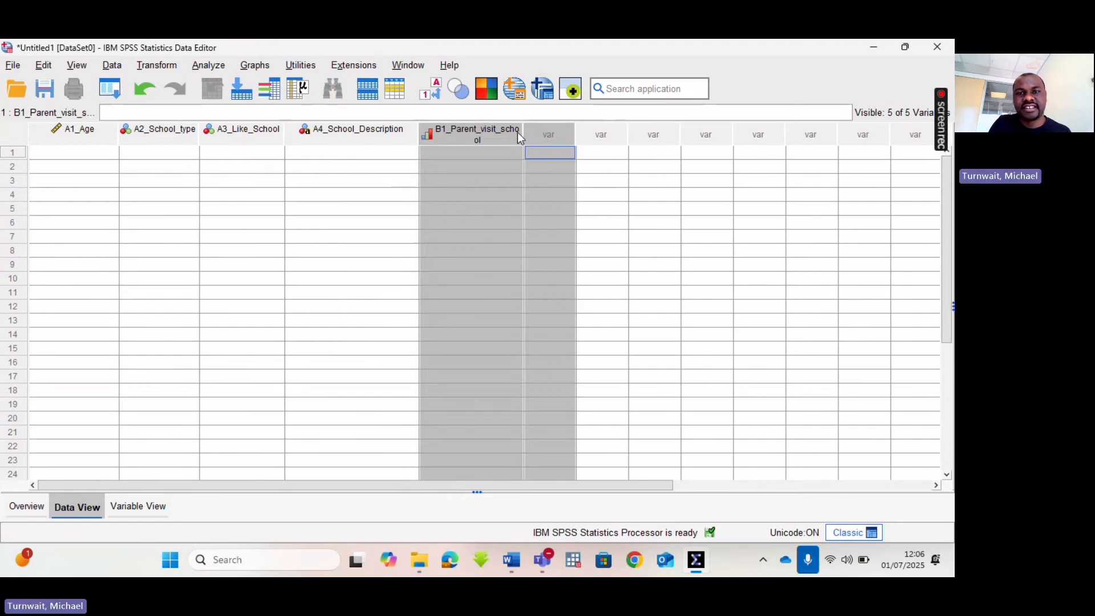
left_click(478, 183)
left_click_drag(525, 129, 575, 131)
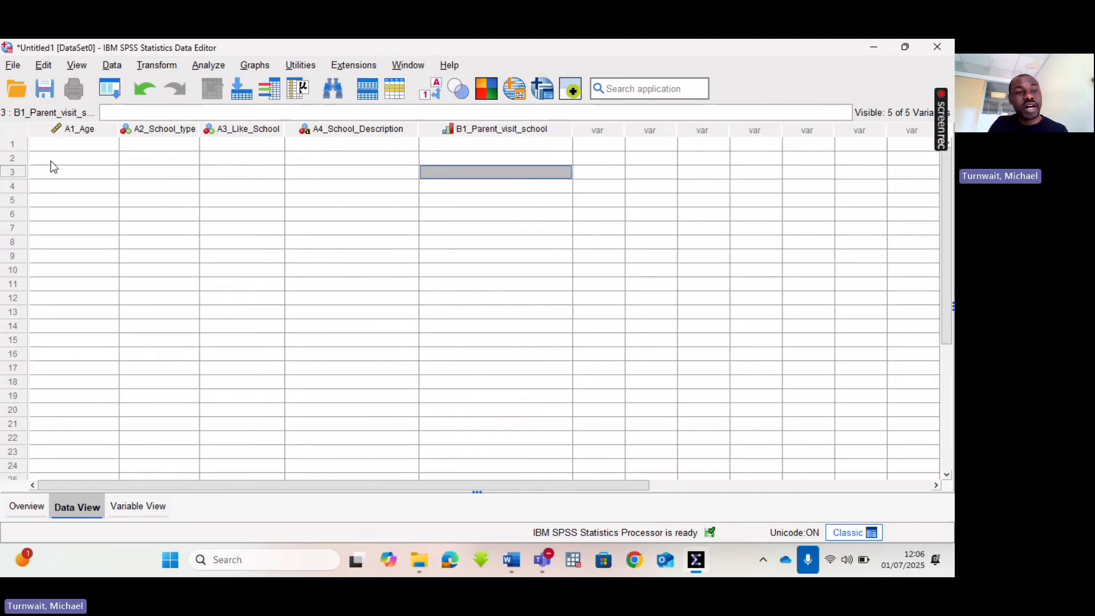
left_click(36, 143)
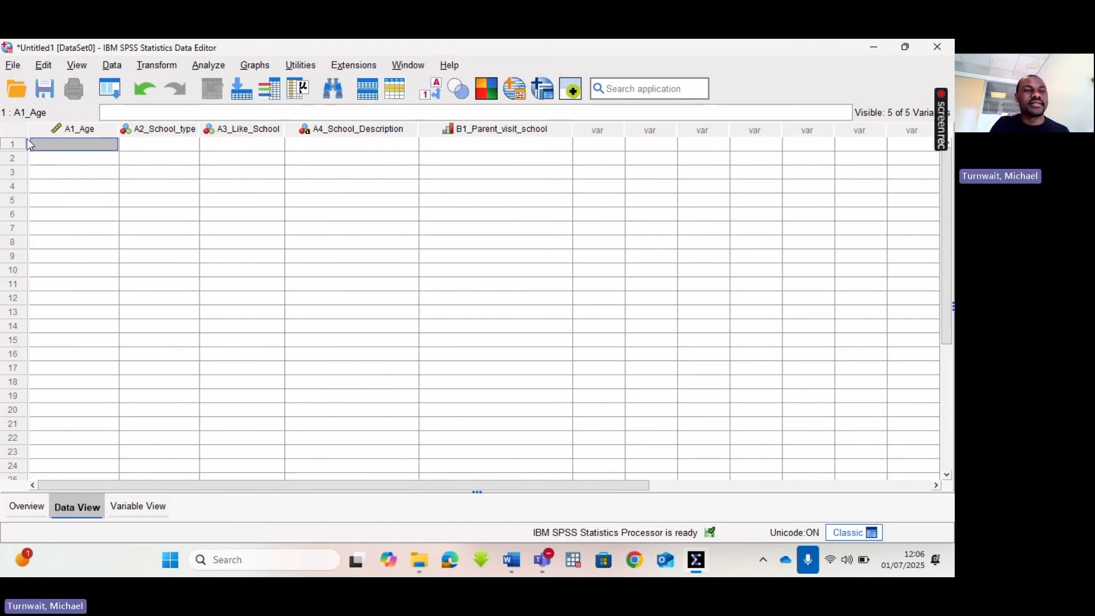
- Save the dataset as How_to_enter_data in SPSS Statistics (*.sav) format in the YOU TUBE CHANNEL MATERIALS folder
left_click(11, 66)
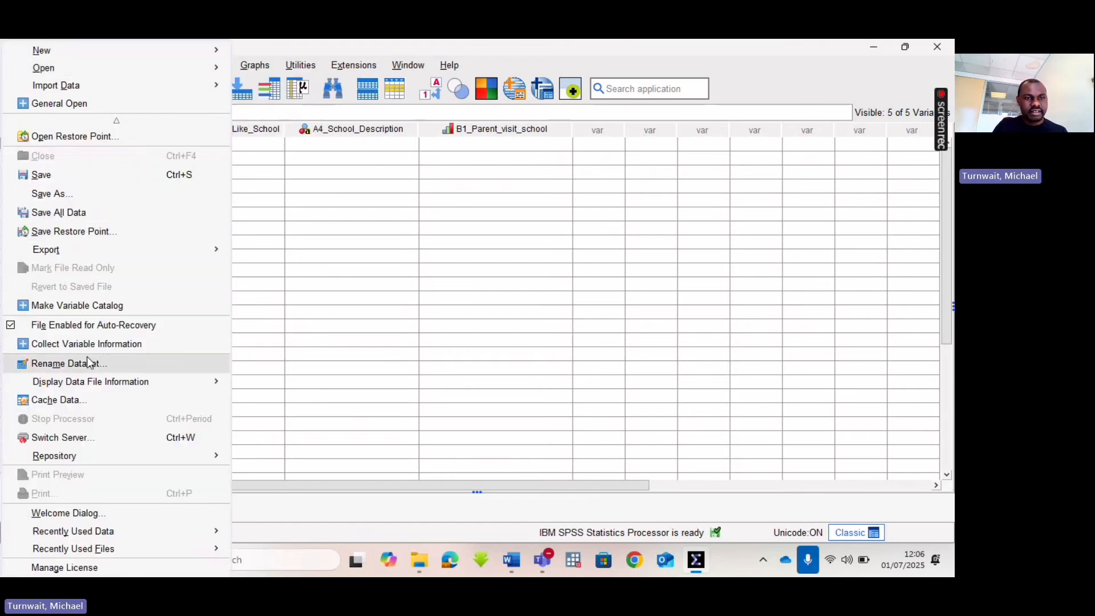
left_click(291, 42)
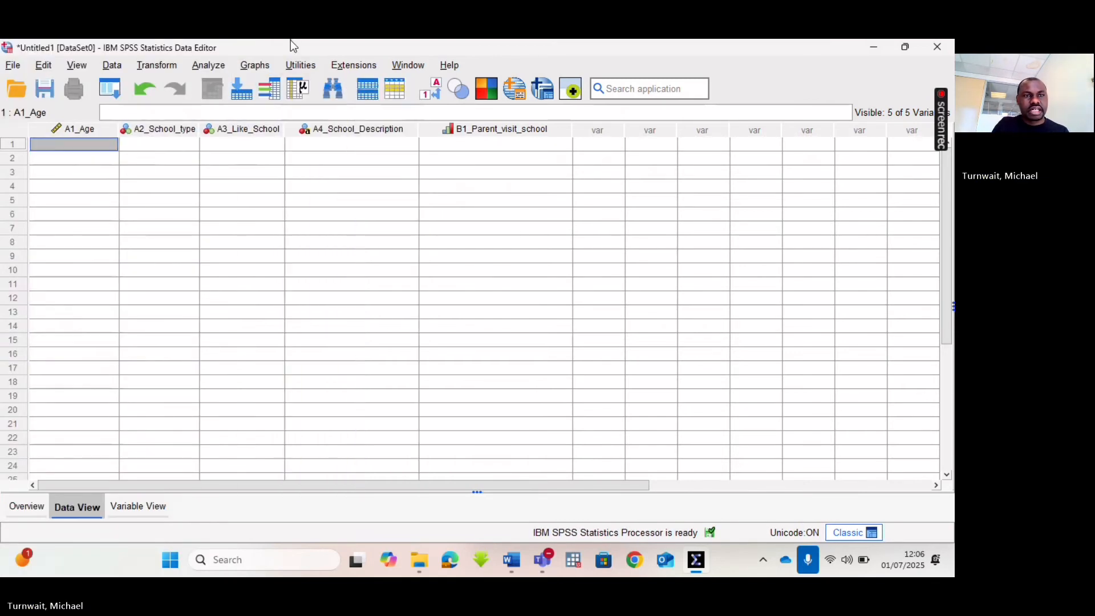
left_click(13, 66)
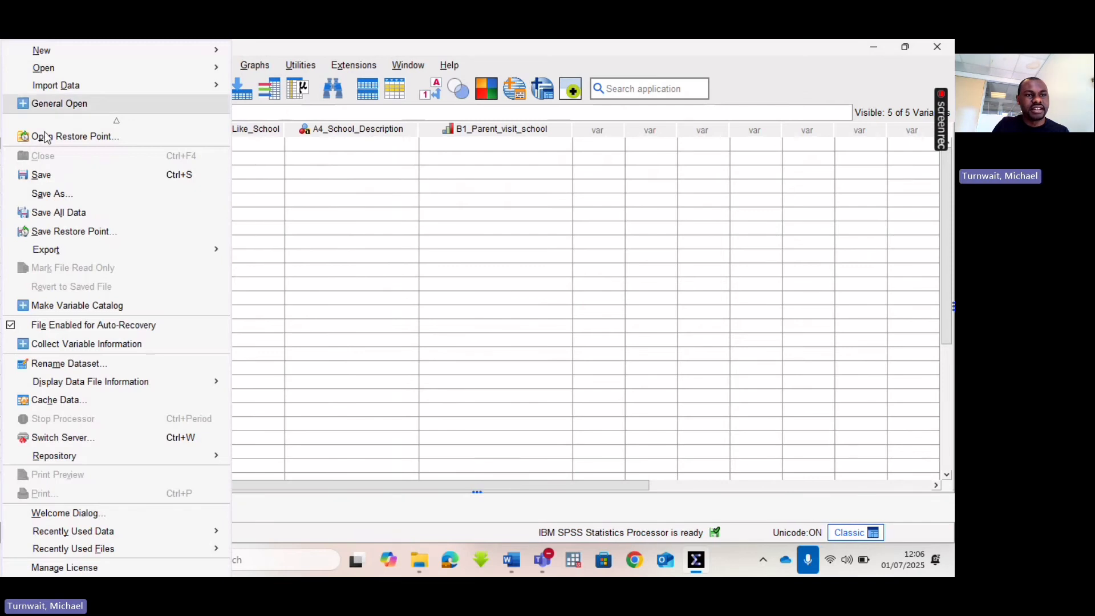
left_click(60, 195)
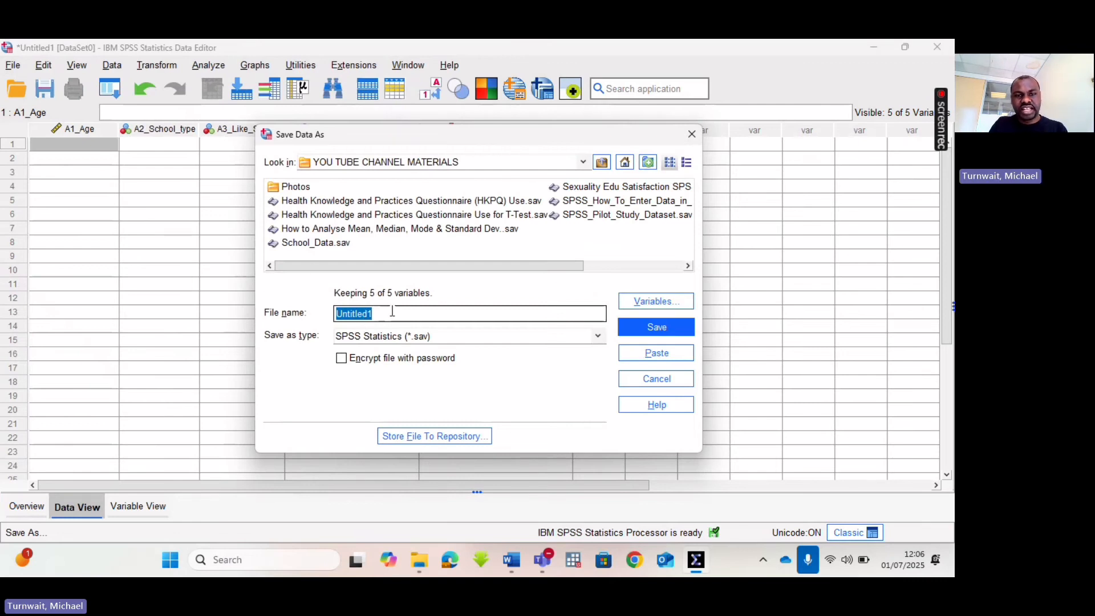
type("How")
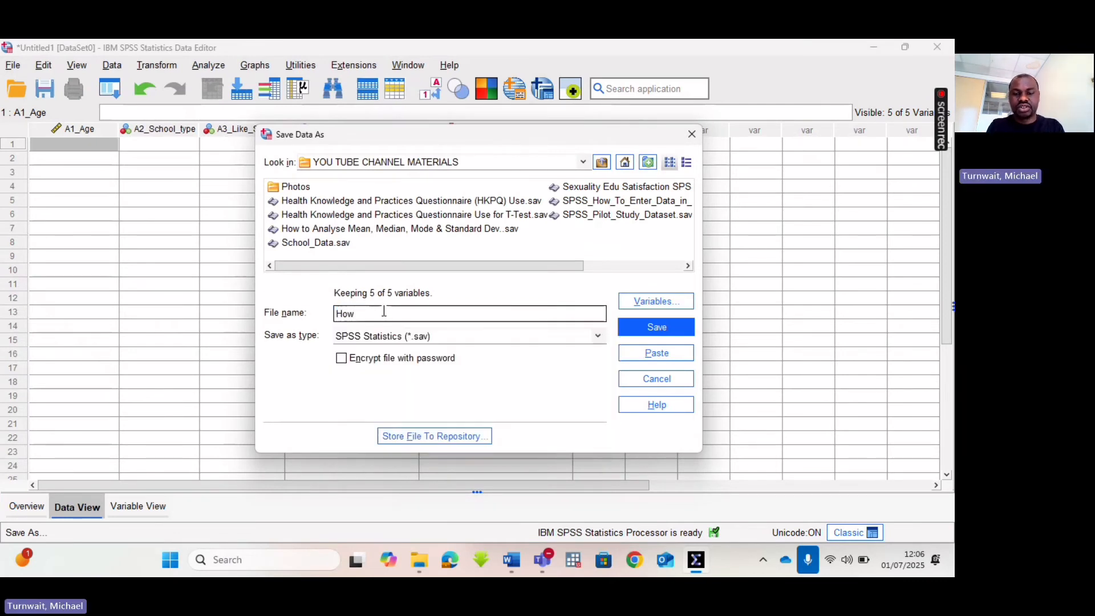
type(" To Enter")
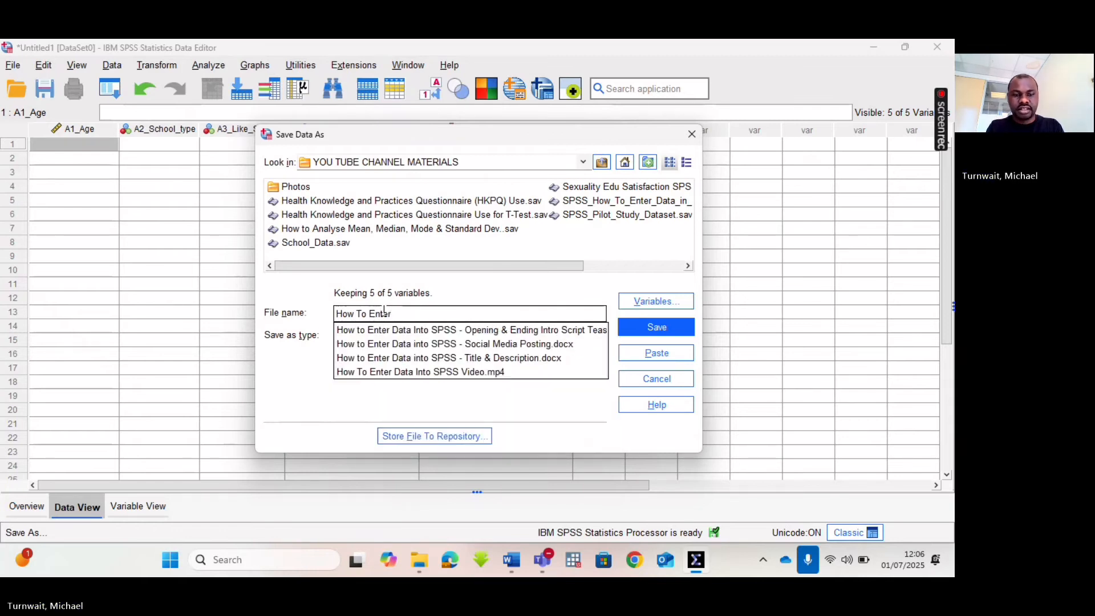
key("BackSpace")
key("BackSpace")
key("BackSpace")
key("BackSpace")
key("BackSpace")
key("BackSpace")
key("BackSpace")
key("BackSpace")
key("BackSpace")
key("BackSpace")
key("BackSpace")
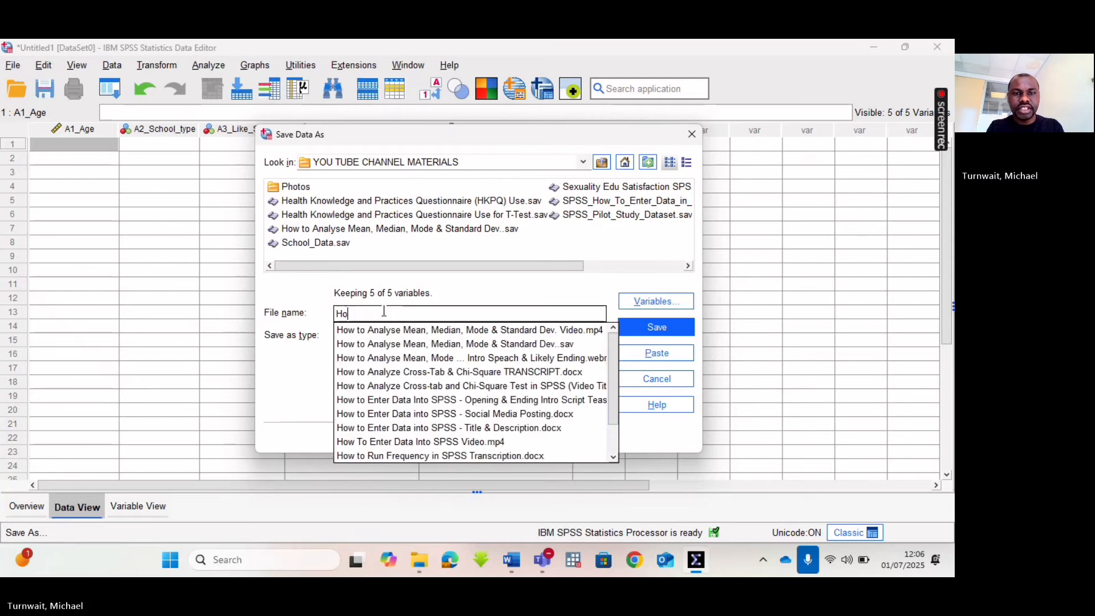
type("ow_to")
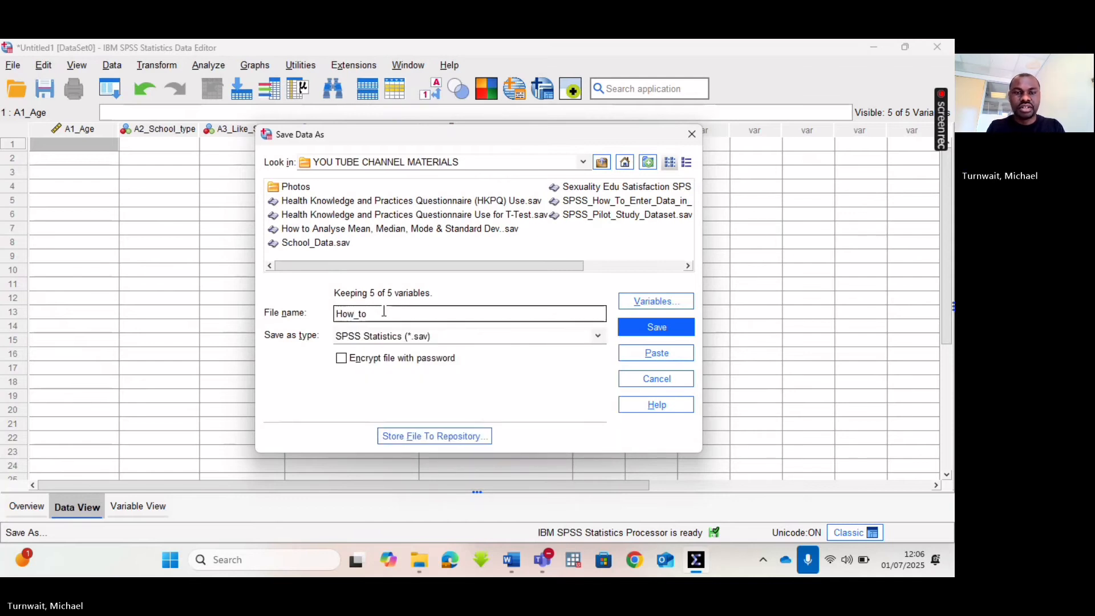
type("_")
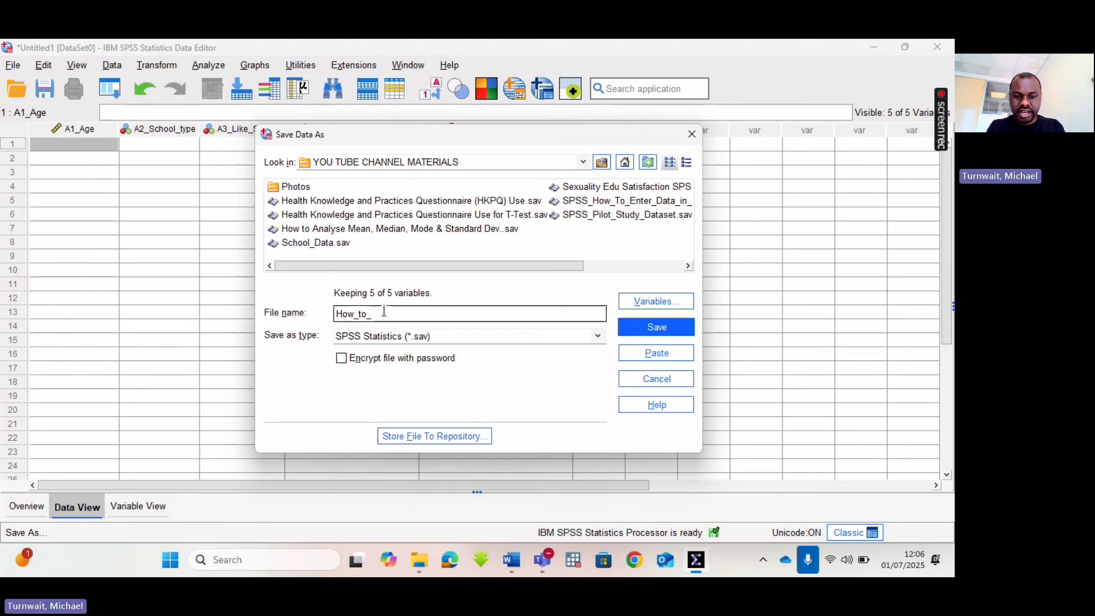
type("enter")
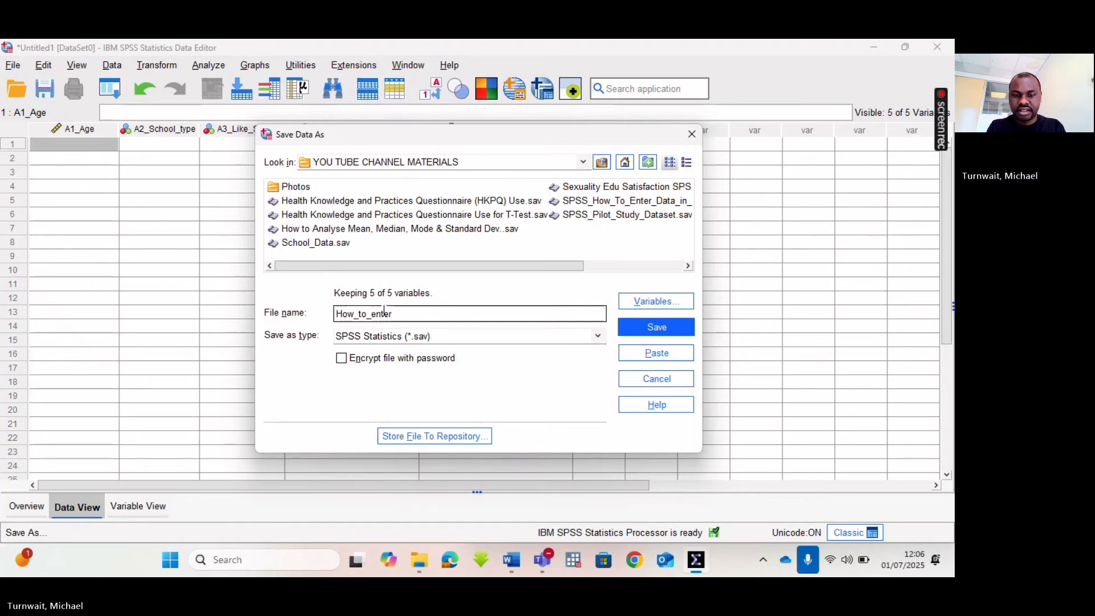
type("_data")
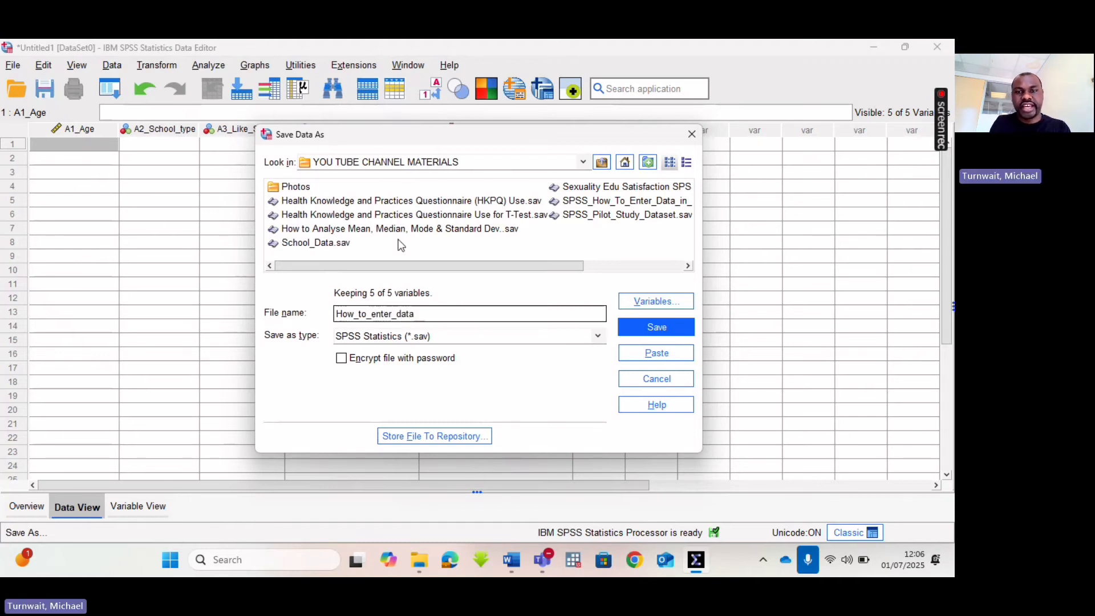
left_click(658, 330)
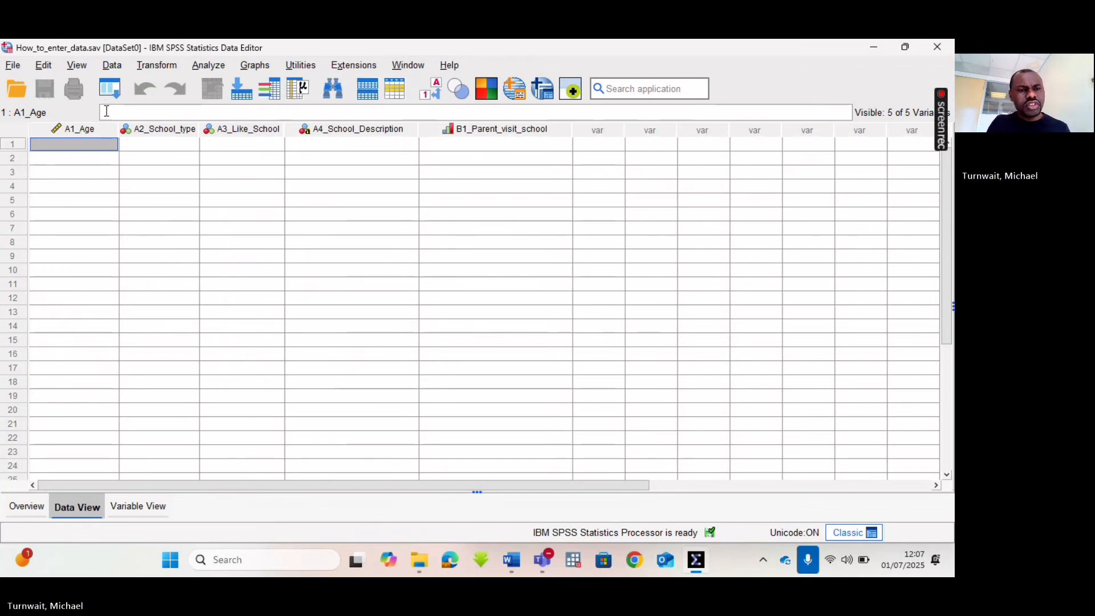
- Restore the Data Editor window beside the Word questionnaire and bring the Section A socio-demographic questions into view
left_click(86, 130)
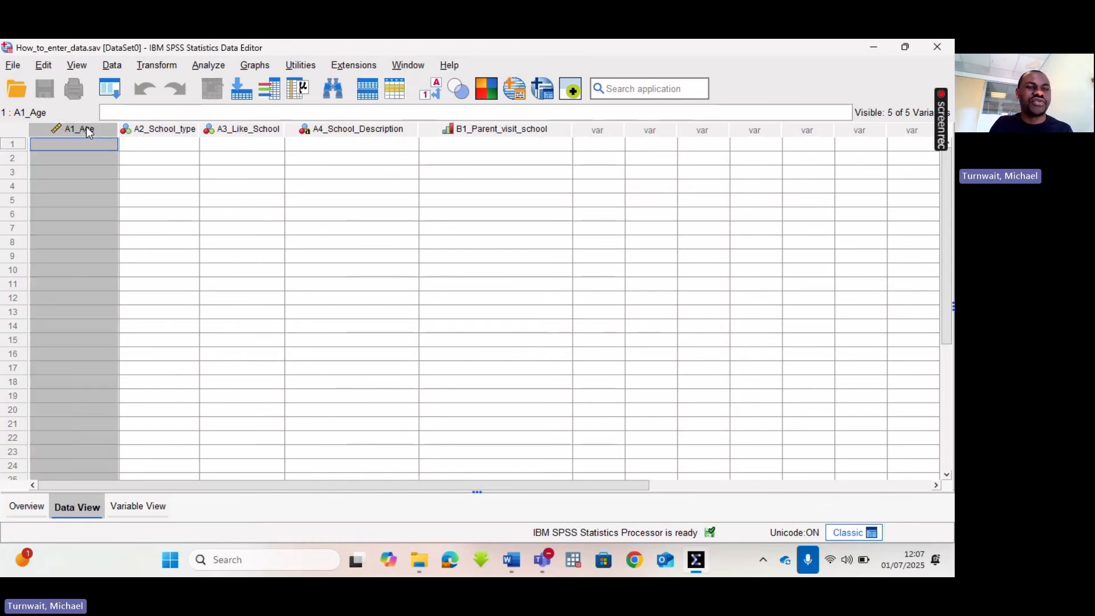
left_click(81, 145)
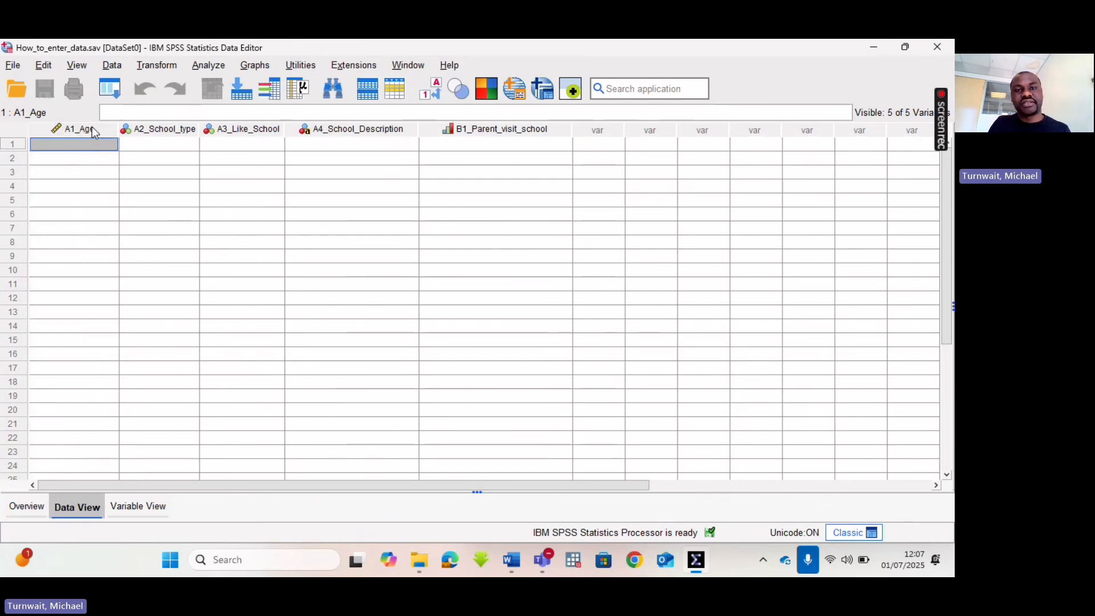
left_click(906, 48)
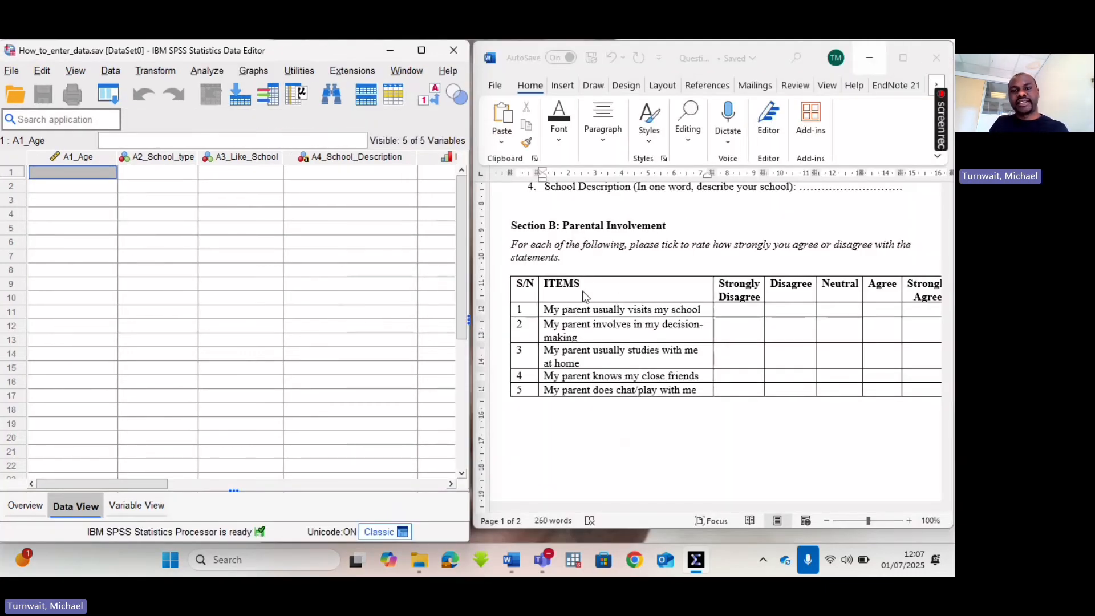
scroll(567, 280, "up", 3)
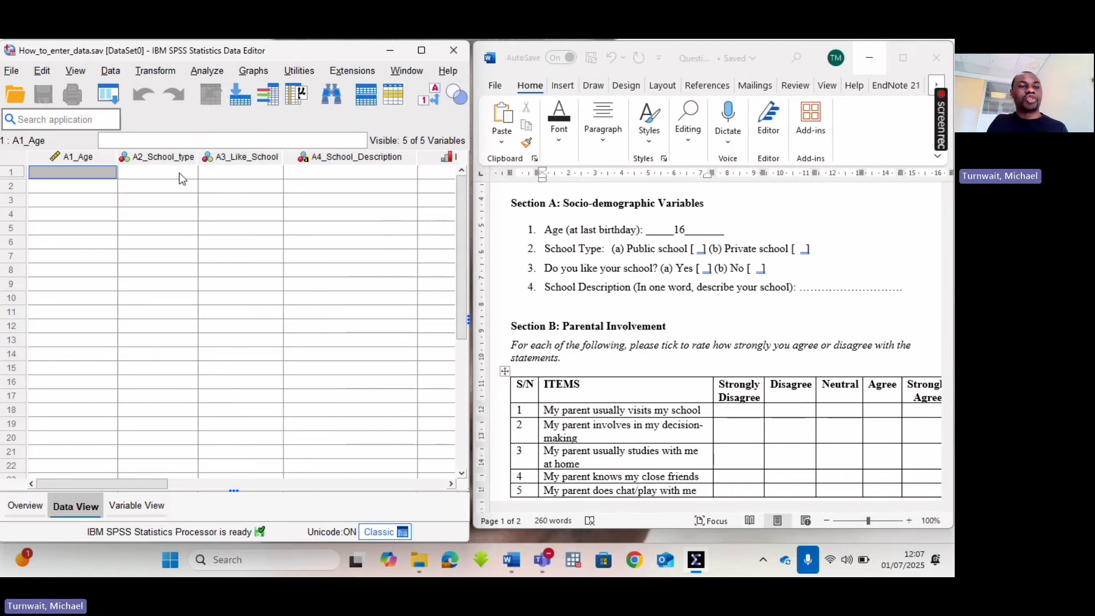
- Enter the ages 16, 12 and 15 for the first three cases of the A1_Age variable
left_click(106, 174)
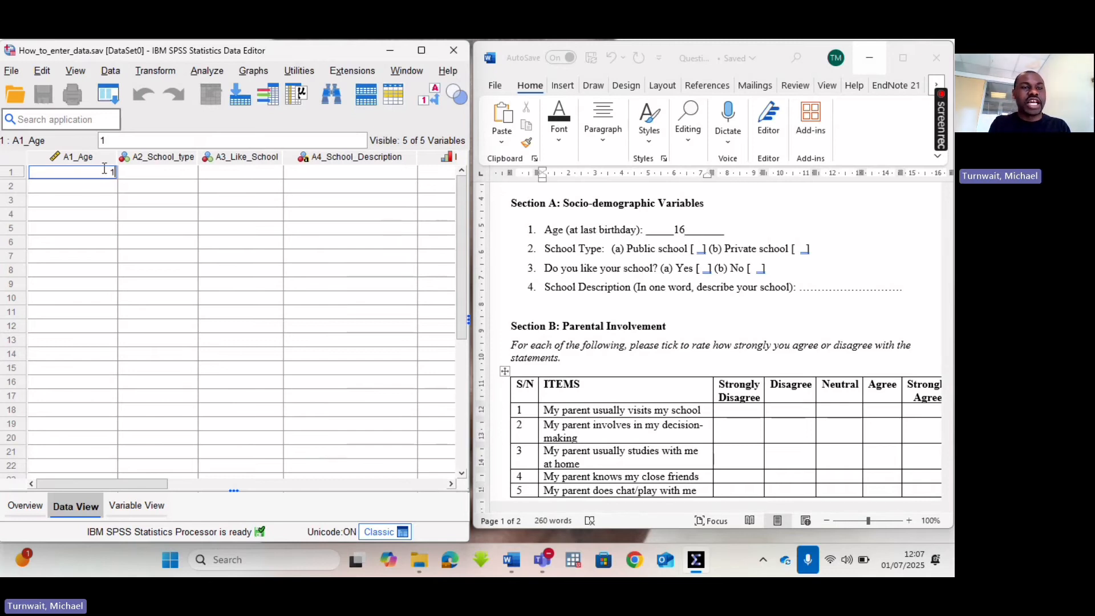
type("16")
key("Return")
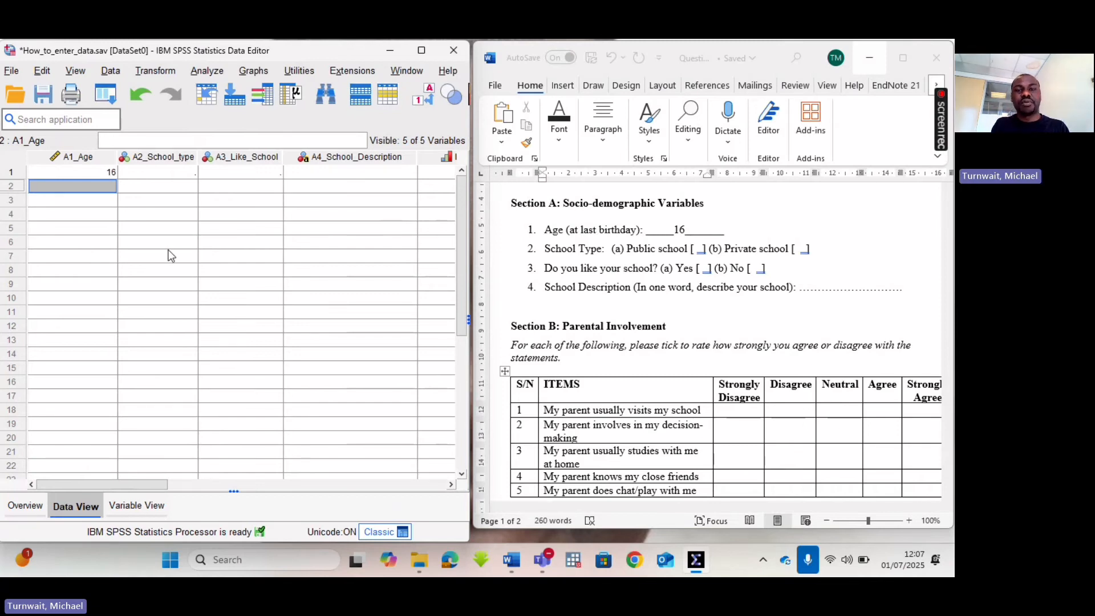
type("12")
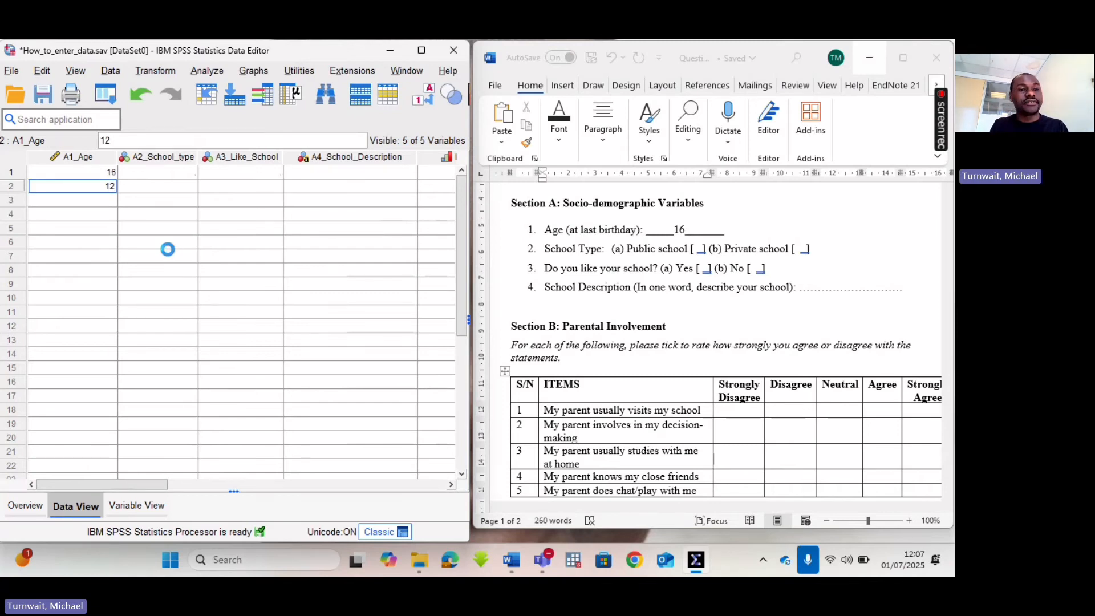
key("Return")
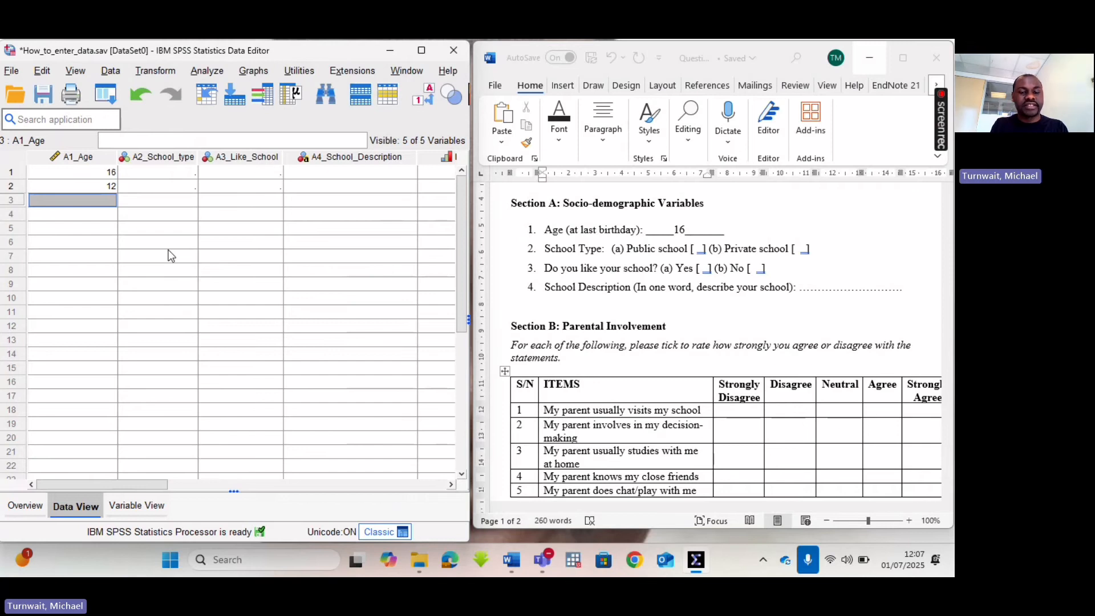
type("15")
key("Return")
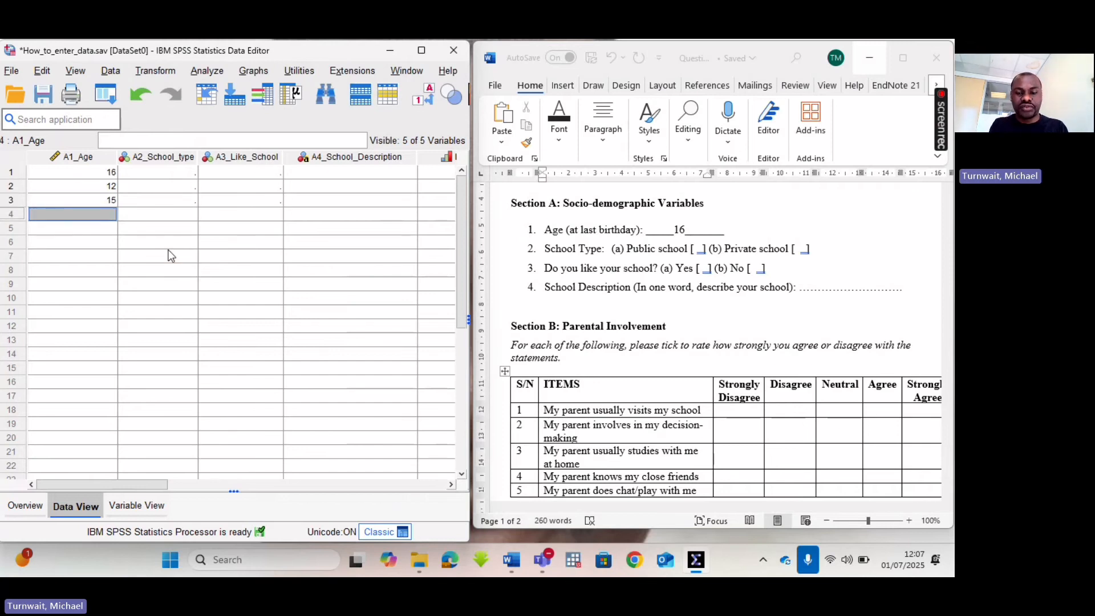
- Enter the ages 19 and 10 for the fourth and fifth cases of the A1_Age variable
type("19")
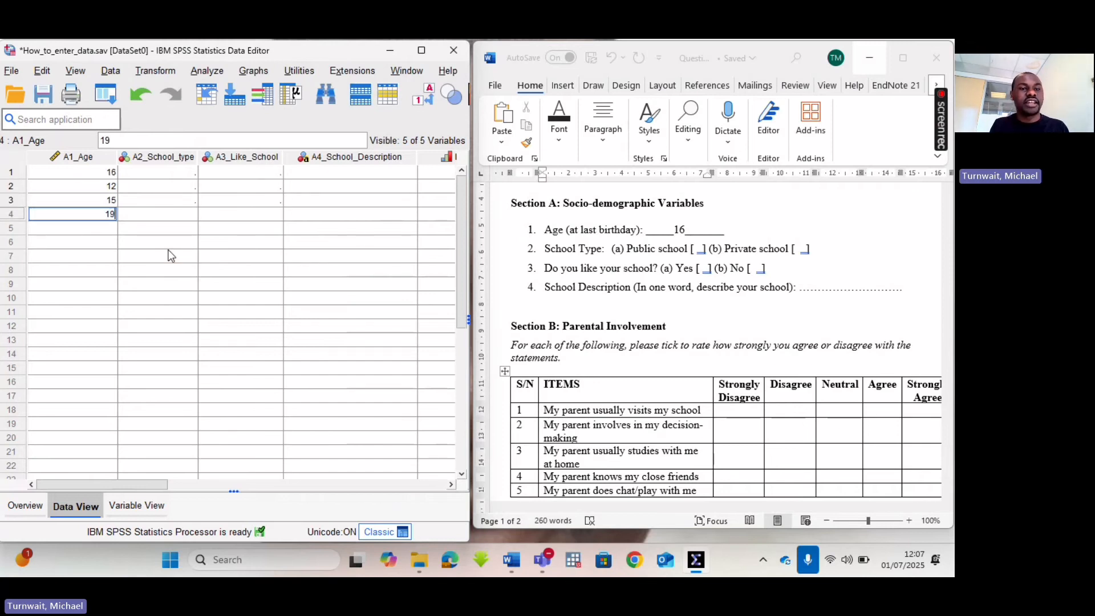
key("Return")
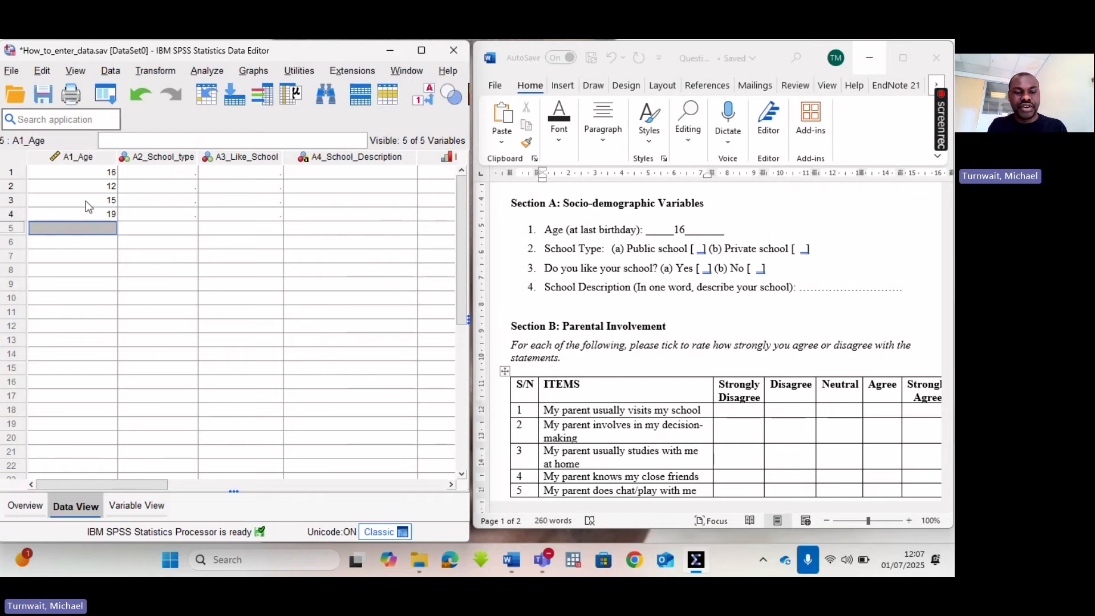
type("10")
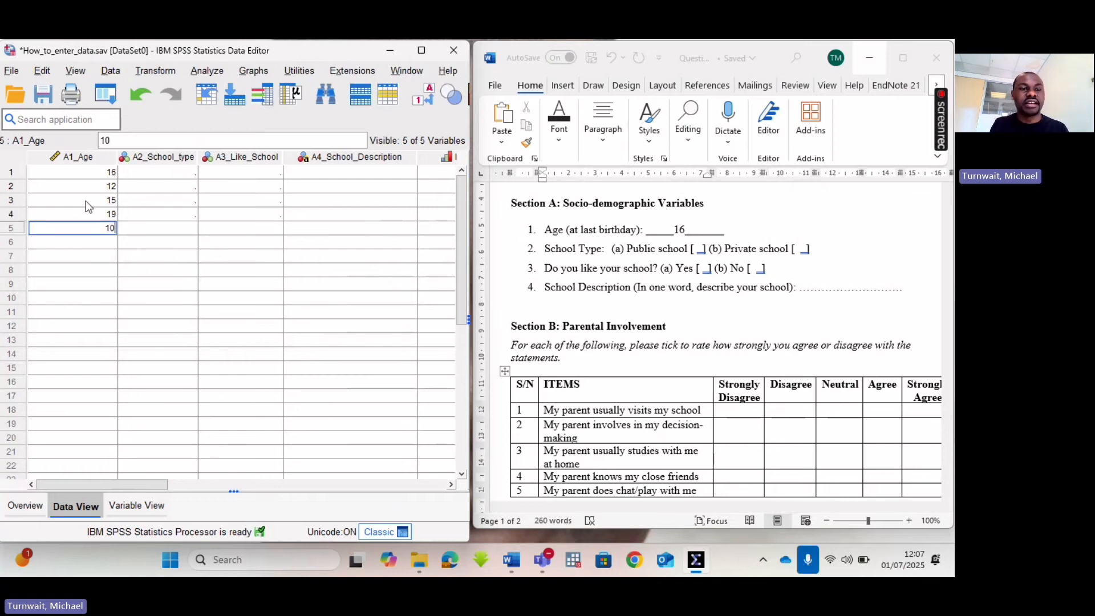
key("Return")
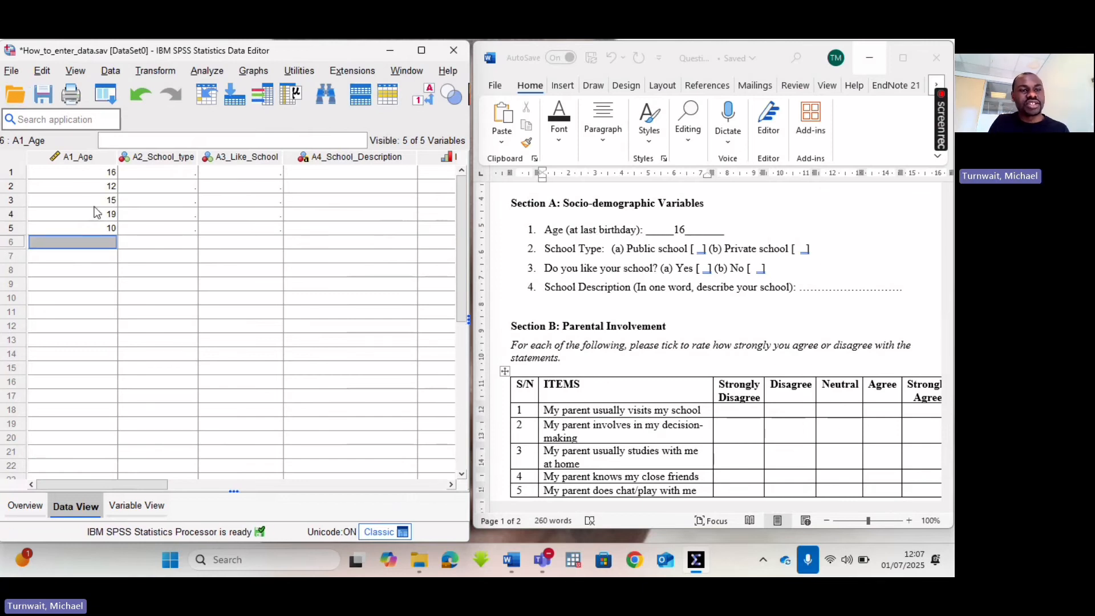
- Maximize the Data Editor and set the first case's A2_School_type to Private
left_click(100, 173)
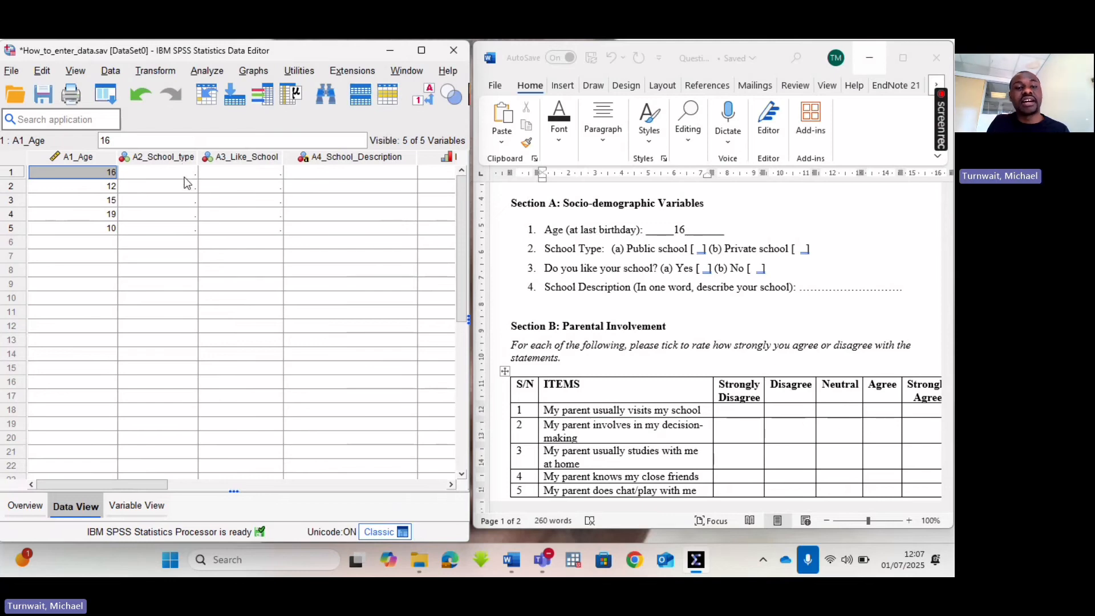
left_click(422, 51)
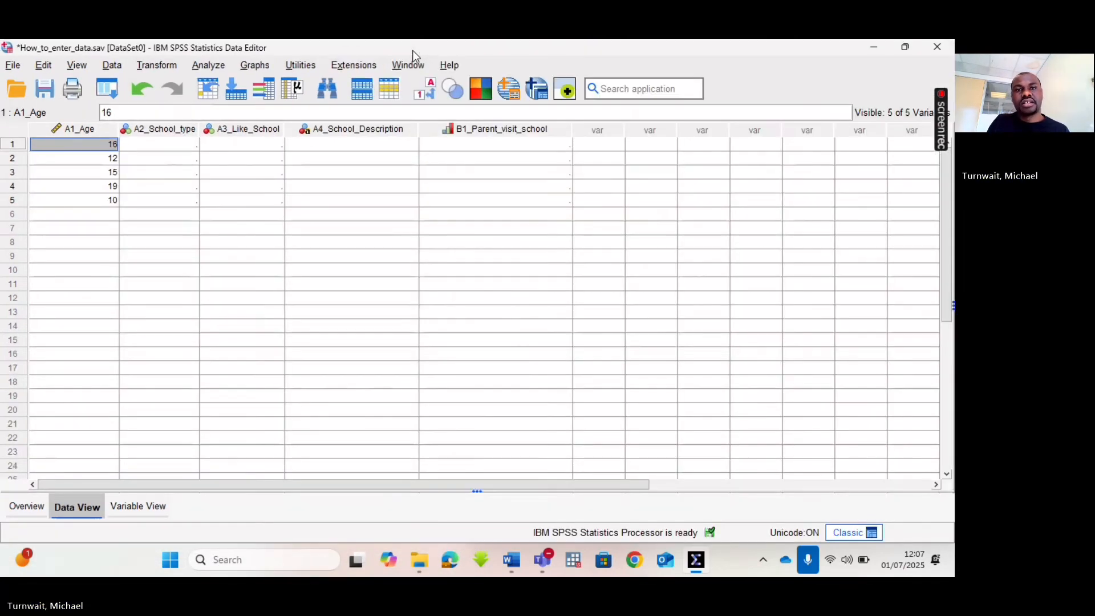
left_click(193, 146)
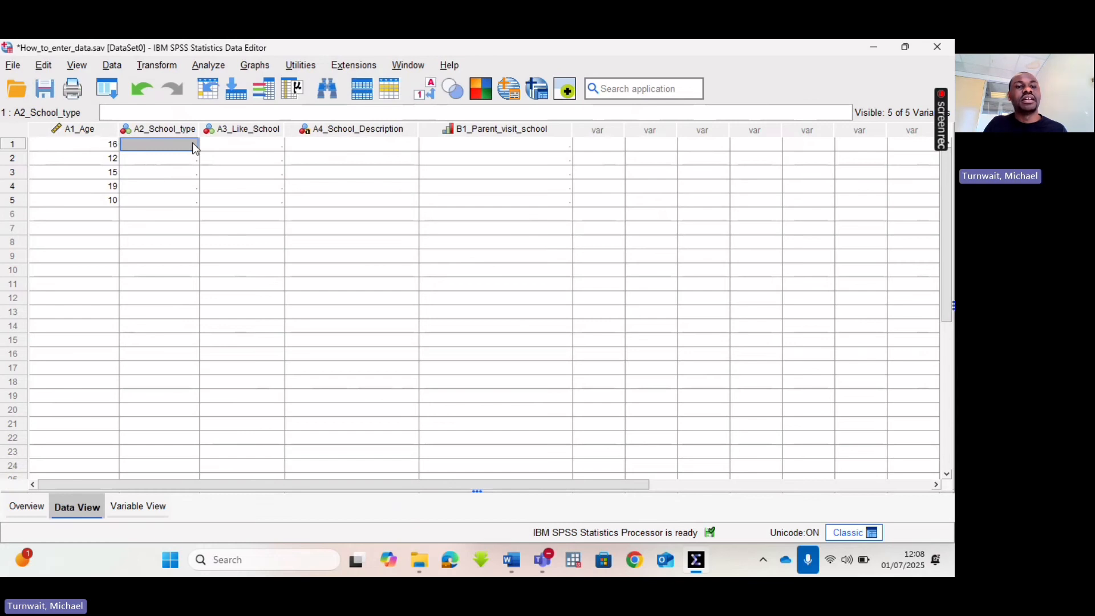
left_click(193, 144)
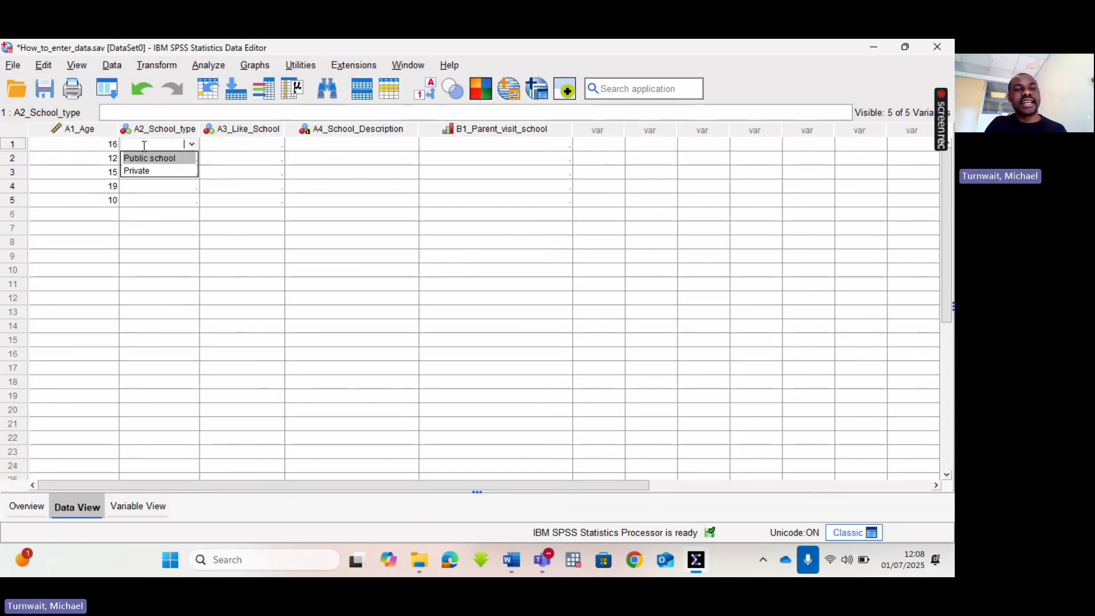
left_click(148, 171)
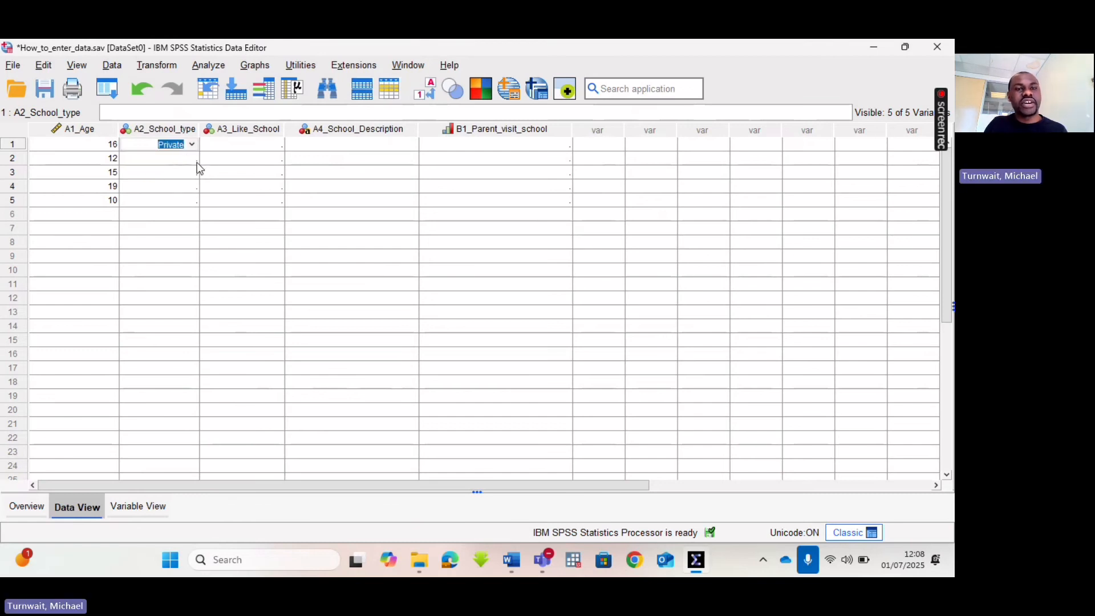
- Set the first case's A3_Like_School response to Yes
left_click(242, 146)
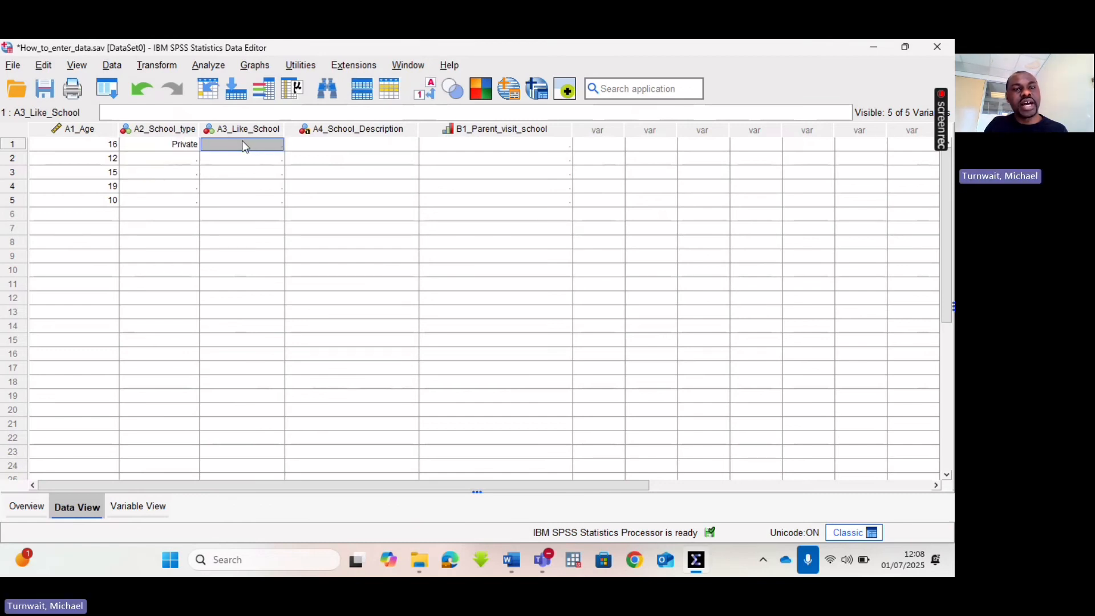
left_click(275, 145)
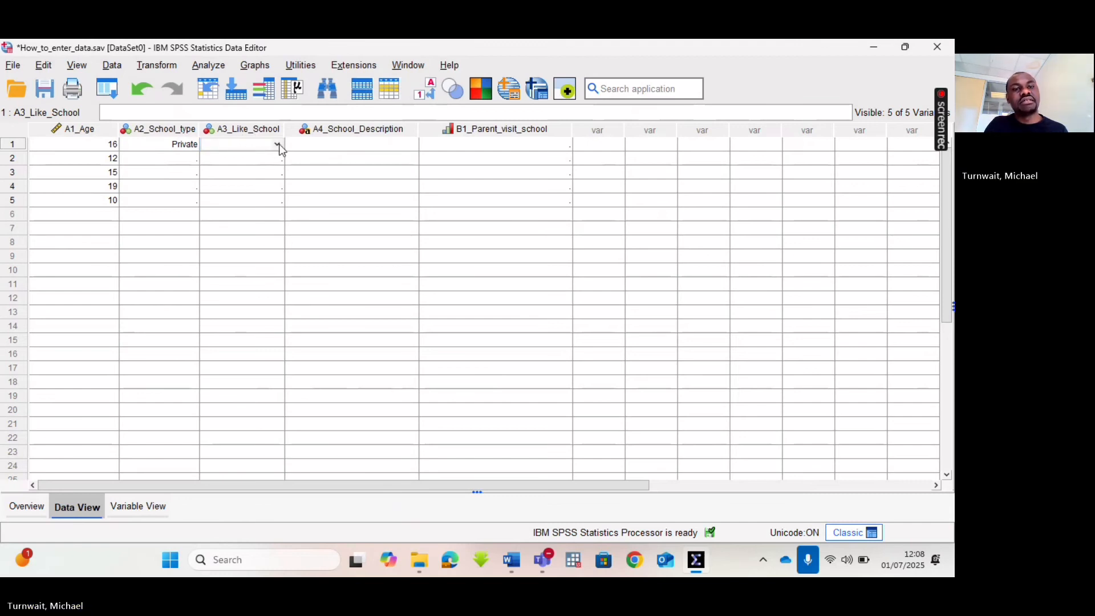
left_click(277, 145)
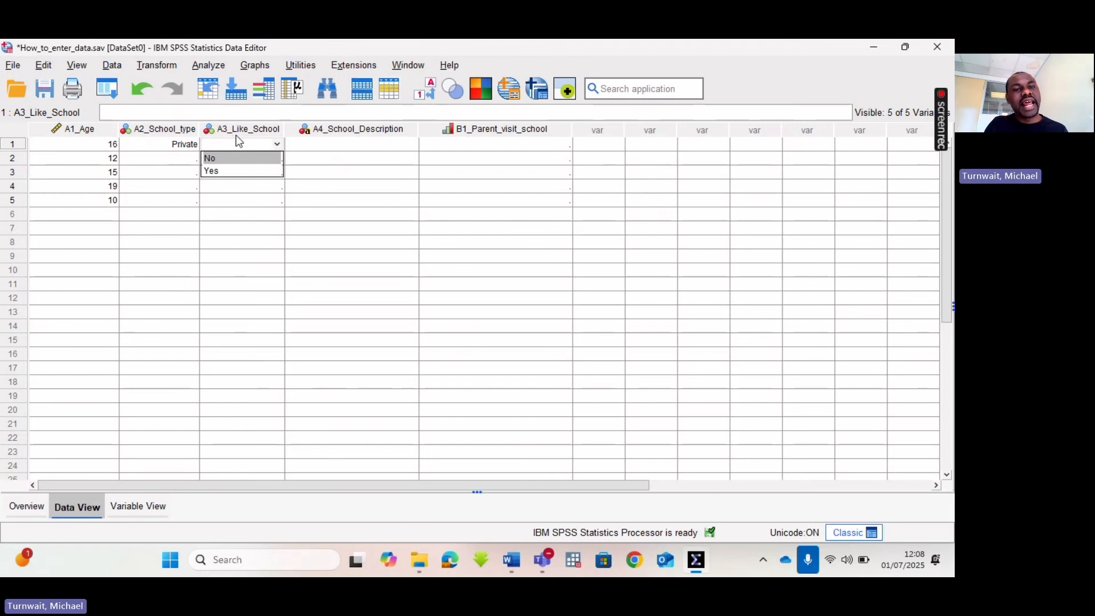
left_click(214, 171)
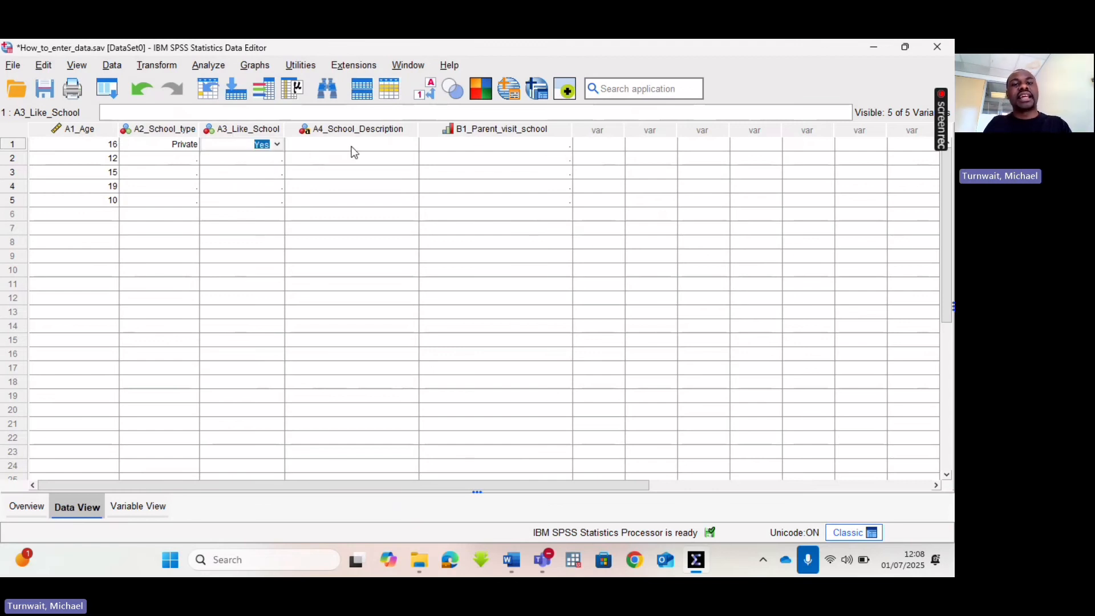
- Place the cursor in the School Description answer of the Word questionnaire and turn off Grammarly suggestions in Word for 1 hour
left_click(385, 146)
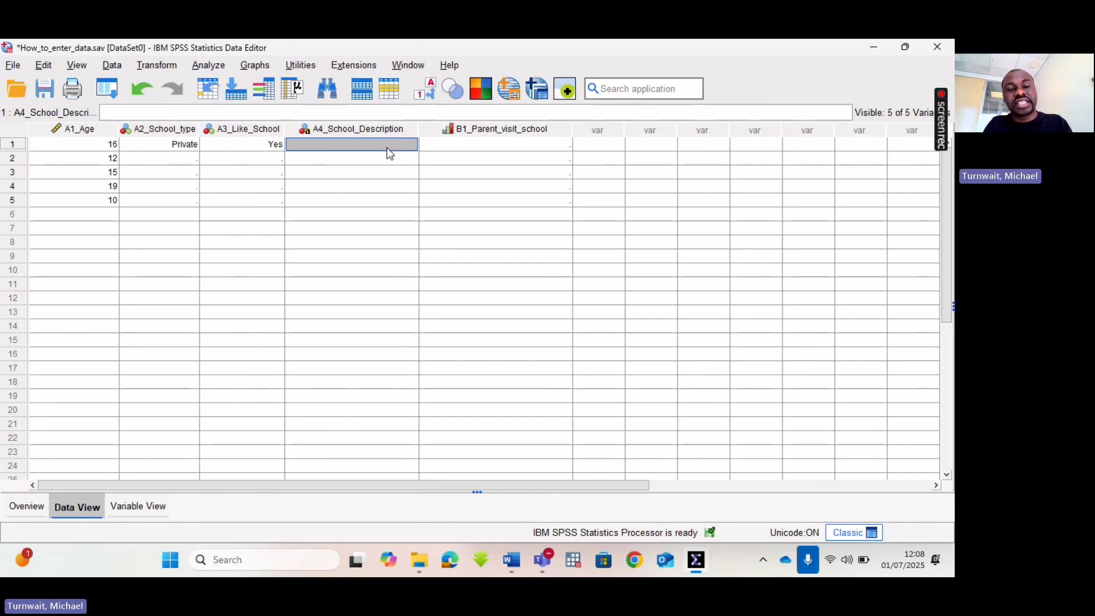
left_click(908, 48)
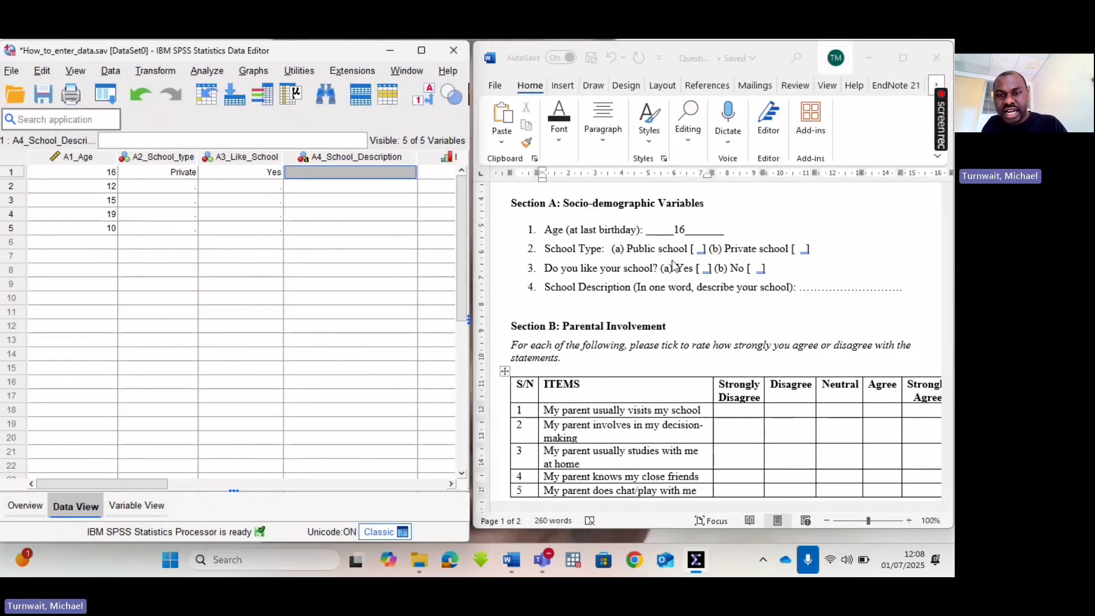
left_click(663, 292)
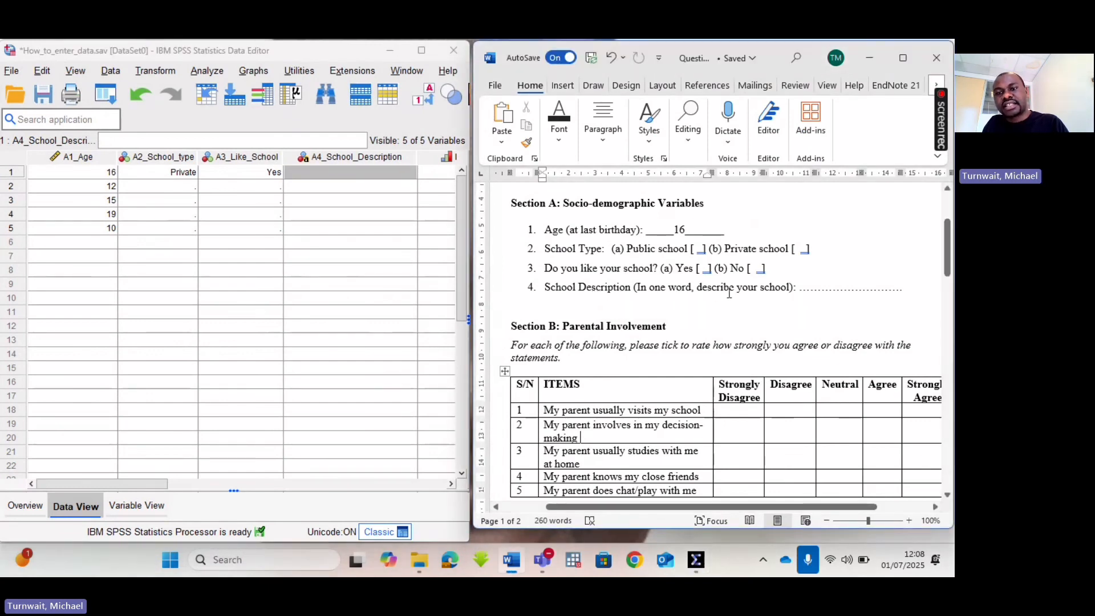
left_click(827, 295)
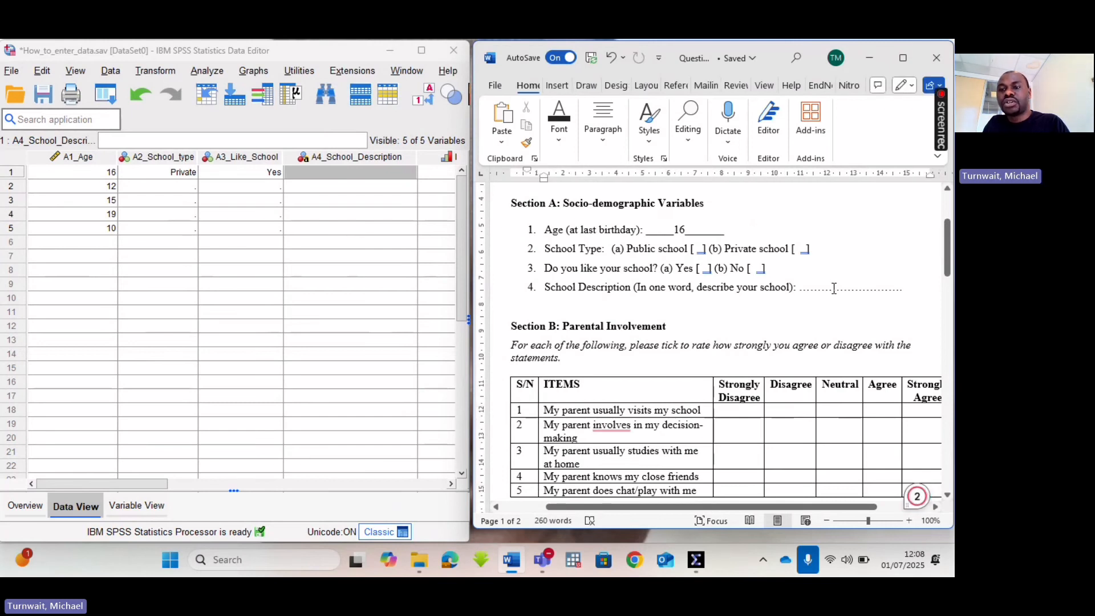
right_click(916, 494)
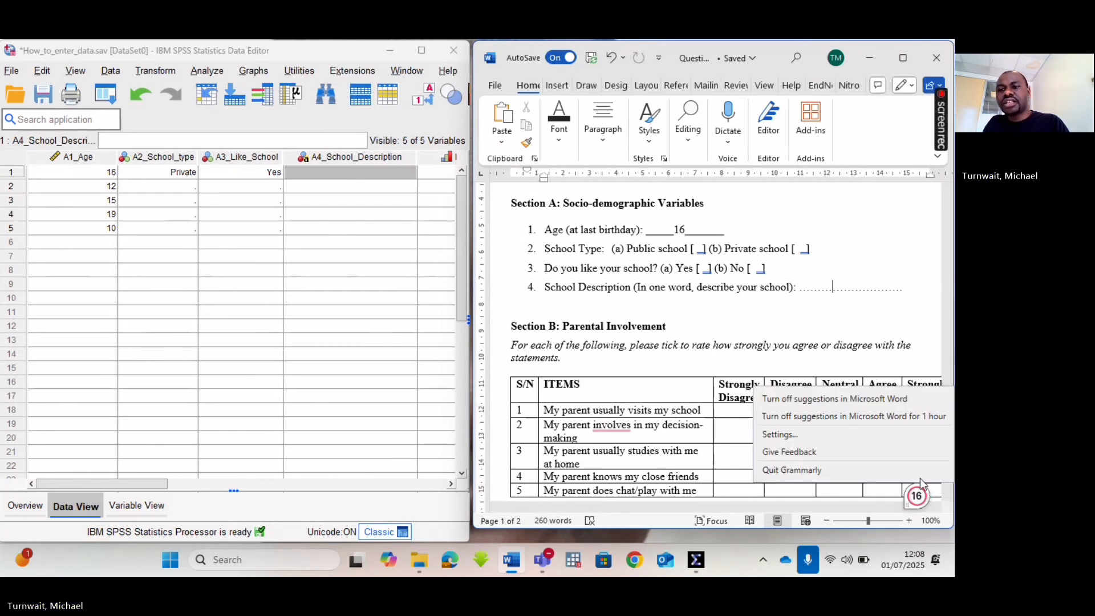
left_click(858, 417)
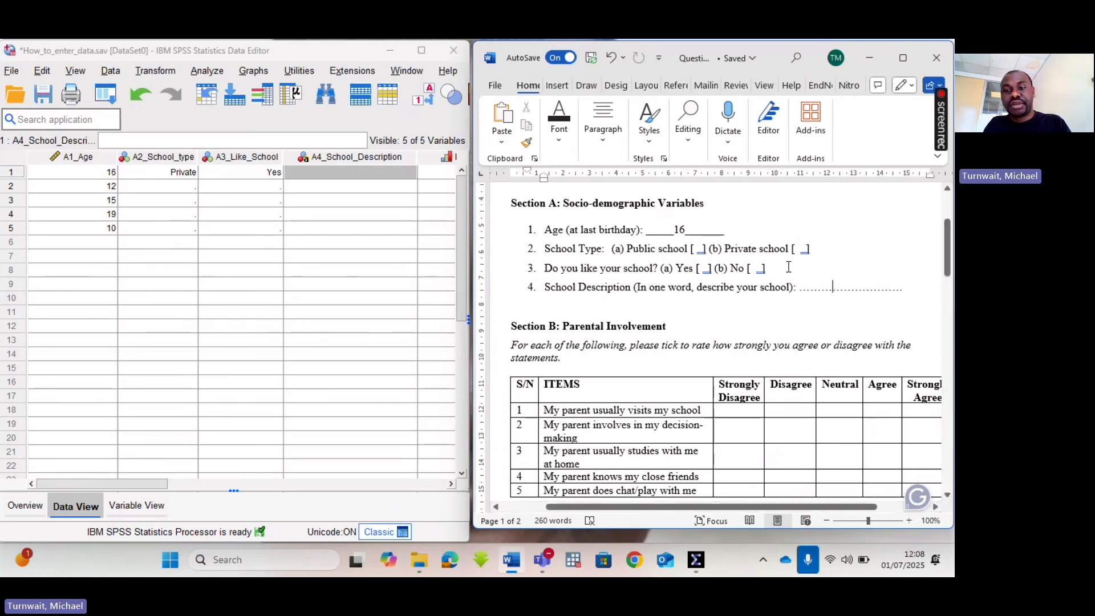
- Return to the SPSS Data Editor at full size and enter Beautiful as the first case's A4_School_Description
left_click(349, 173)
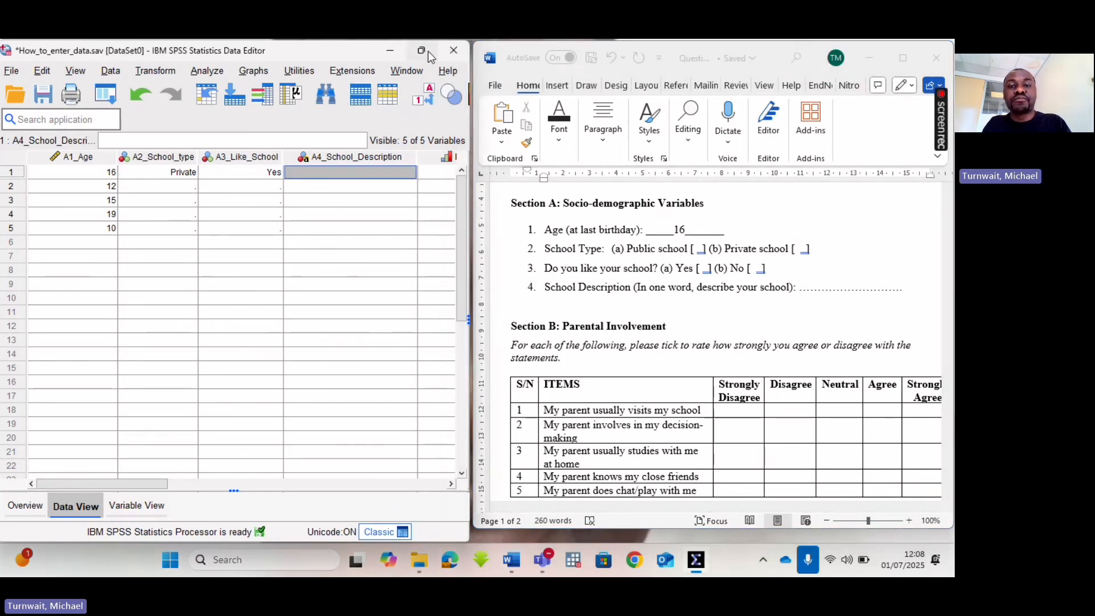
left_click(422, 50)
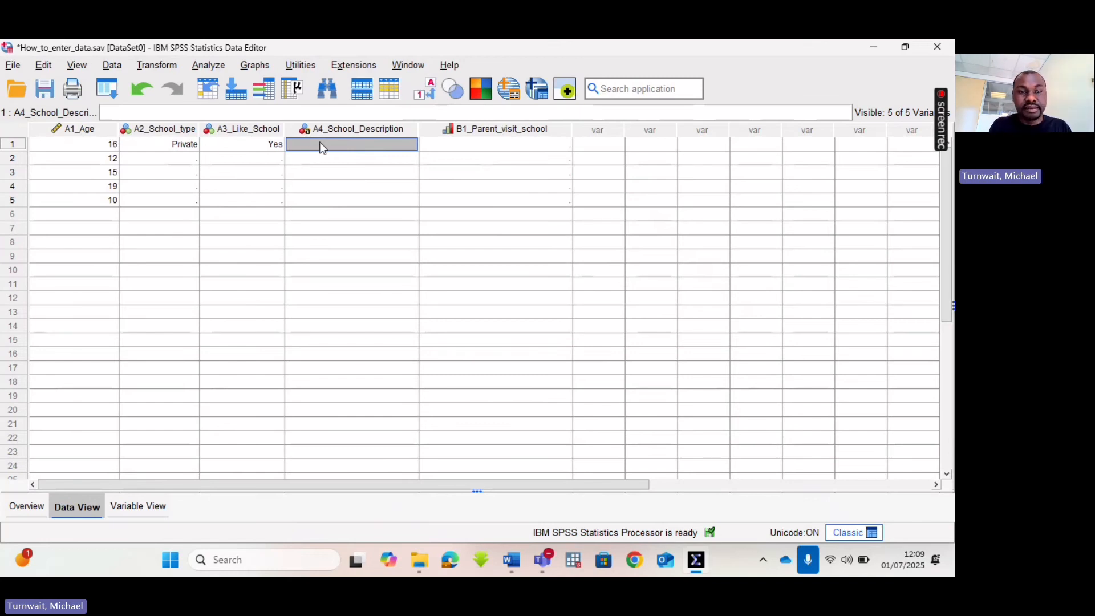
type("Beaut")
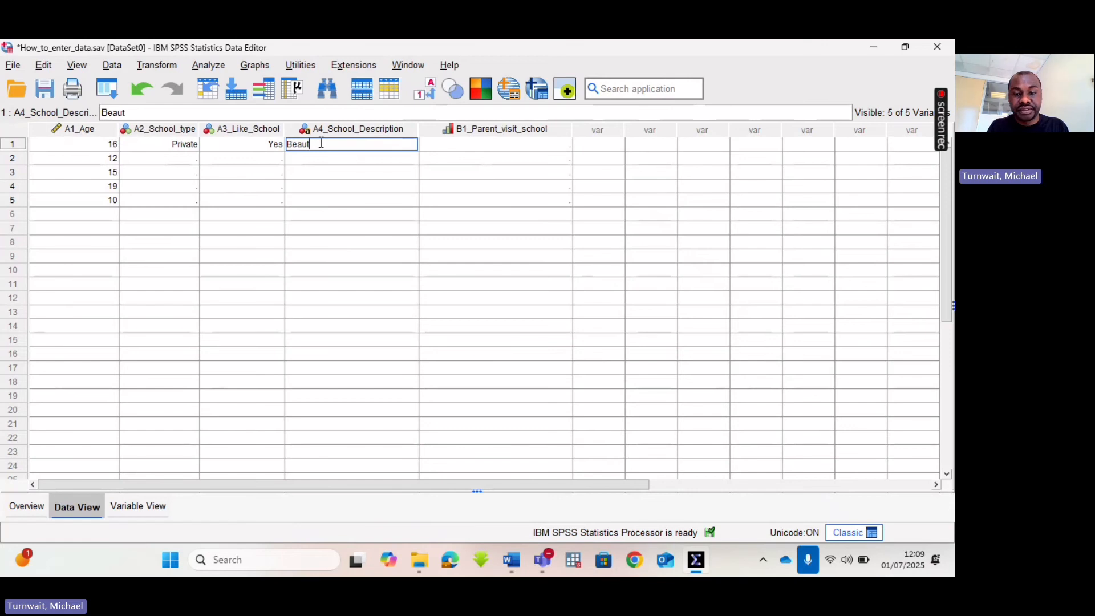
type("iful")
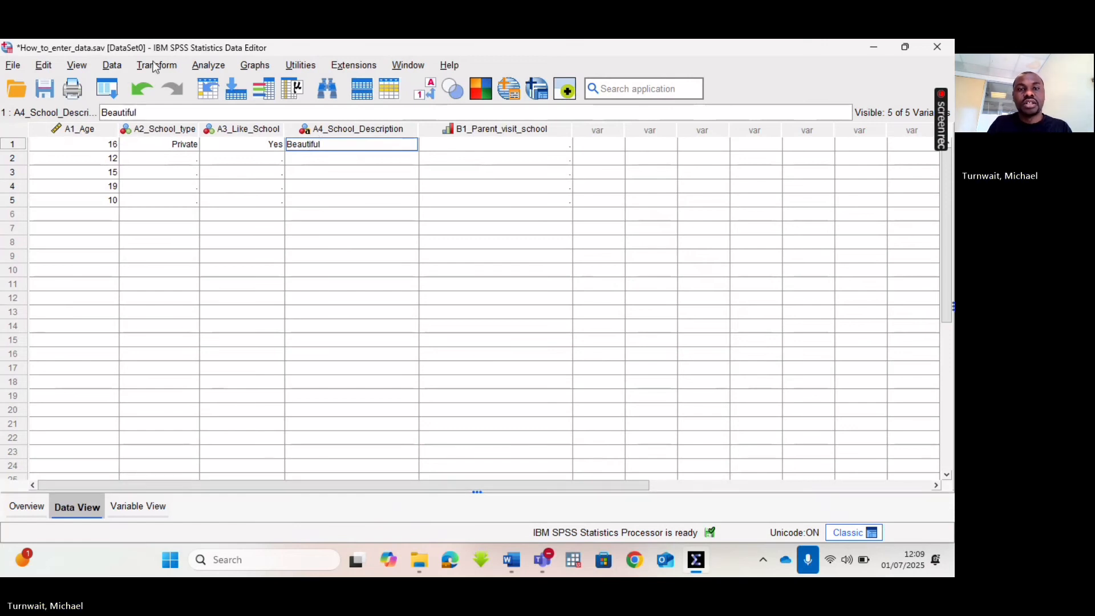
left_click(445, 148)
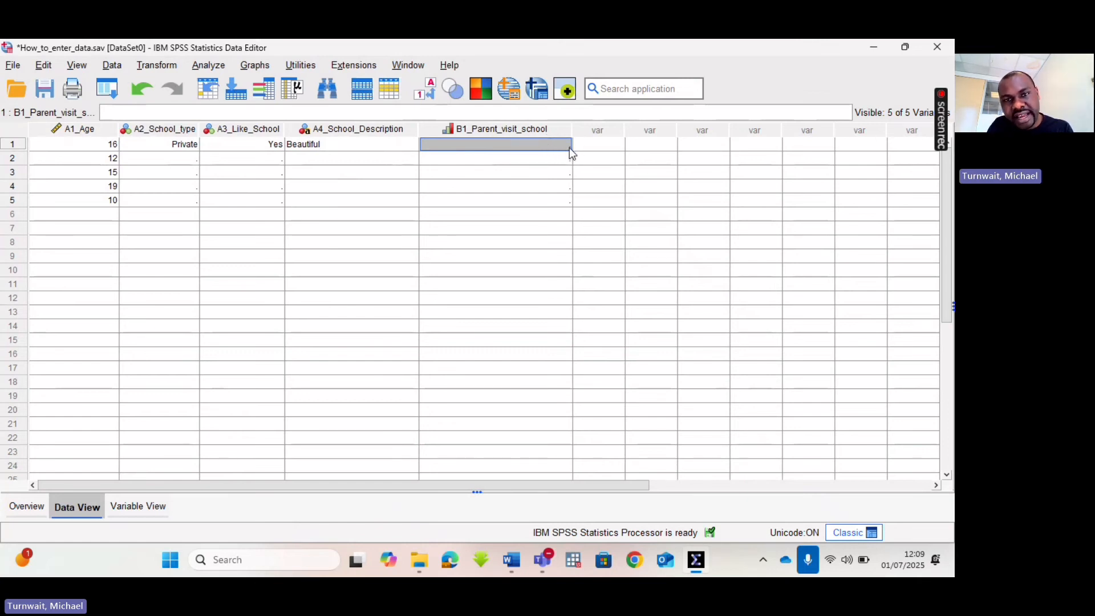
- Toggle the value labels display in Data View to compare labels with numeric codes, ending with the codes shown
left_click(429, 95)
left_click(429, 95)
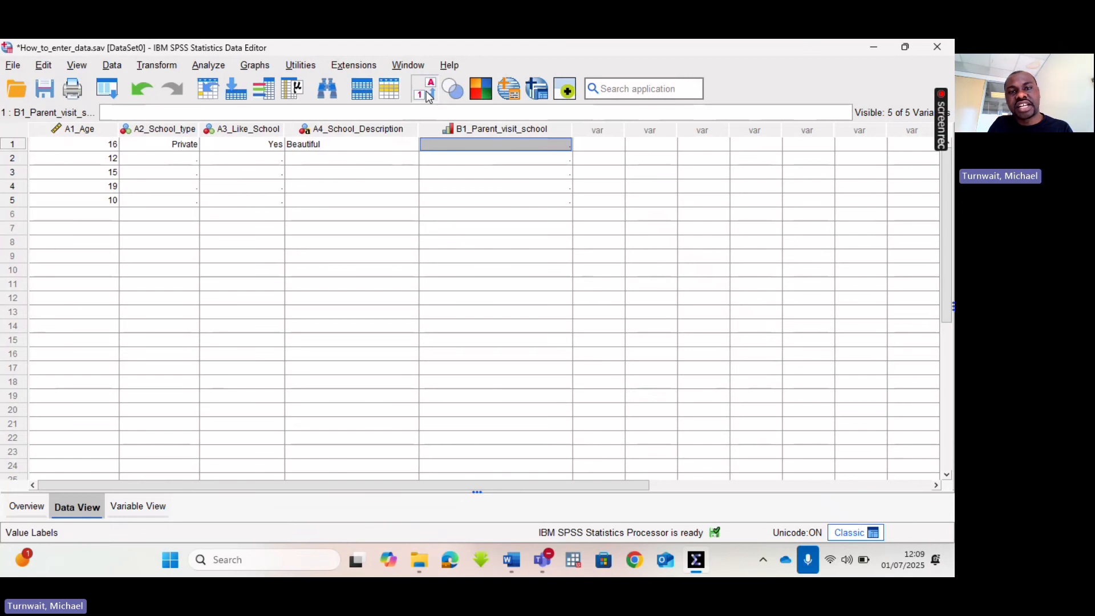
left_click(429, 95)
left_click(429, 95)
left_click(429, 95)
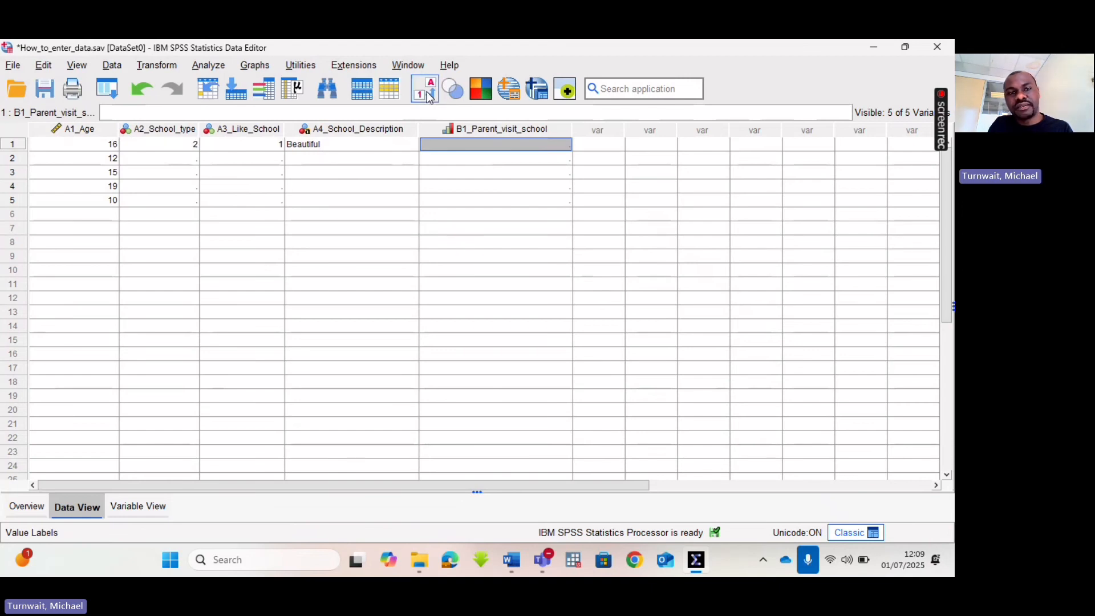
- Examine the value labels defined for B1_Parent_visit_school in Variable View and close them without changes
double_click(560, 145)
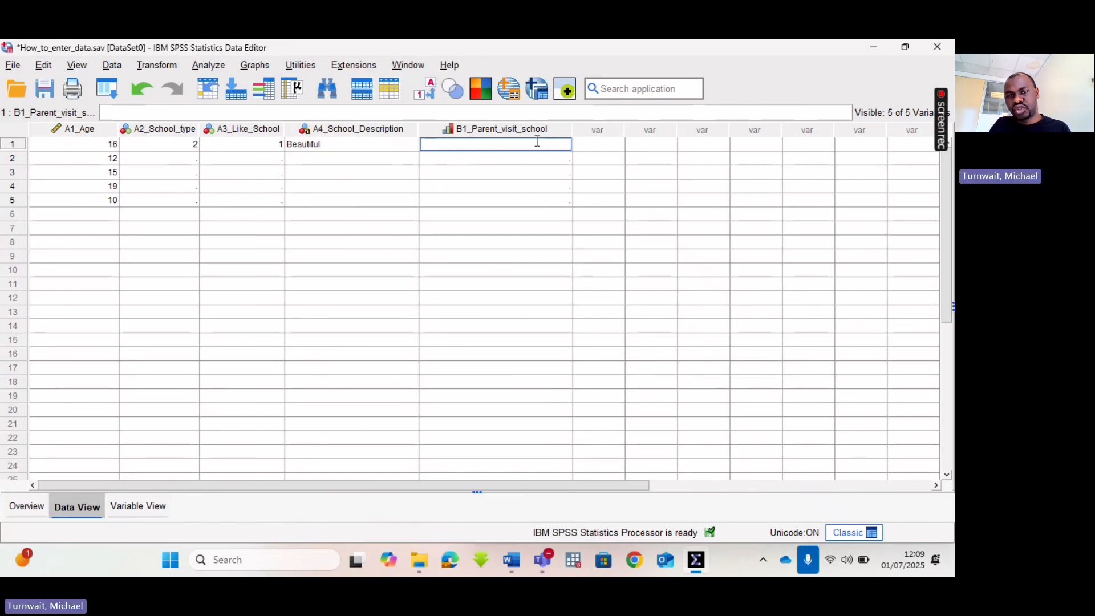
mouse_move(530, 130)
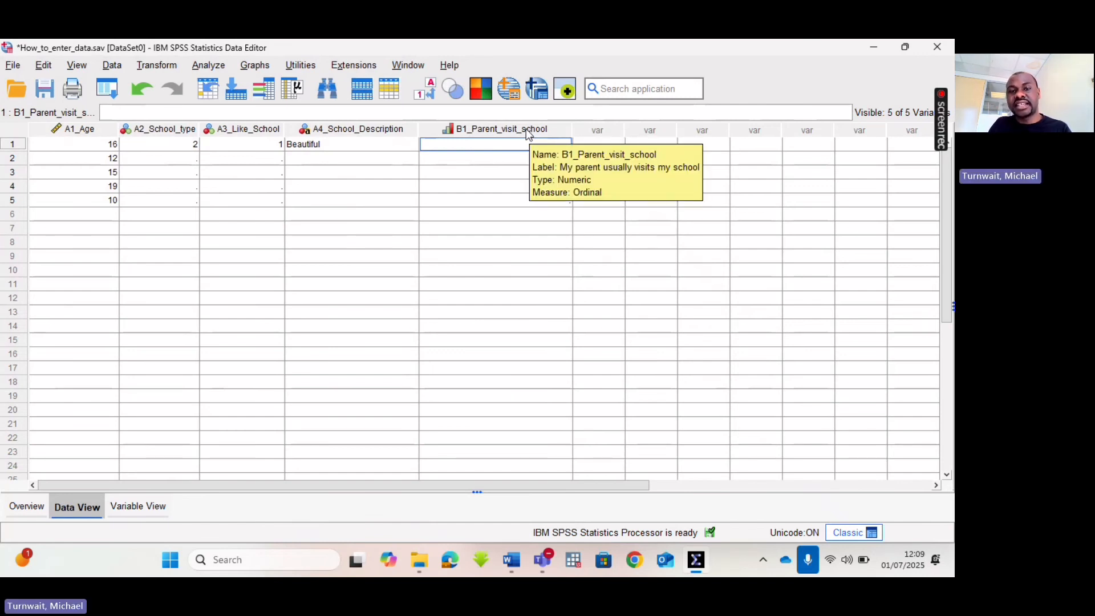
double_click(525, 130)
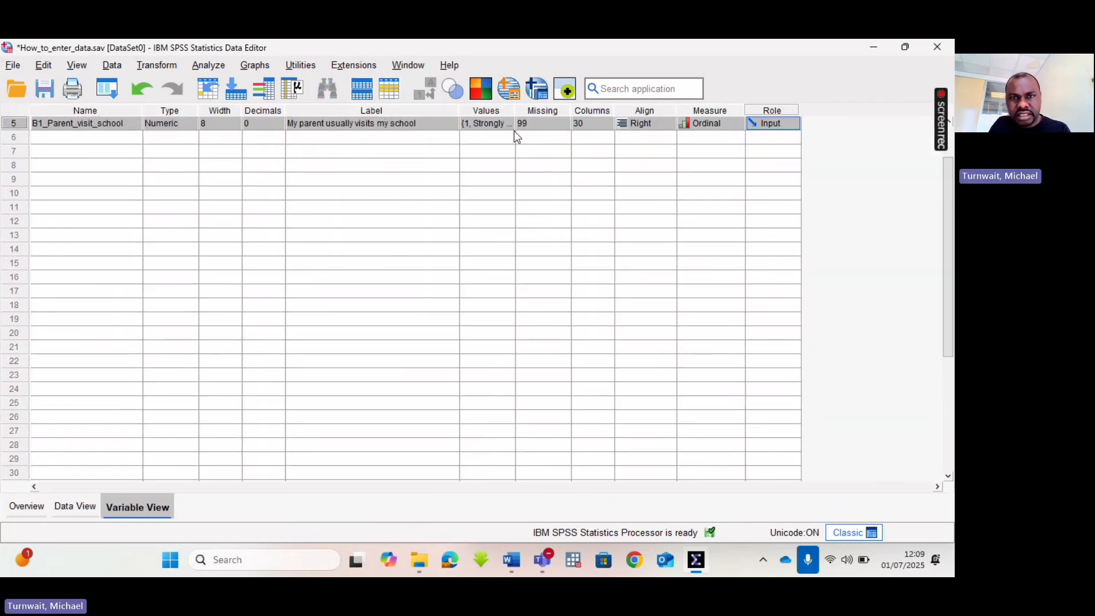
scroll(507, 159, "up", 1)
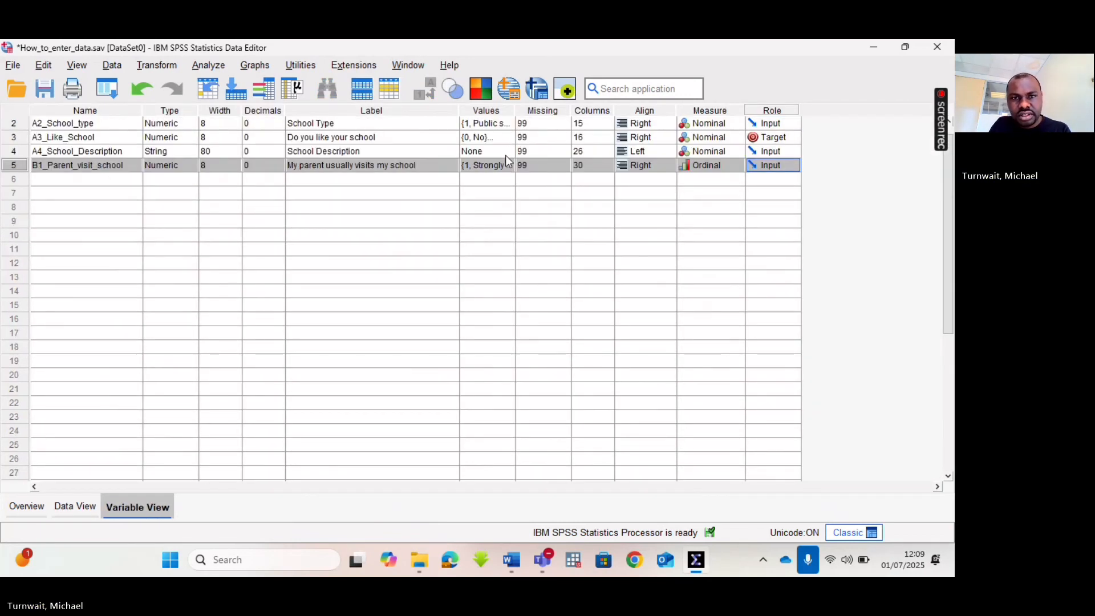
left_click(510, 166)
left_click(513, 168)
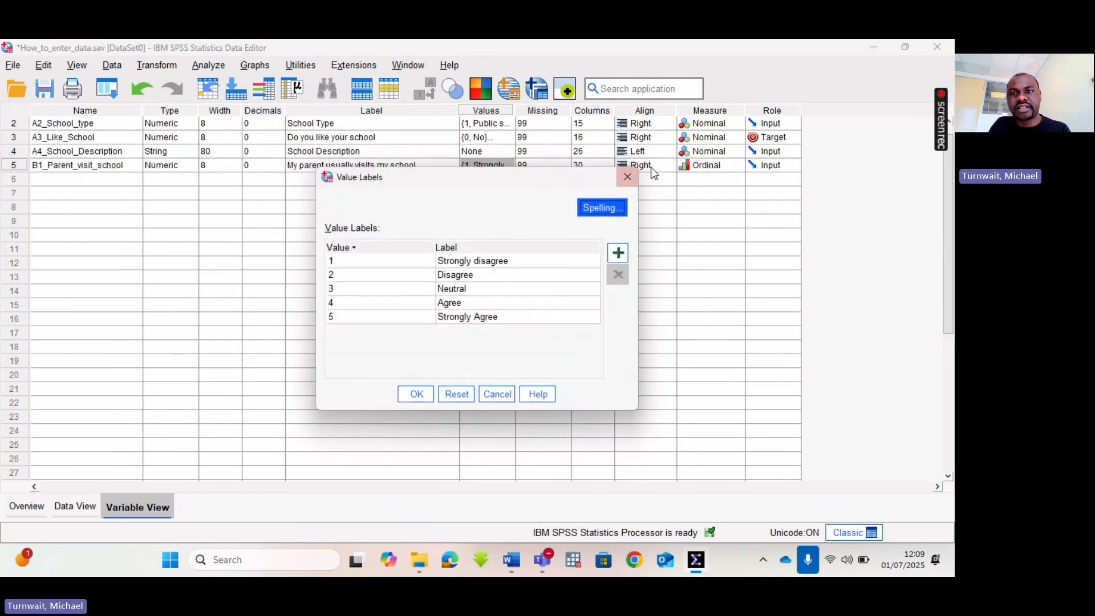
left_click(627, 177)
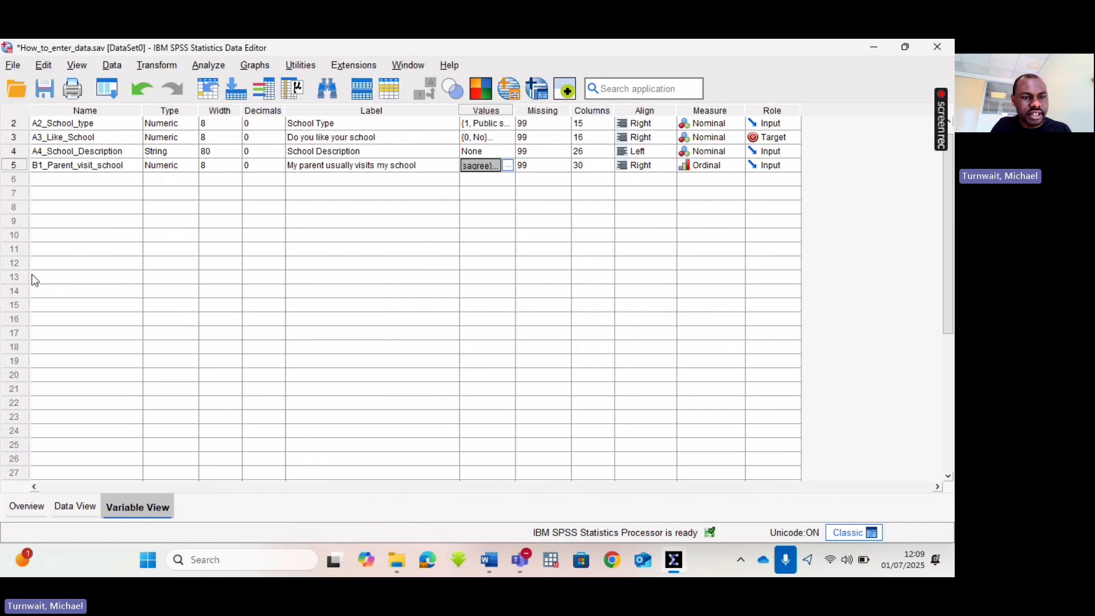
- Return to Data View and show value labels instead of numeric codes for the data
left_click(71, 512)
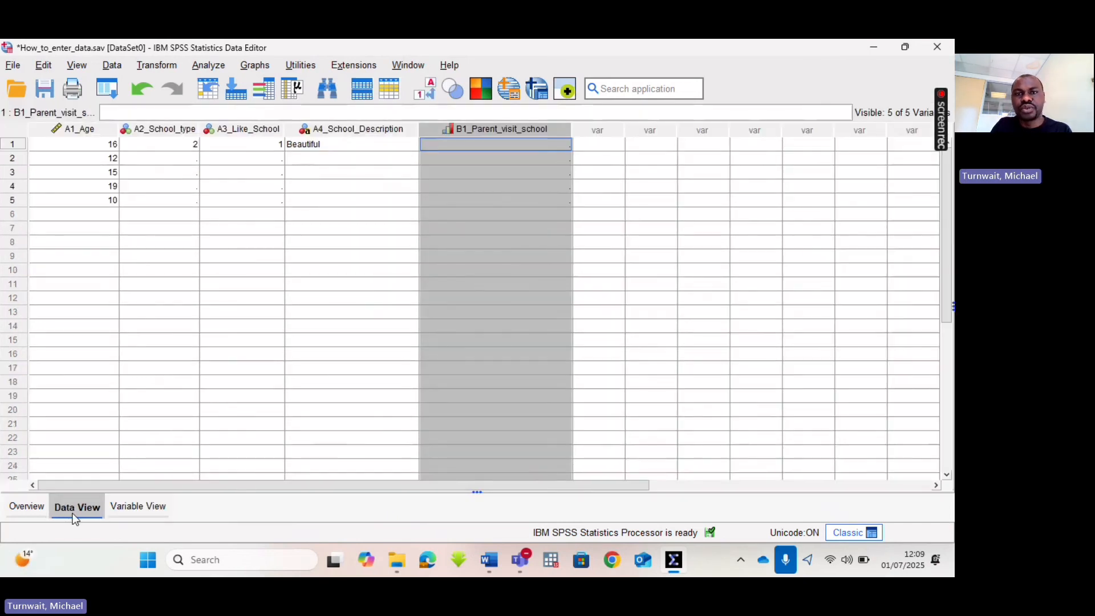
left_click(563, 143)
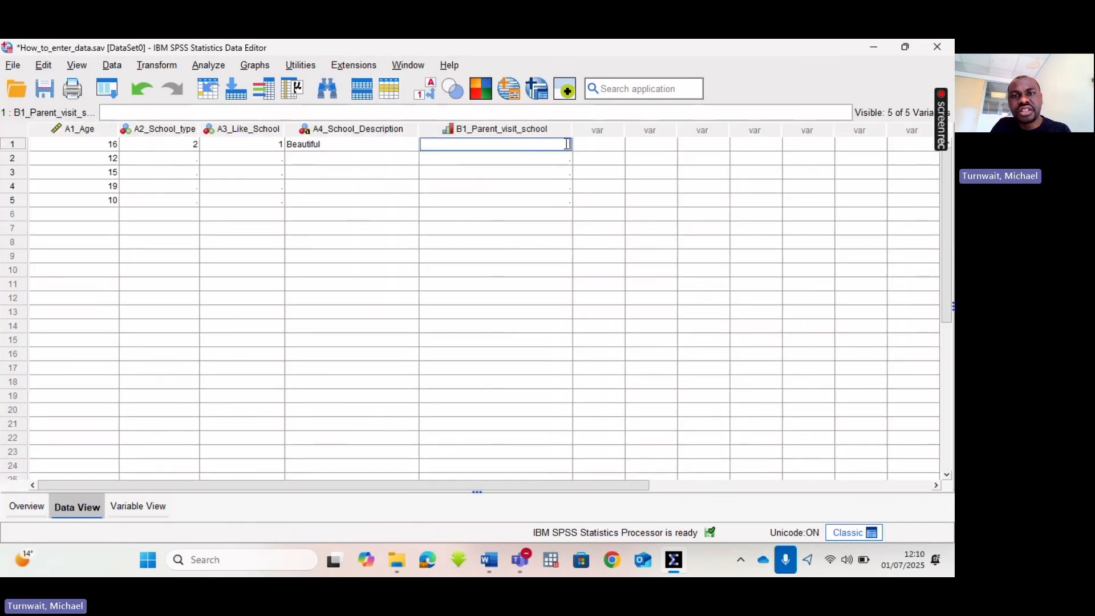
left_click(423, 92)
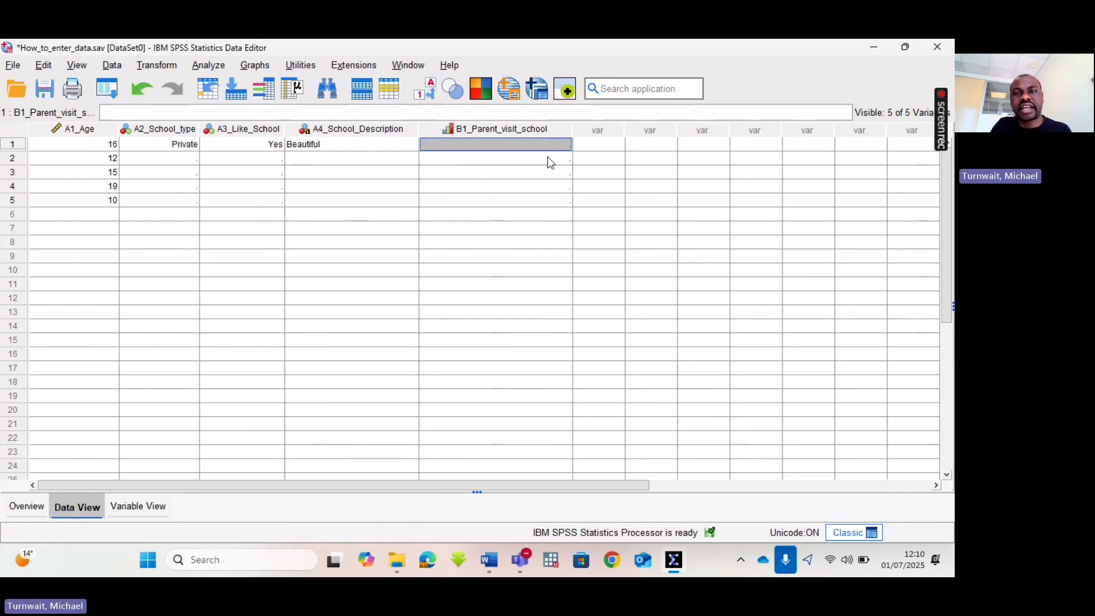
- Enter Strongly disagree as the first case's B1_Parent_visit_school response
double_click(566, 149)
left_click(565, 145)
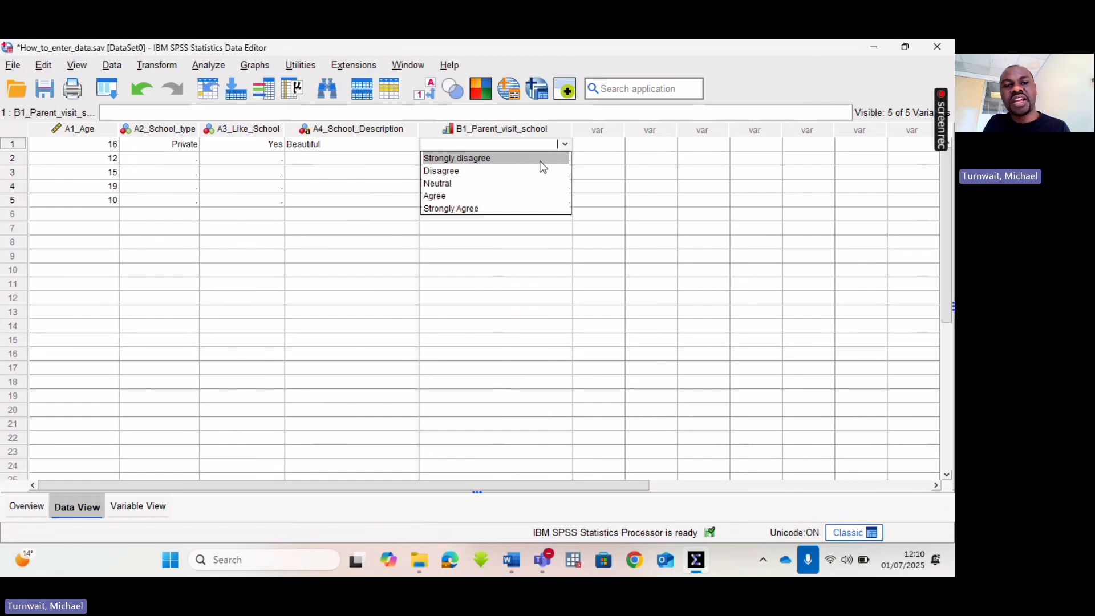
left_click(480, 160)
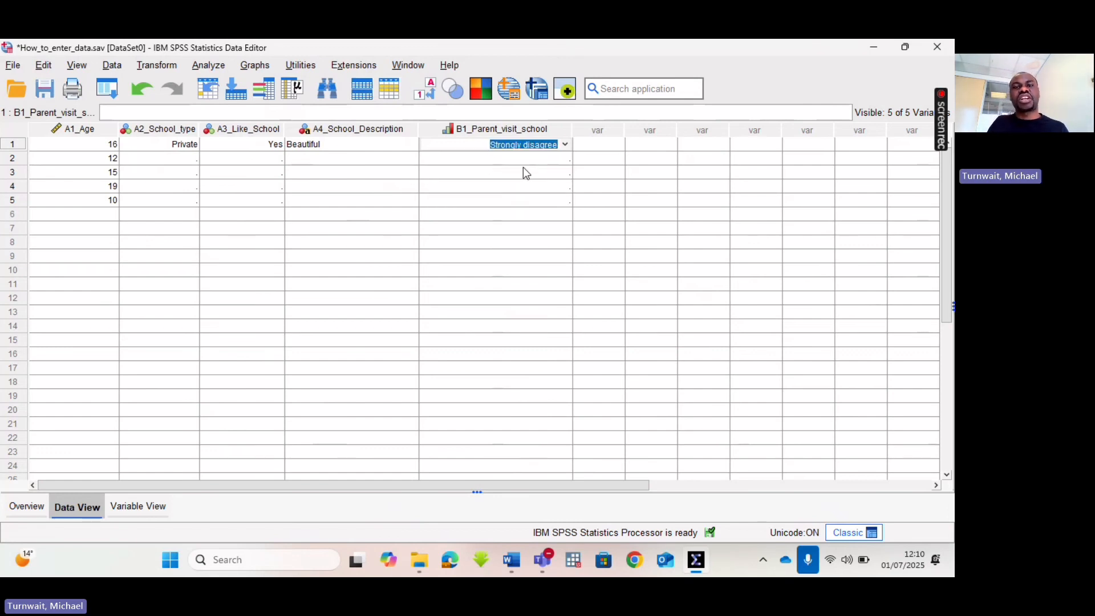
left_click(523, 164)
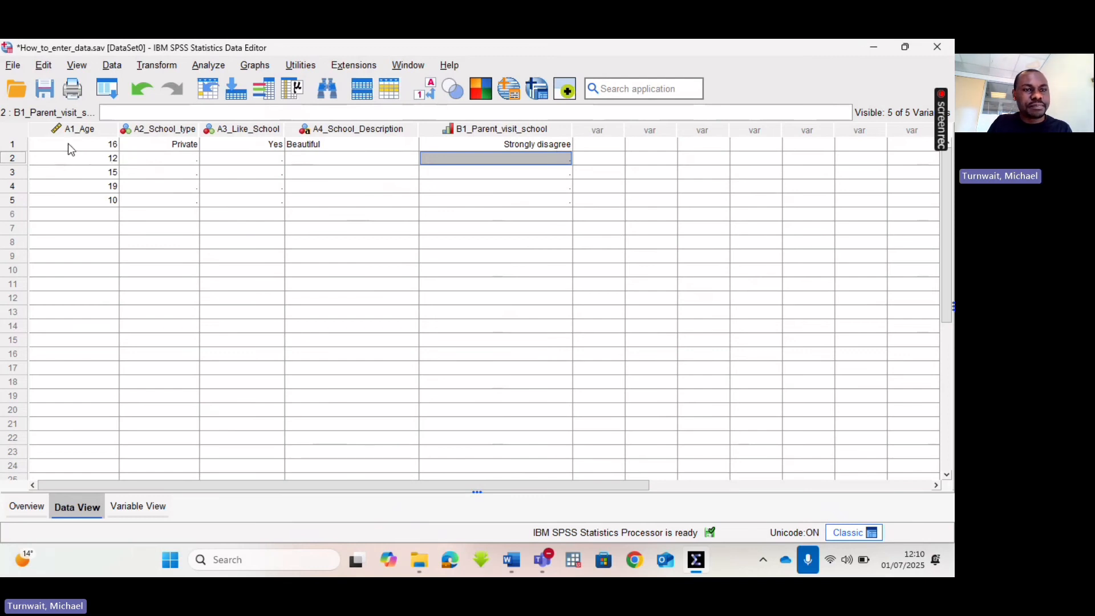
- For the second case, set A2_School_type to Public school and A3_Like_School to No
left_click(196, 161)
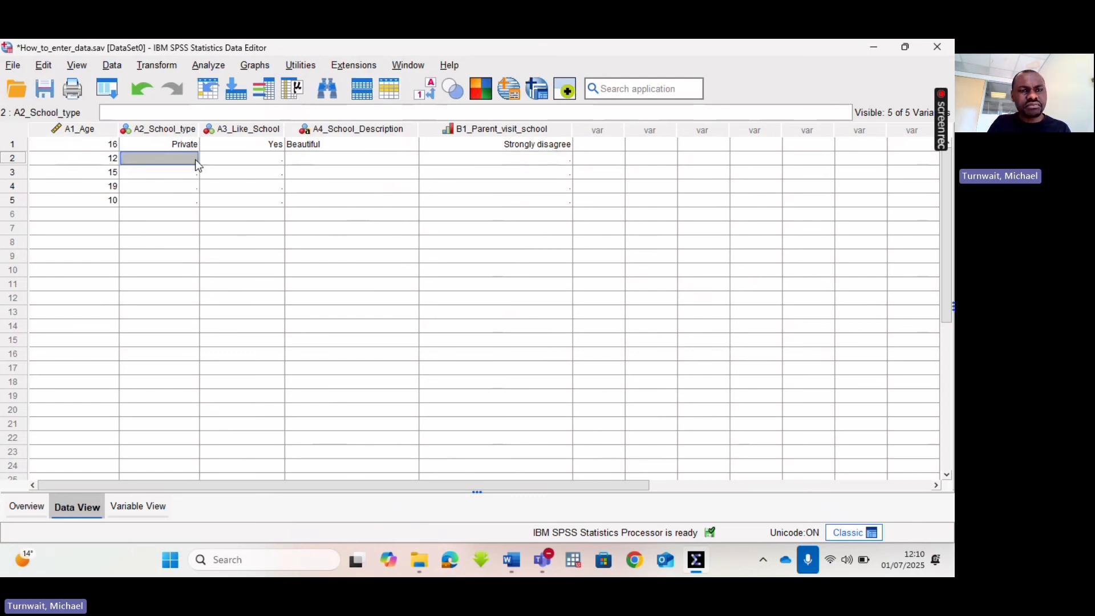
left_click(195, 159)
left_click(193, 158)
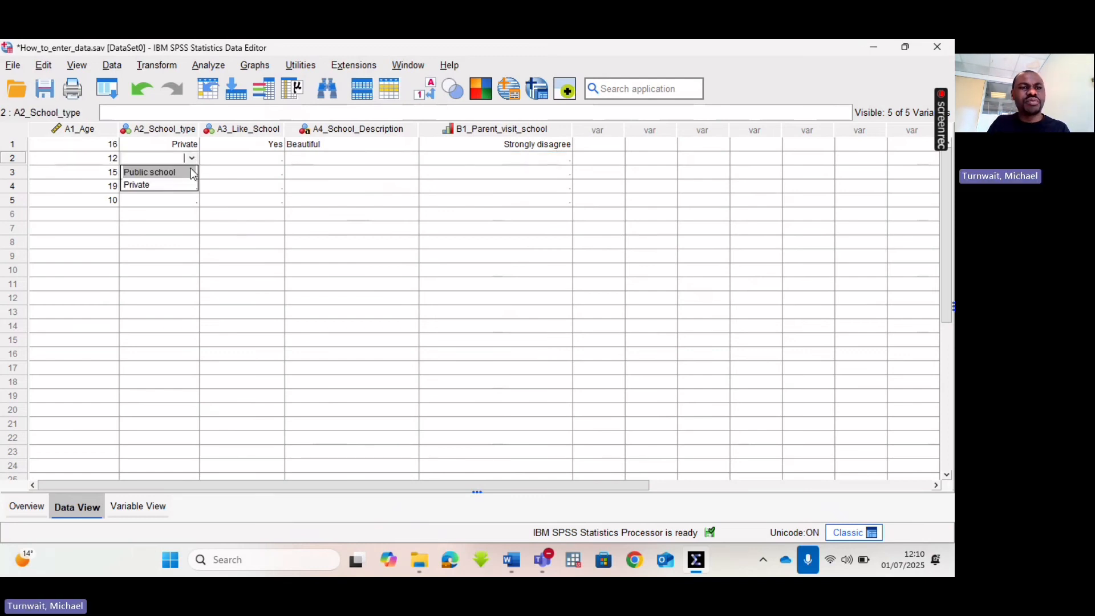
left_click(147, 173)
left_click(263, 160)
left_click(274, 161)
left_click(279, 162)
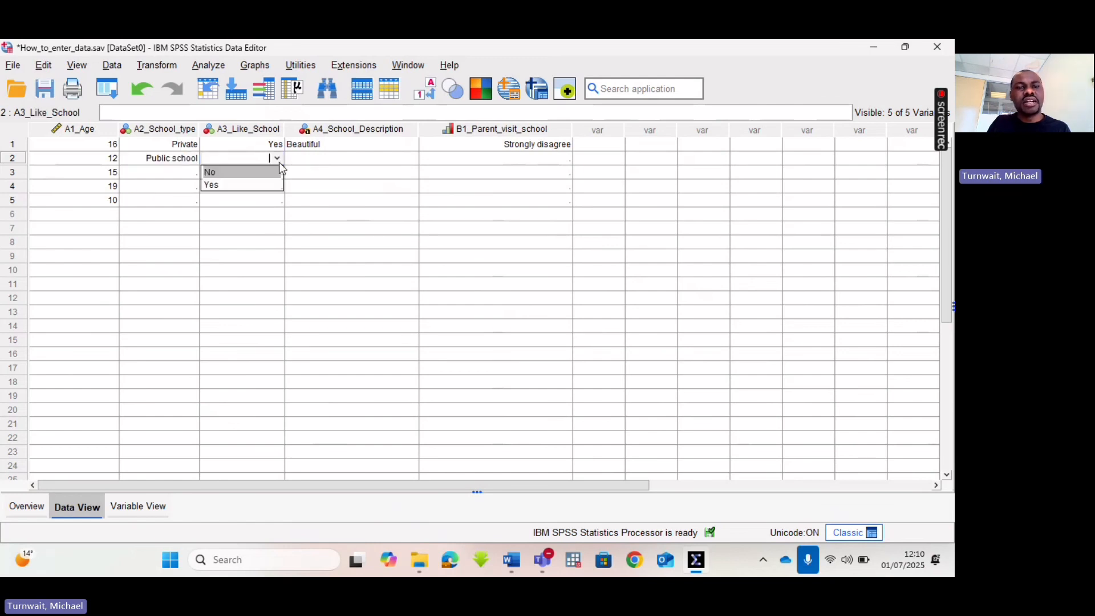
left_click(226, 173)
- Enter Noisy as the second case's A4_School_Description and set its B1_Parent_visit_school to Disagree
left_click(387, 159)
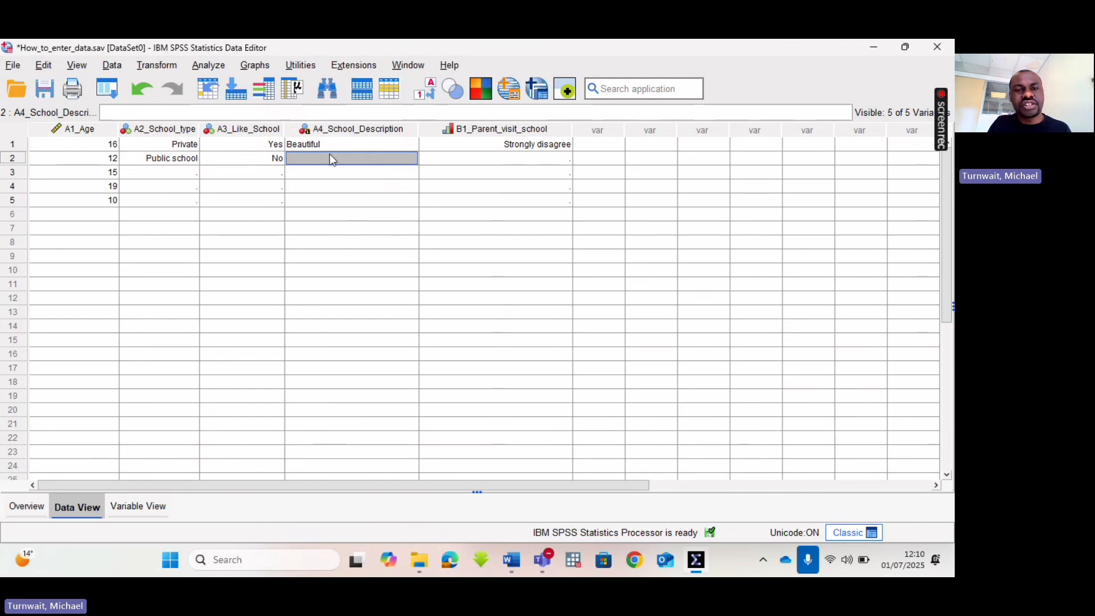
type("Noisy")
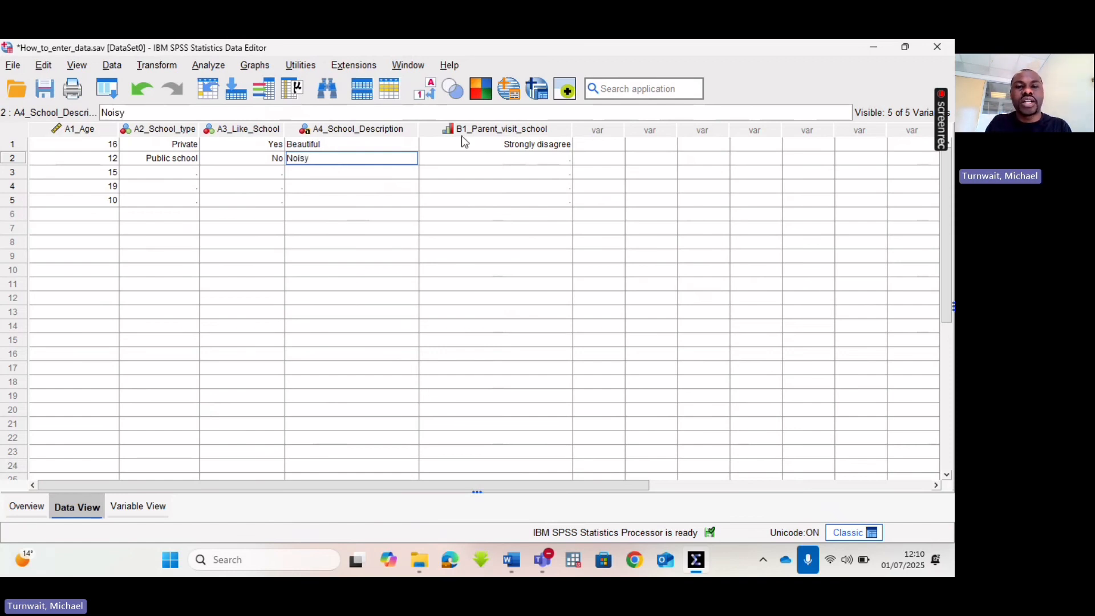
left_click(467, 160)
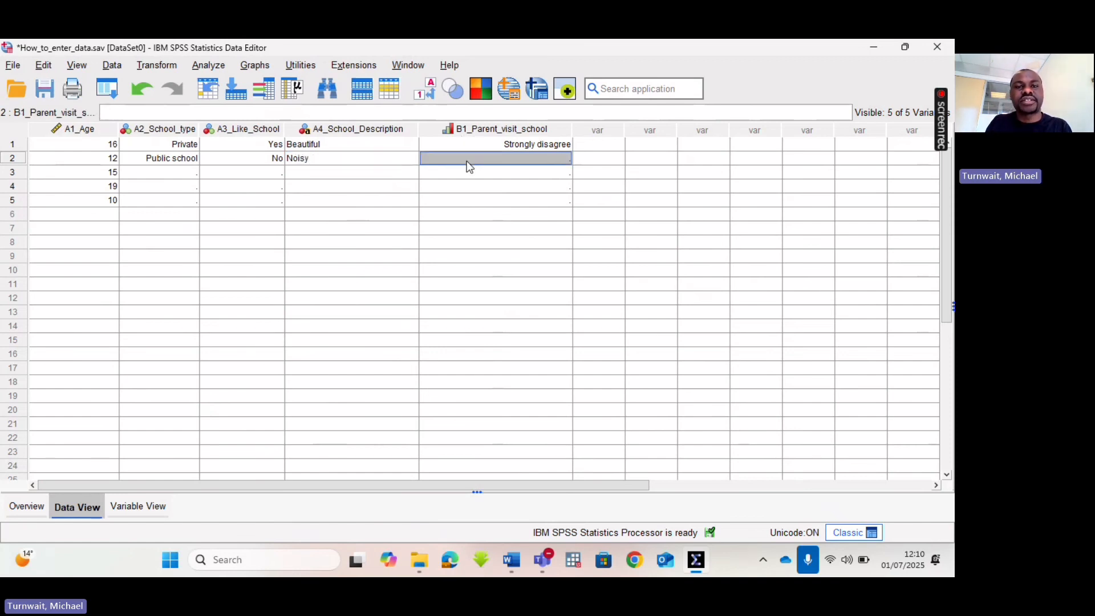
left_click(551, 162)
left_click(564, 159)
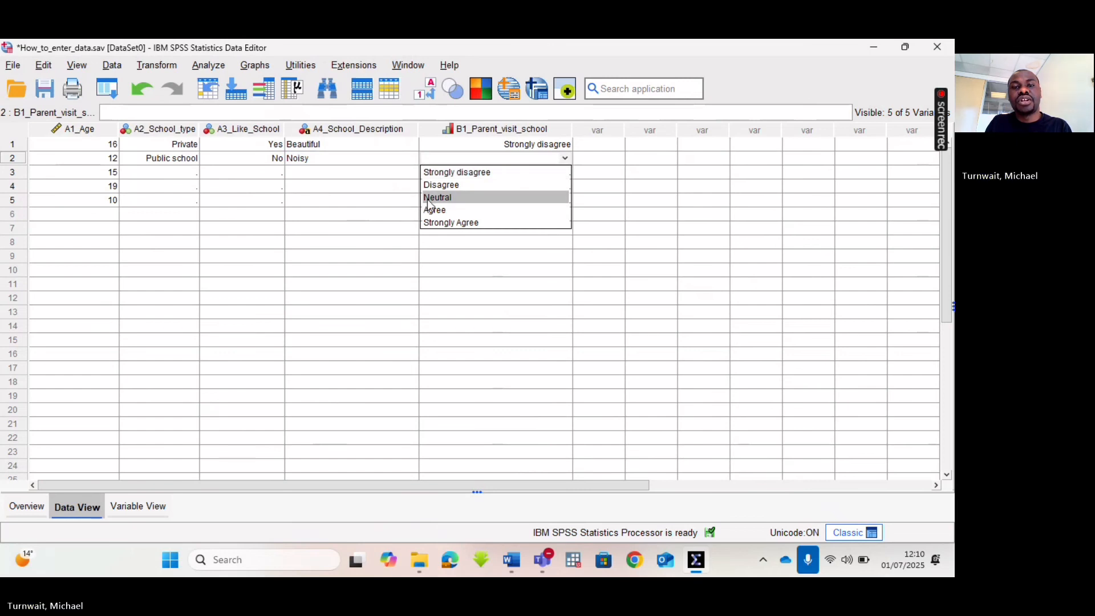
left_click(441, 186)
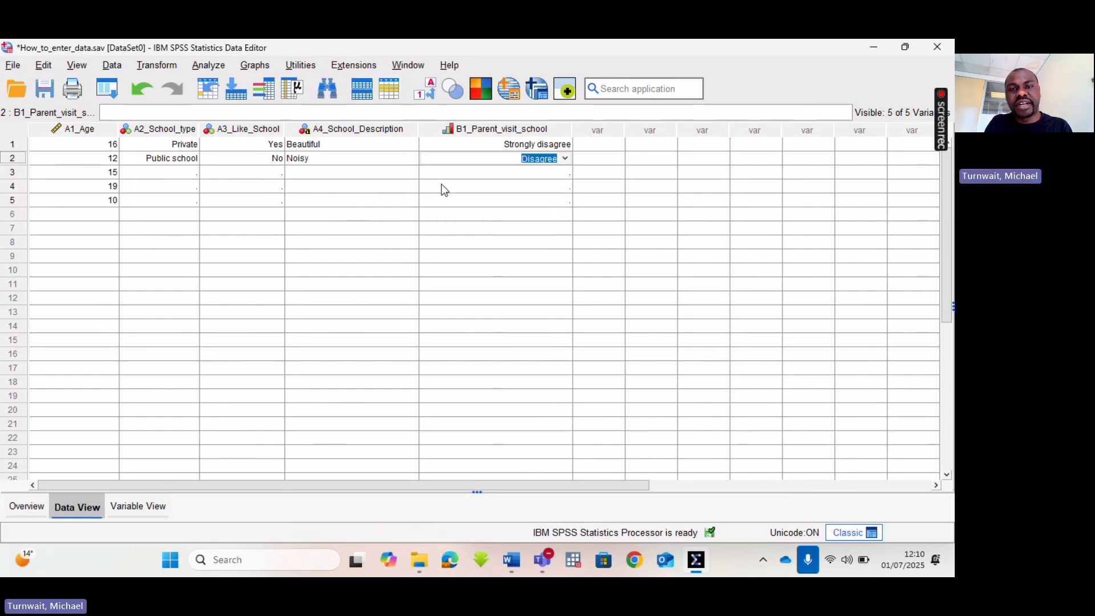
- For the third case, set A2_School_type to Private and A3_Like_School to Yes
left_click(161, 174)
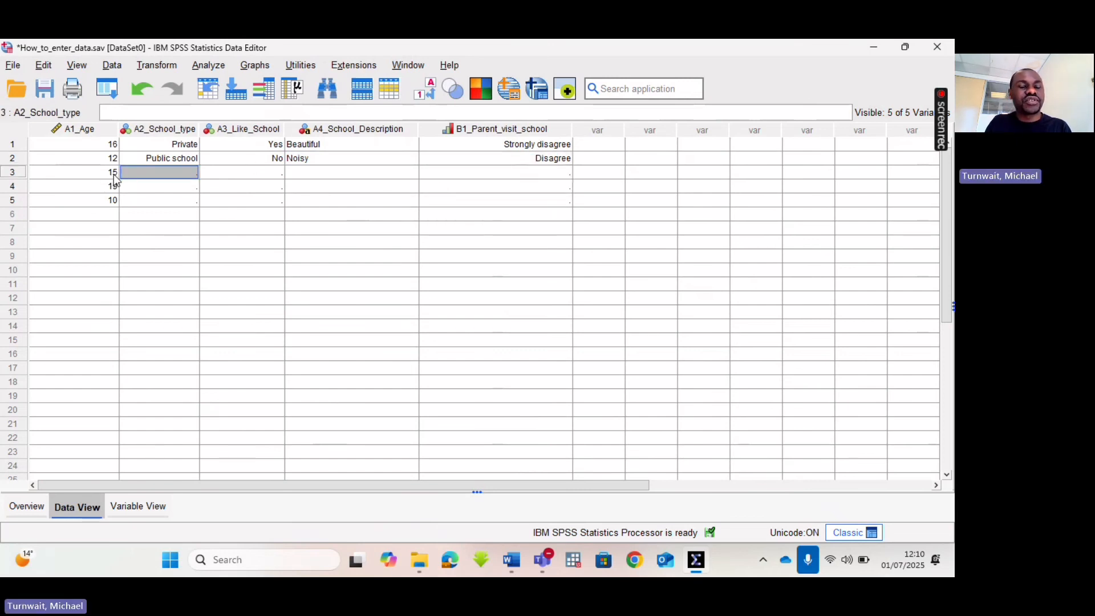
left_click(194, 170)
left_click(193, 171)
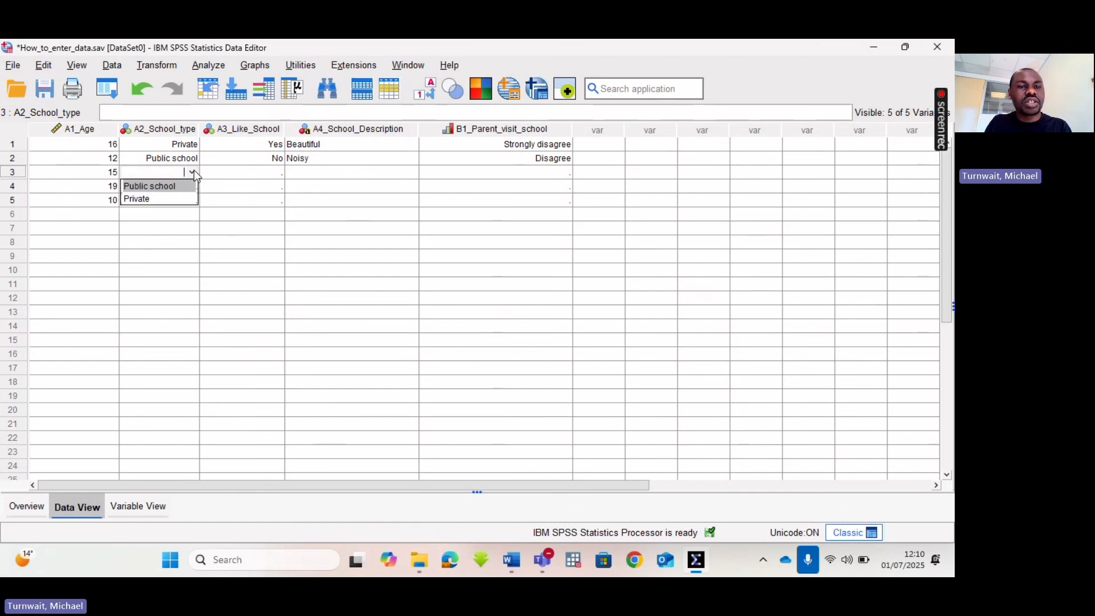
left_click(169, 199)
left_click(265, 172)
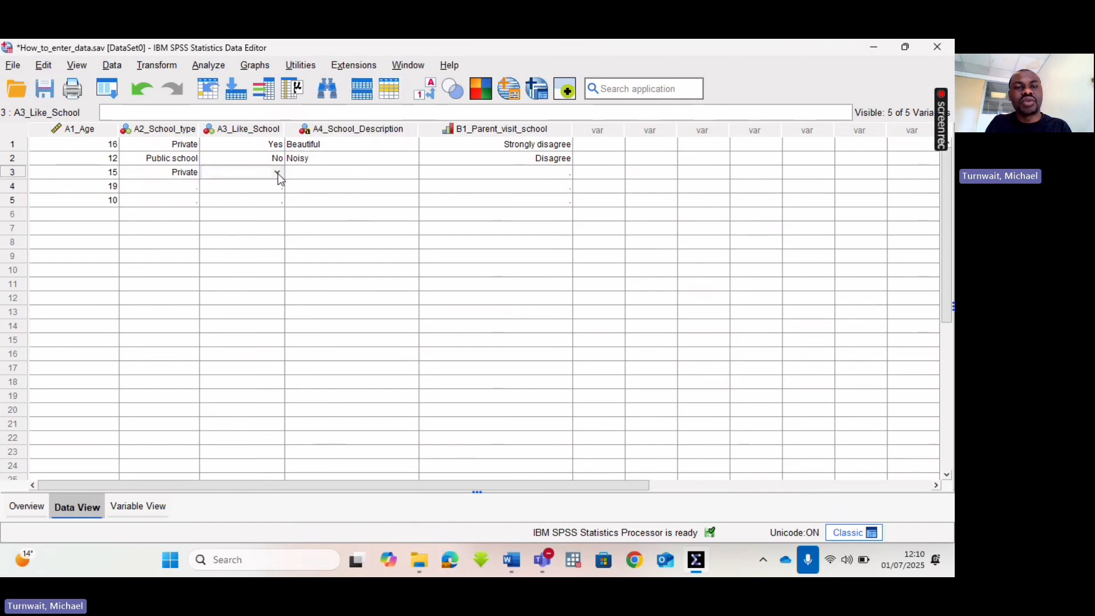
left_click(278, 174)
left_click(248, 200)
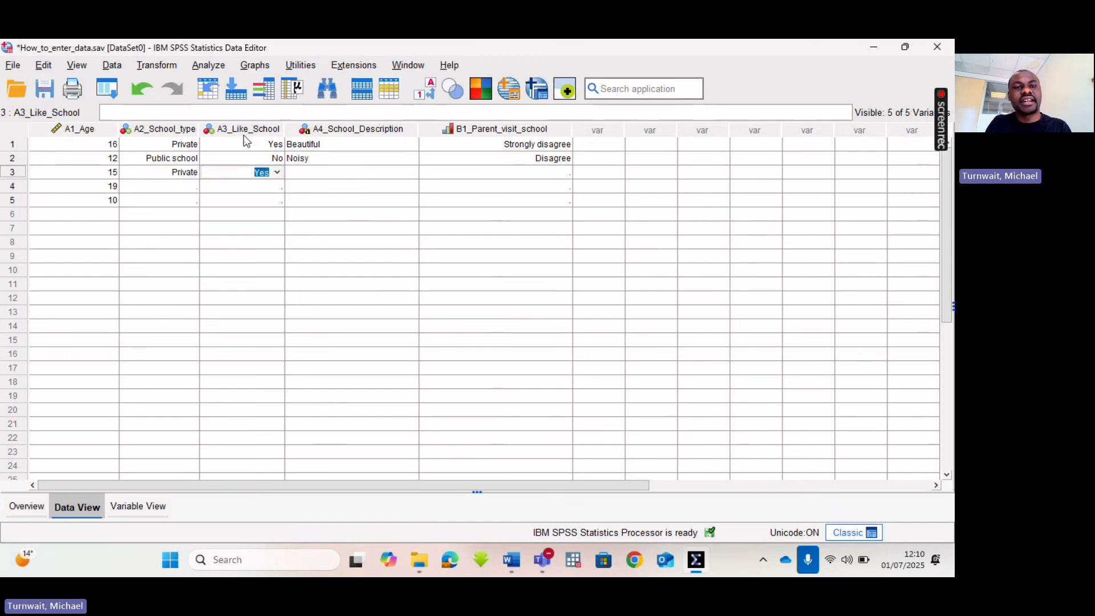
- Enter Clean as the third case's A4_School_Description and set its B1_Parent_visit_school to Agree
left_click(339, 178)
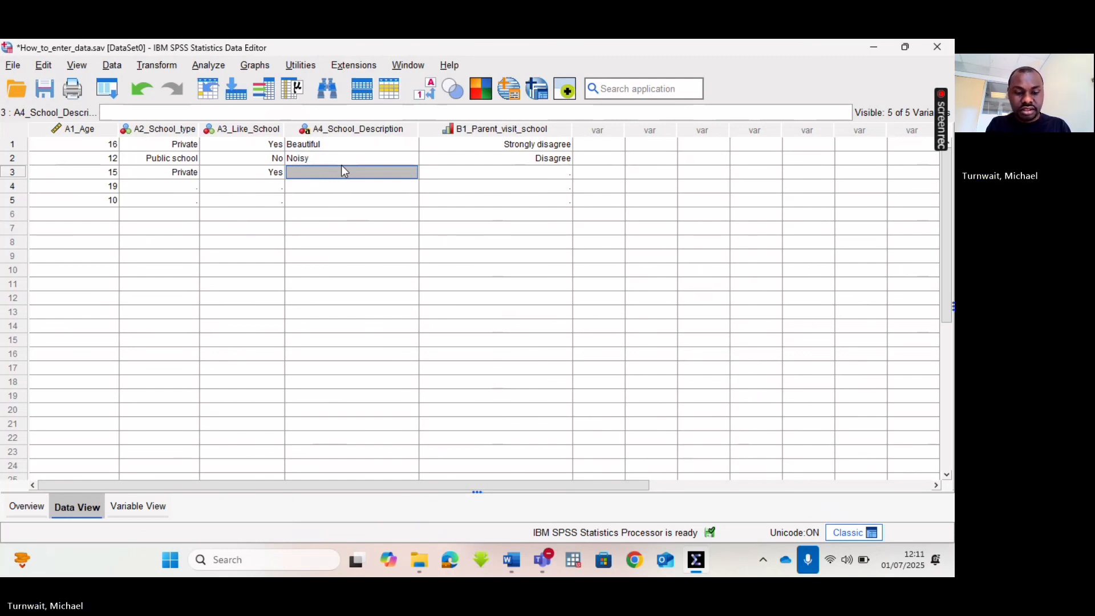
type("Clean")
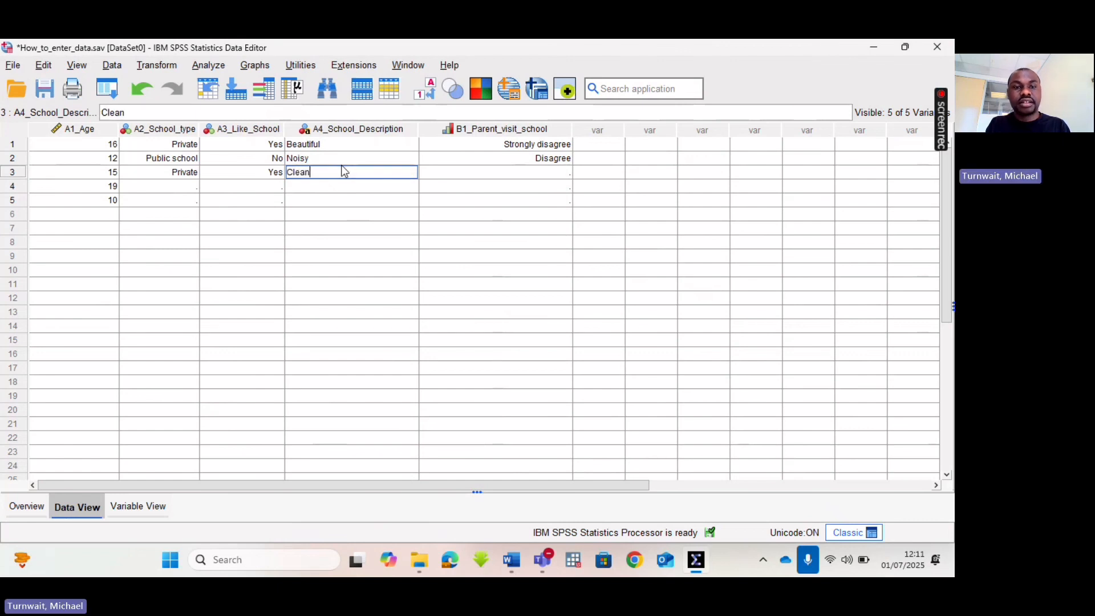
left_click(535, 162)
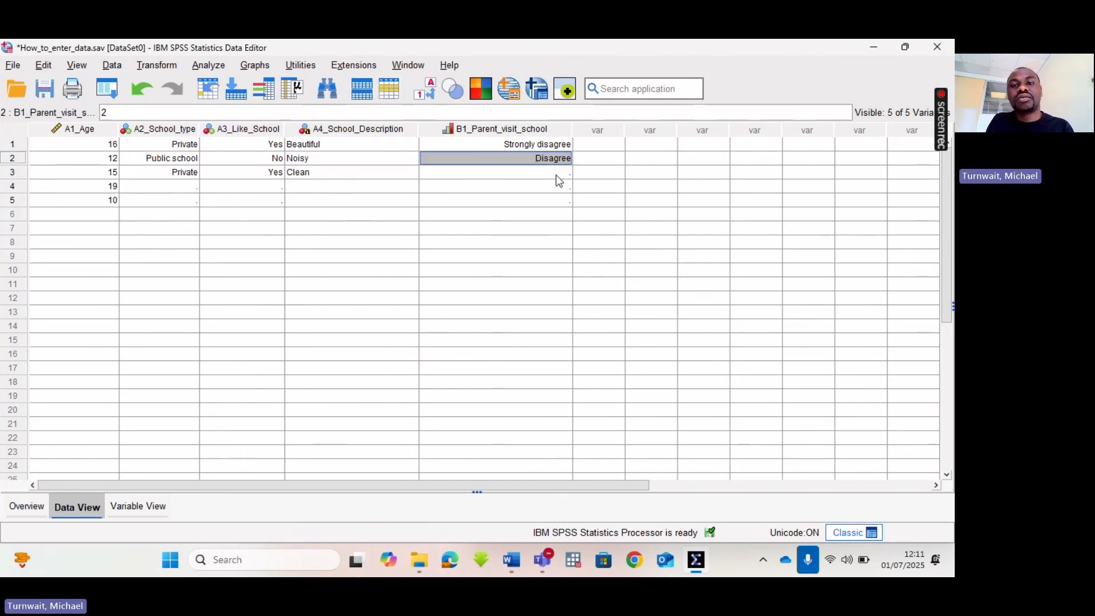
left_click(565, 175)
left_click(569, 174)
left_click(566, 172)
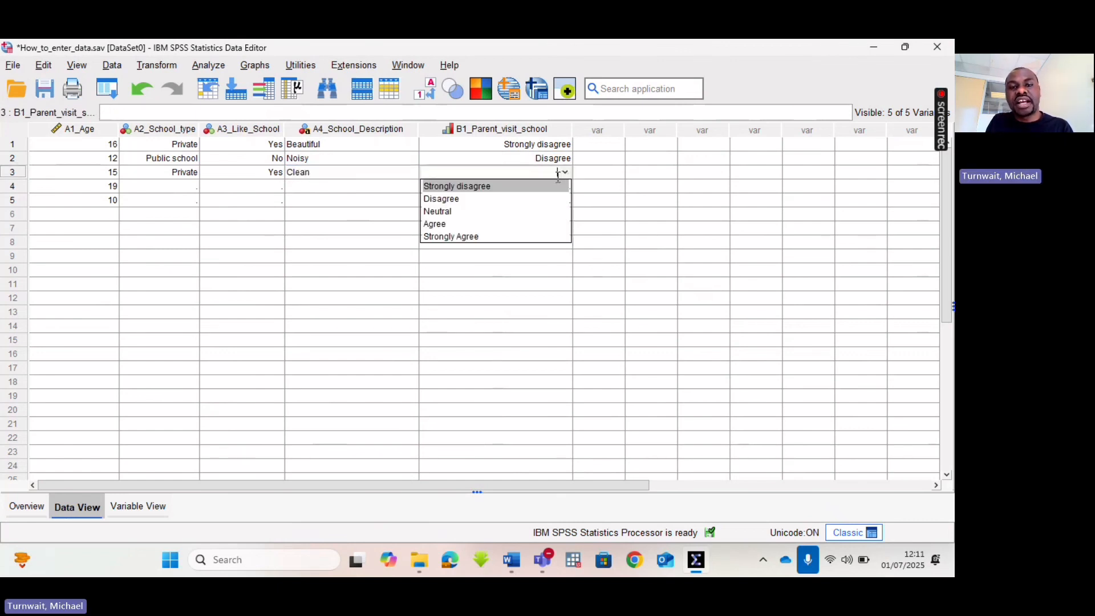
left_click(447, 224)
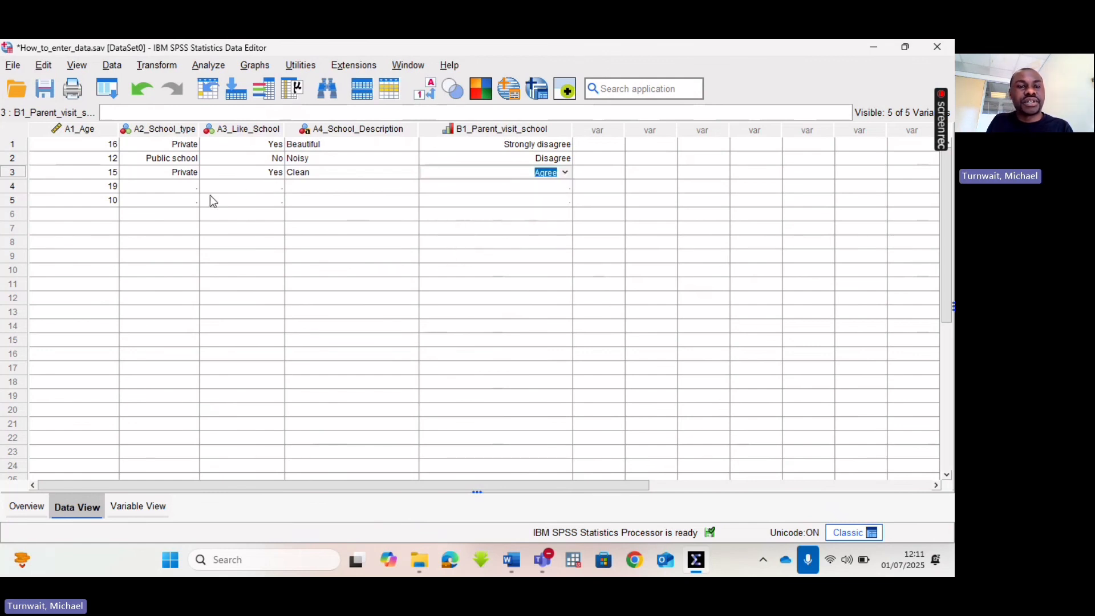
- For the fourth case, set A2_School_type to Public school and A3_Like_School to No
left_click(159, 188)
left_click(181, 187)
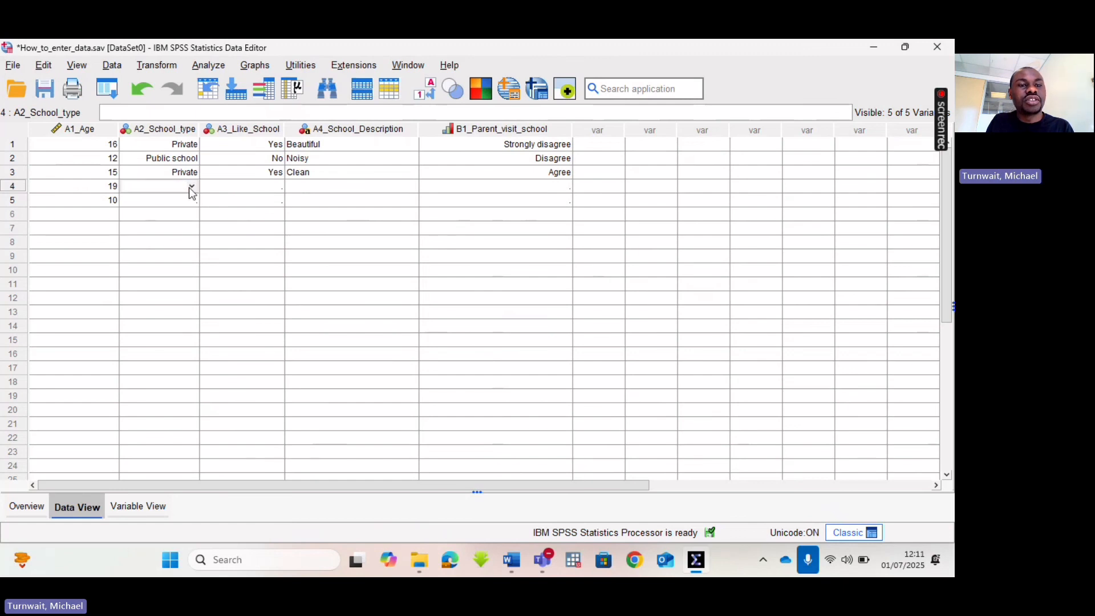
left_click(190, 187)
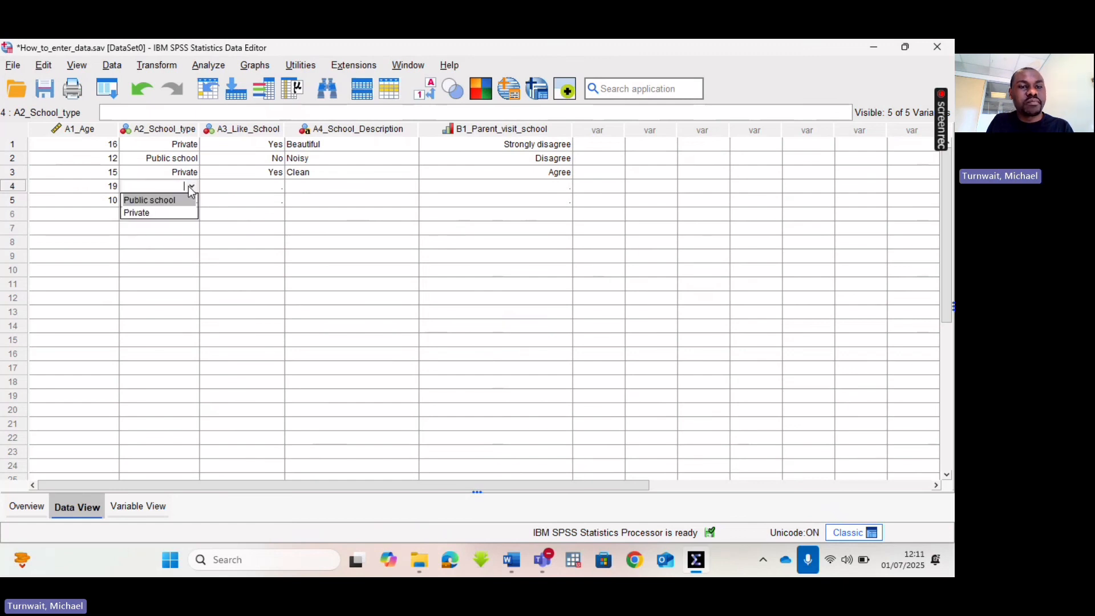
left_click(163, 200)
left_click(261, 187)
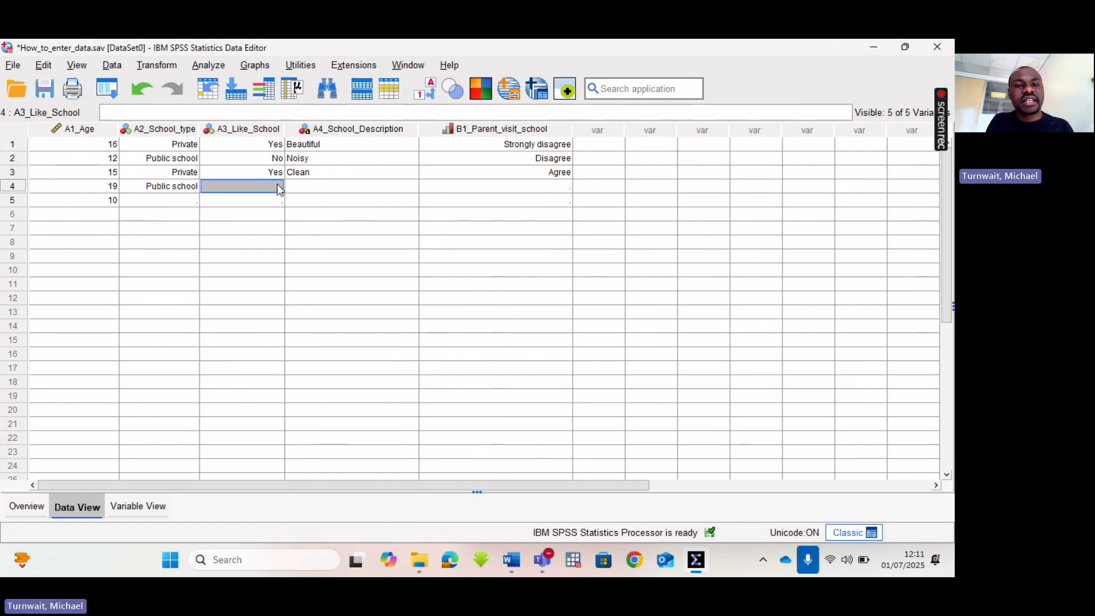
left_click(278, 189)
left_click(277, 187)
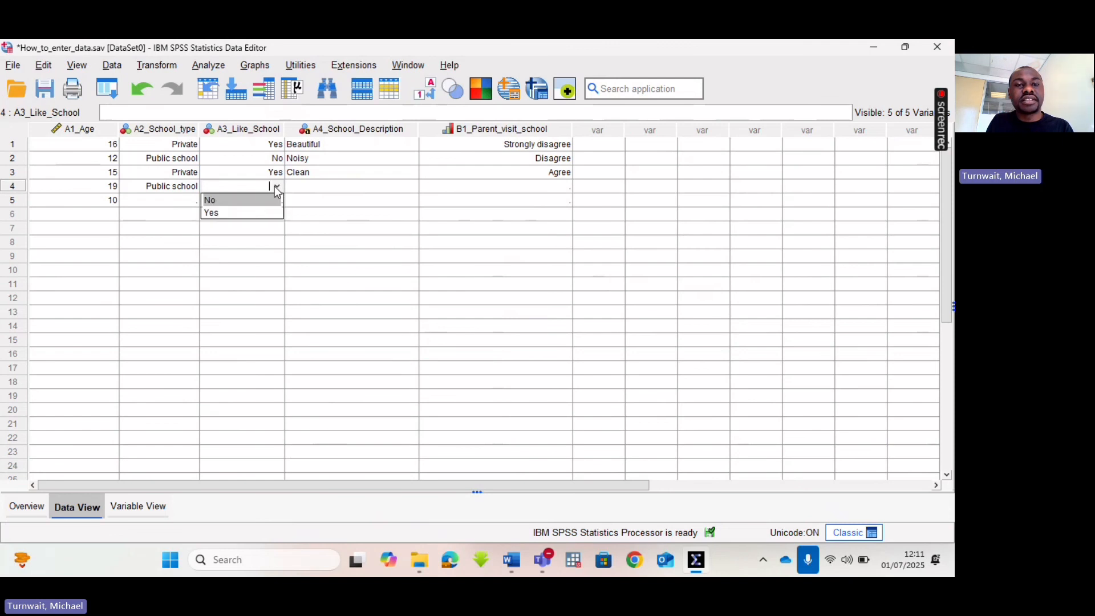
left_click(225, 201)
- Enter Dirty as the fourth case's A4_School_Description and set its B1_Parent_visit_school to Neutral
left_click(321, 188)
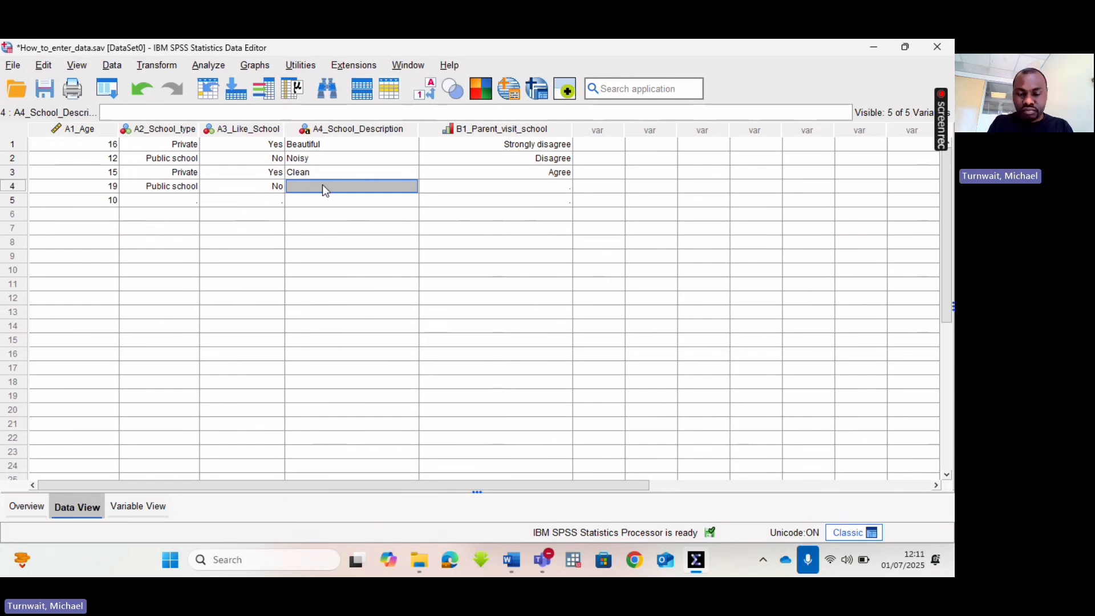
type("Dirty")
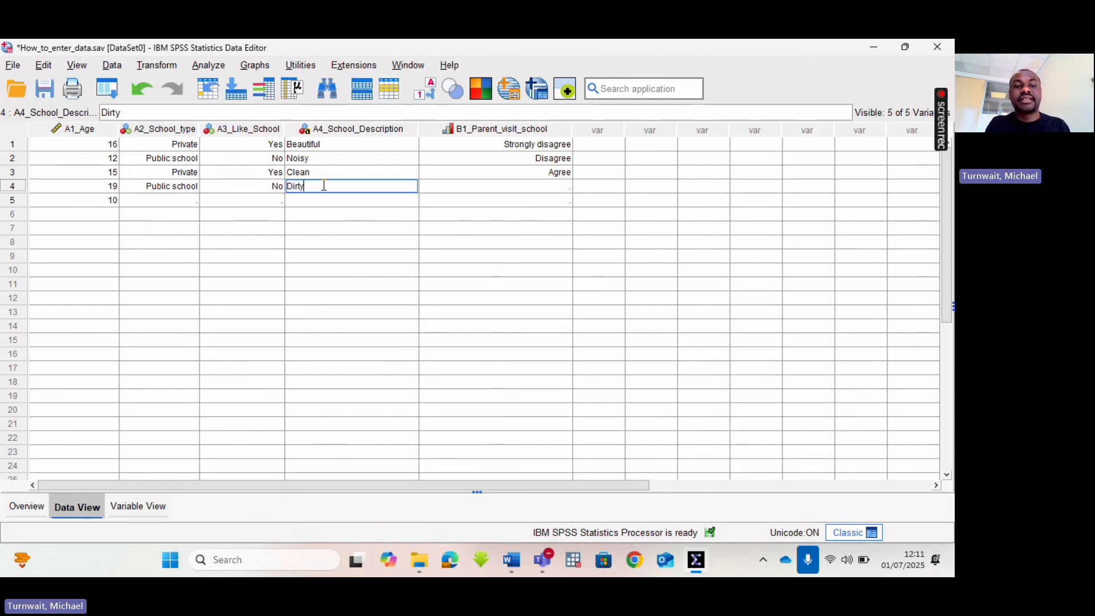
left_click(455, 188)
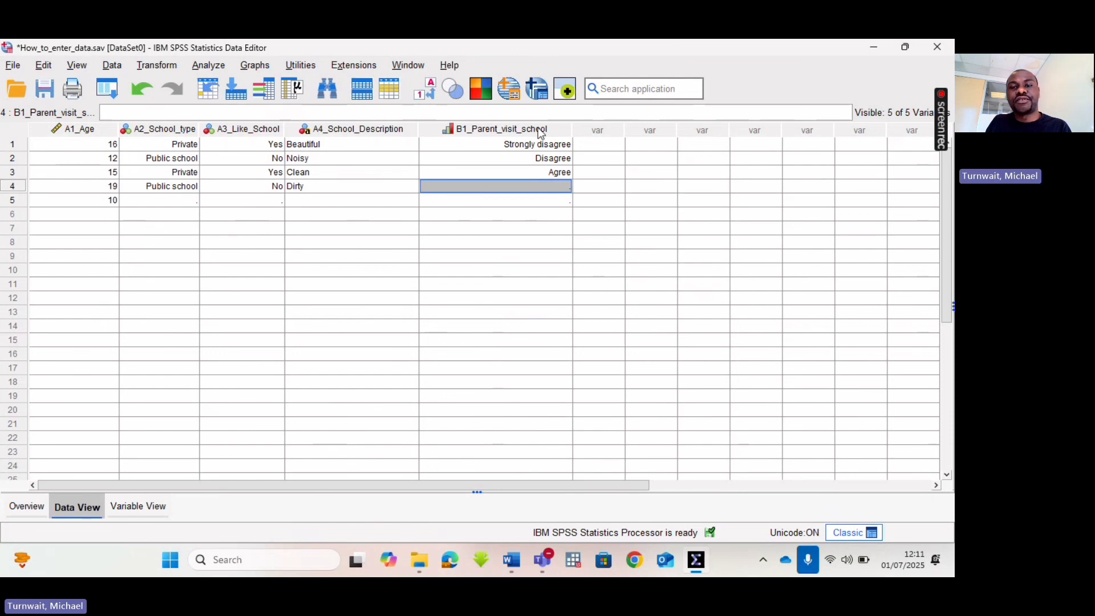
left_click(565, 186)
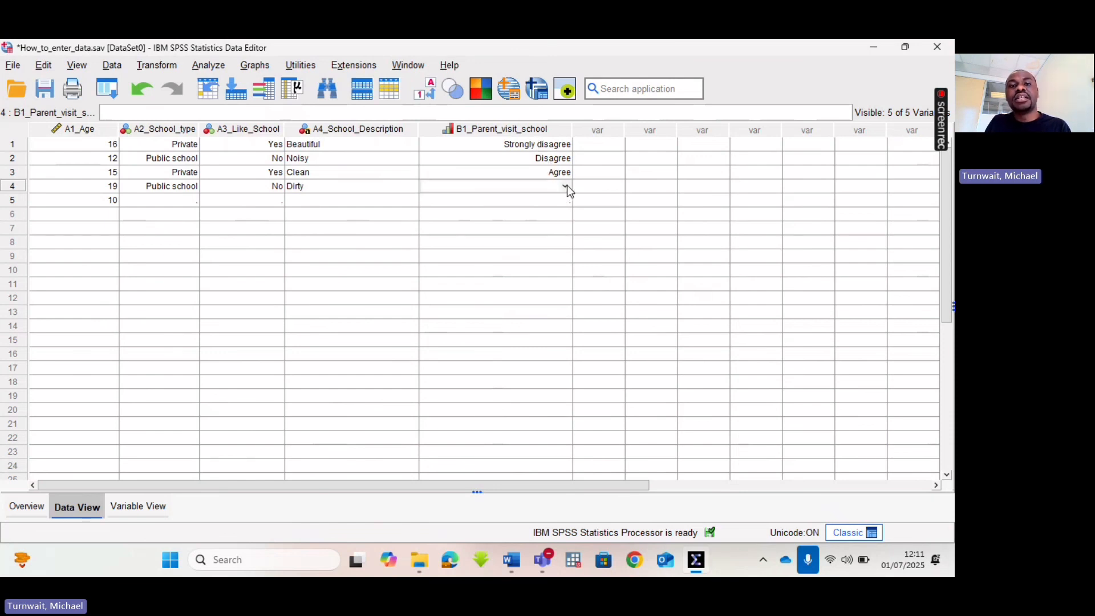
left_click(567, 186)
left_click(445, 226)
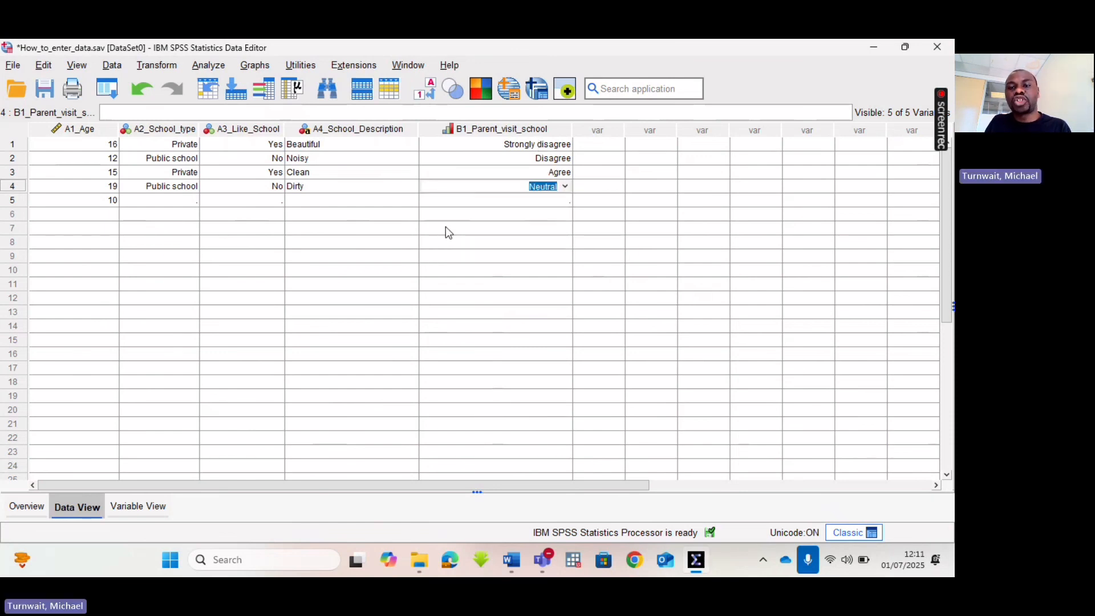
left_click(566, 203)
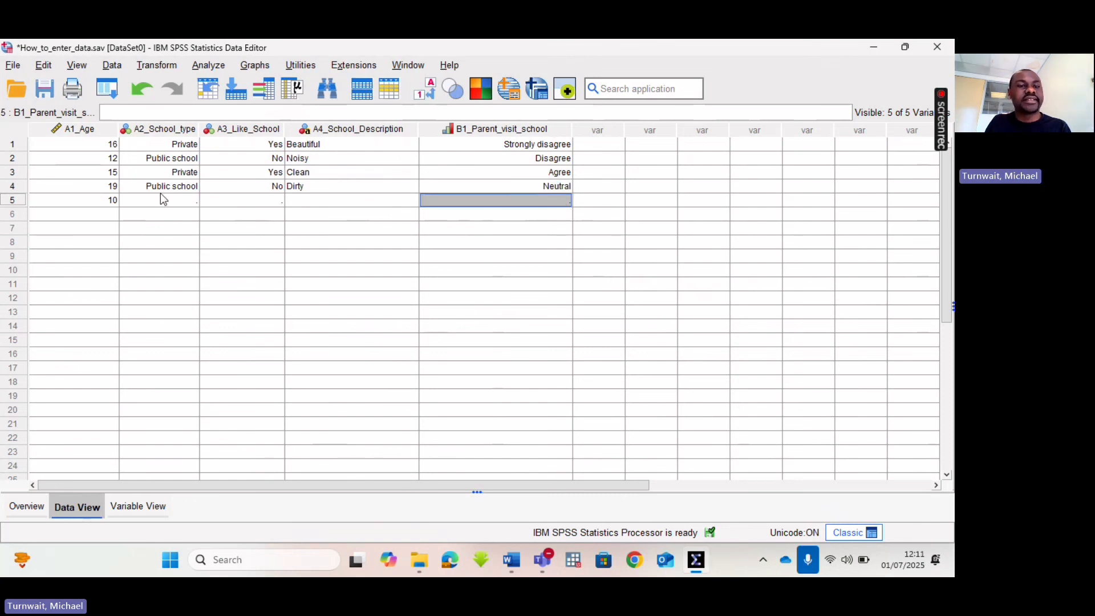
- Set the fifth case's A2_School_type to Private
left_click(145, 205)
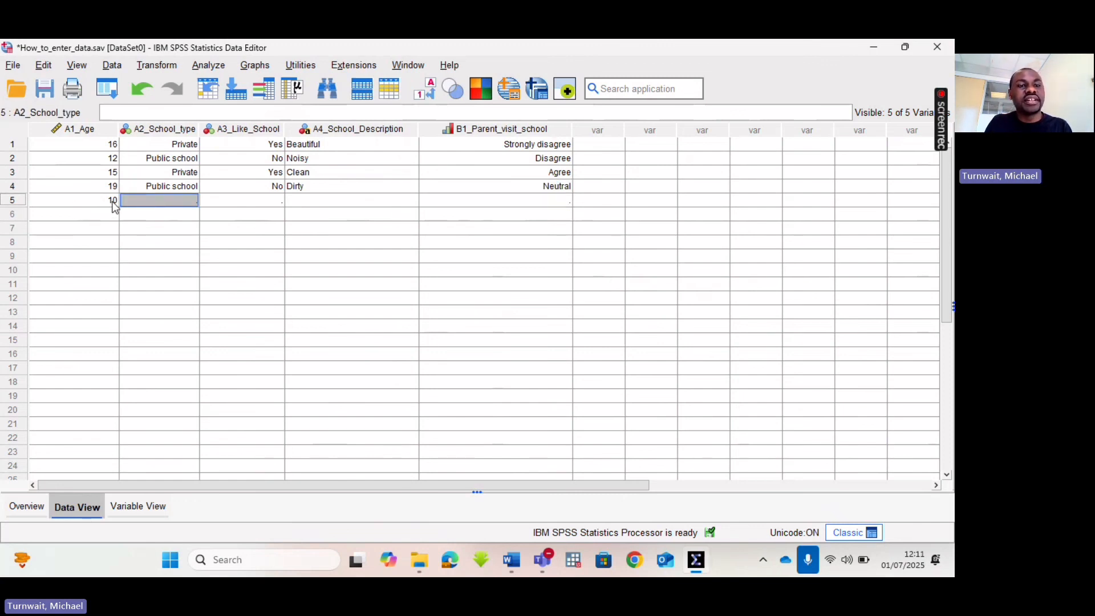
left_click(201, 200)
left_click(195, 200)
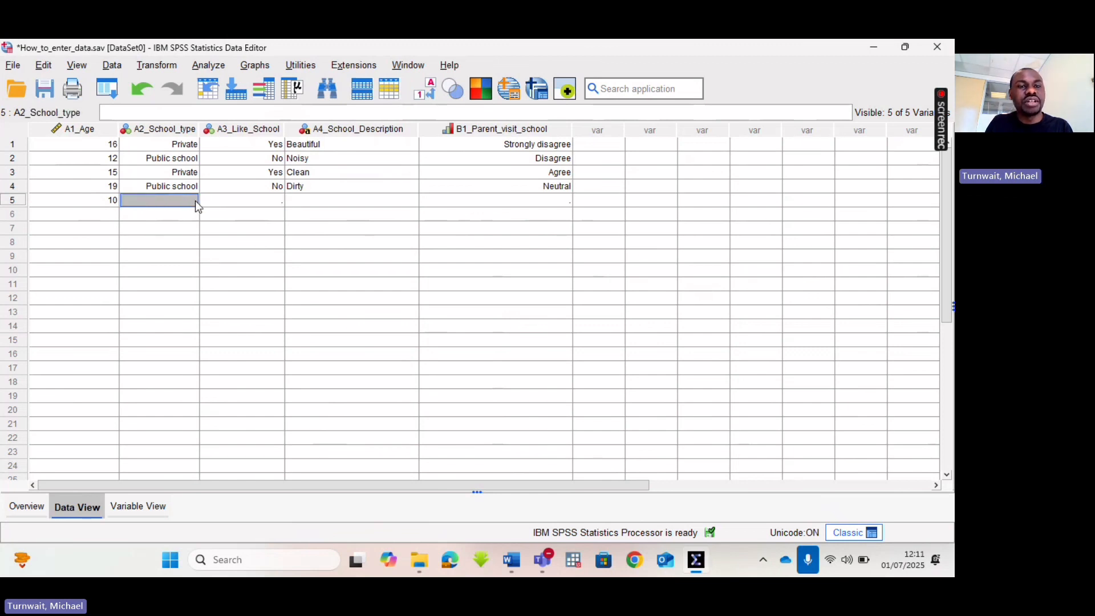
left_click(193, 202)
left_click(191, 199)
left_click(161, 227)
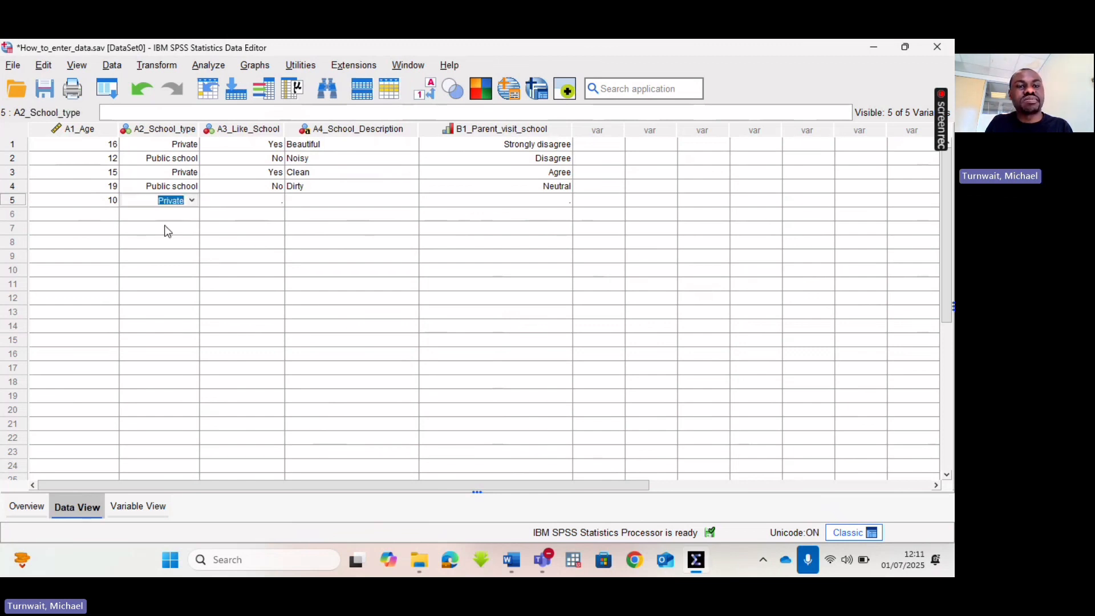
- Set the fifth case's A3_Like_School to Yes
left_click(260, 200)
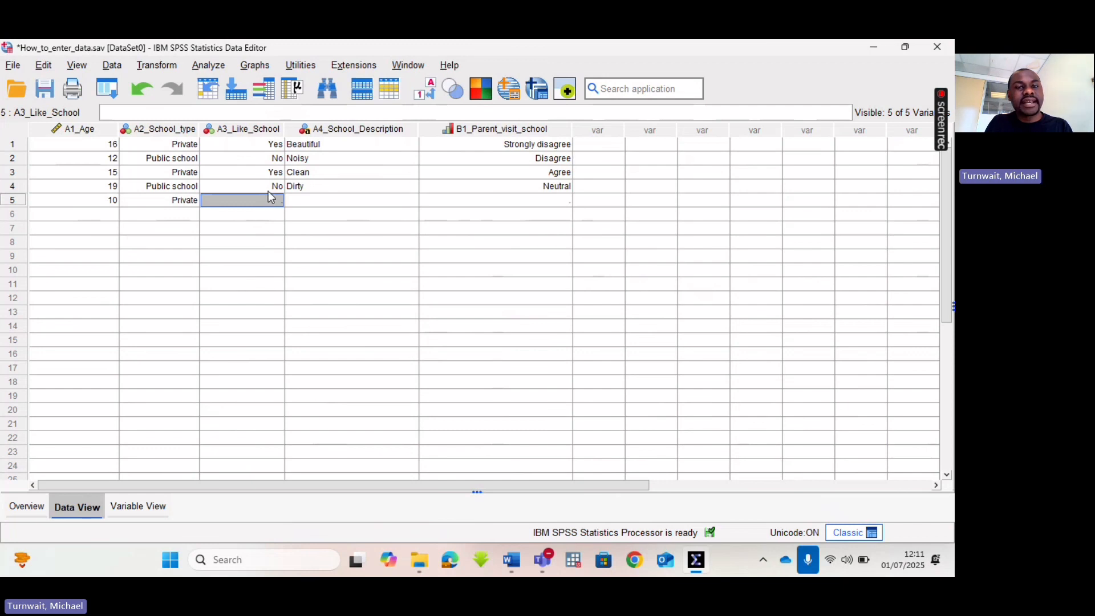
left_click(272, 198)
left_click(276, 200)
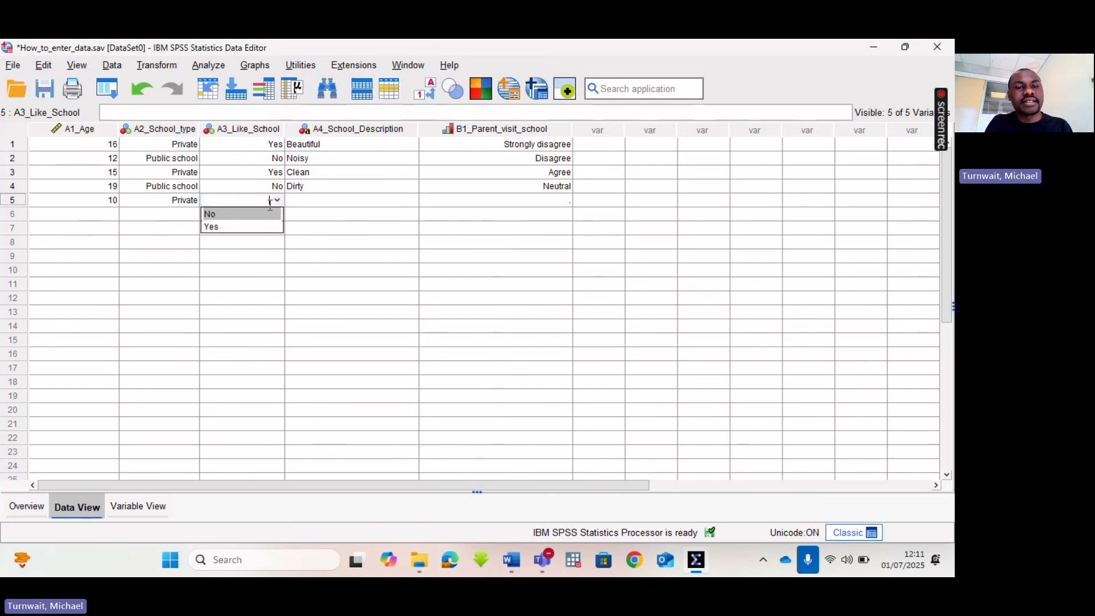
left_click(242, 227)
- Enter Big as the fifth case's A4_School_Description and set its B1_Parent_visit_school to Strongly Agree
left_click(325, 201)
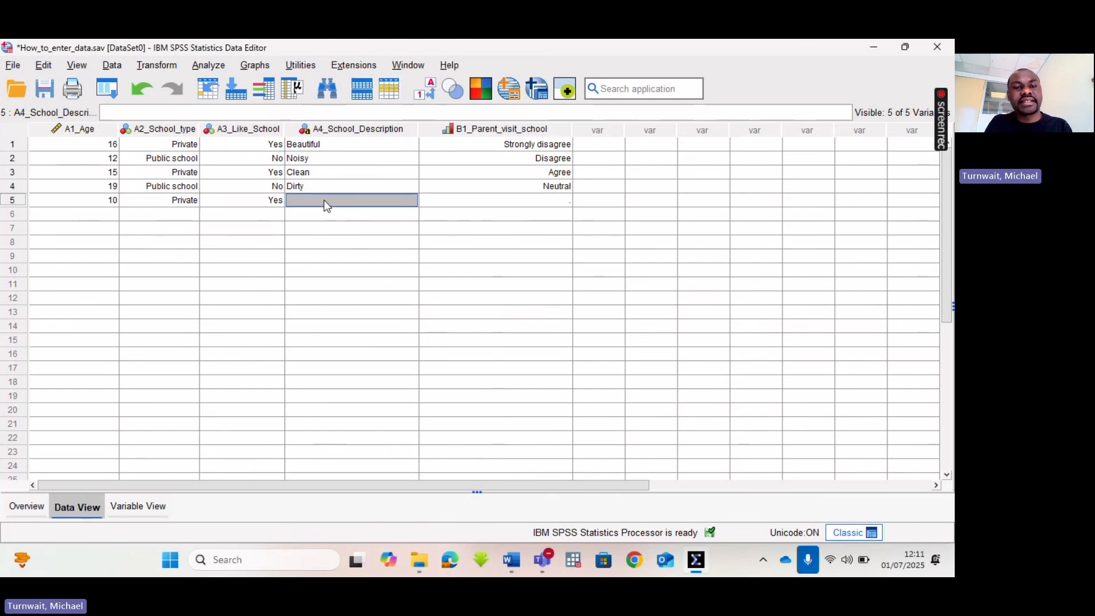
type("Big")
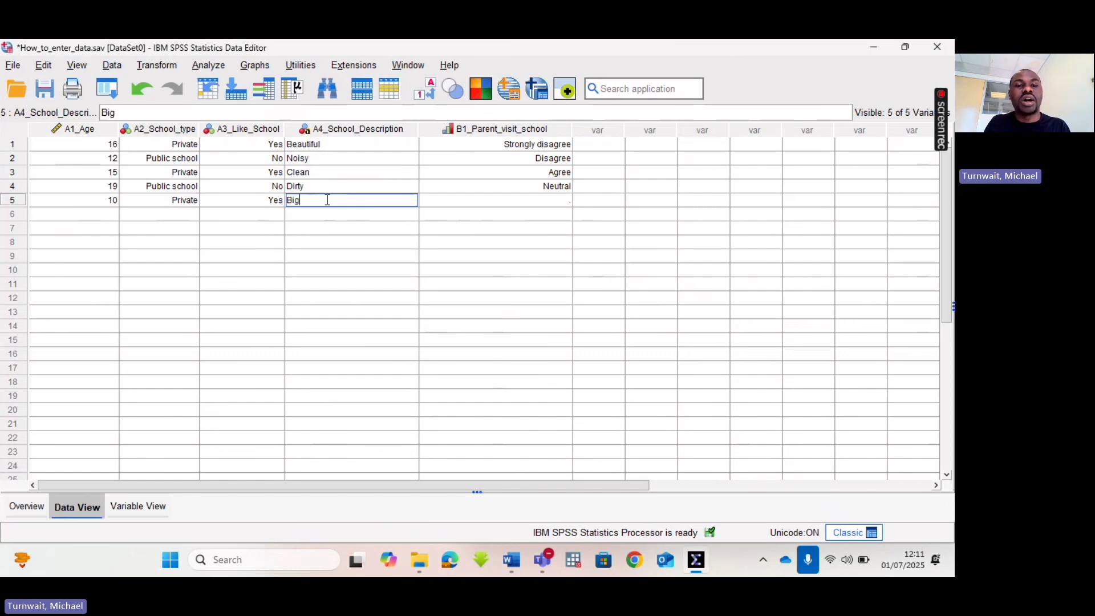
left_click(454, 201)
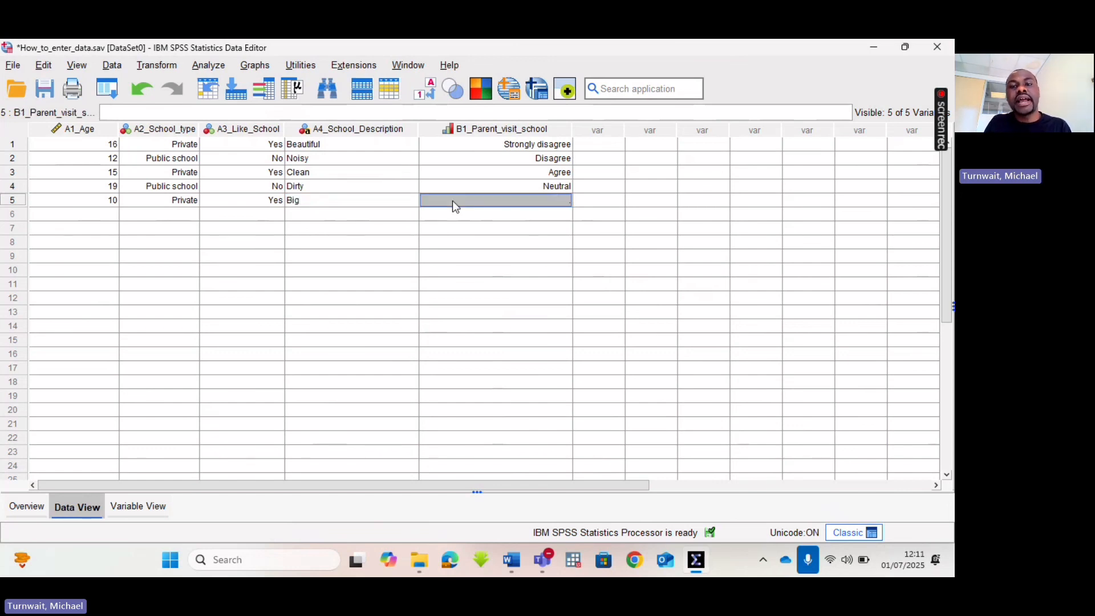
left_click(562, 200)
left_click(563, 200)
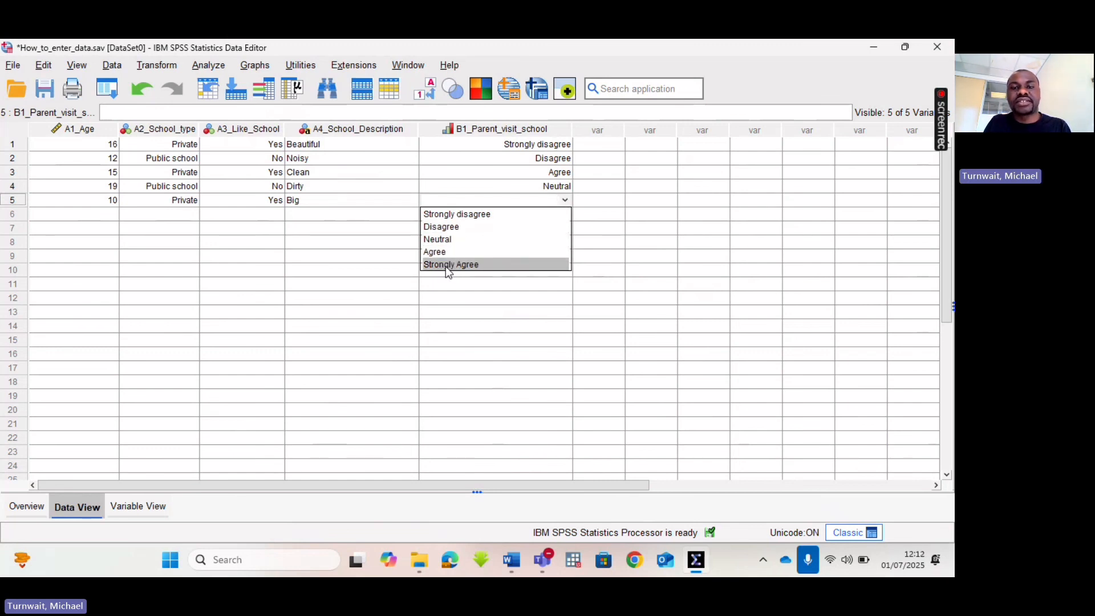
left_click(447, 266)
left_click(557, 215)
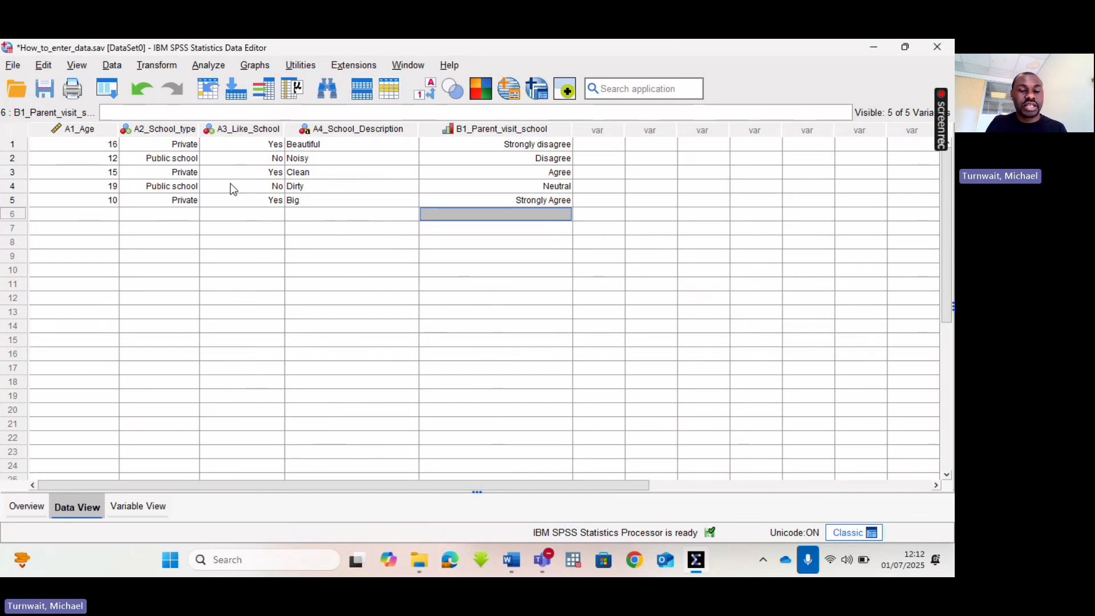
left_click(129, 512)
left_click(84, 507)
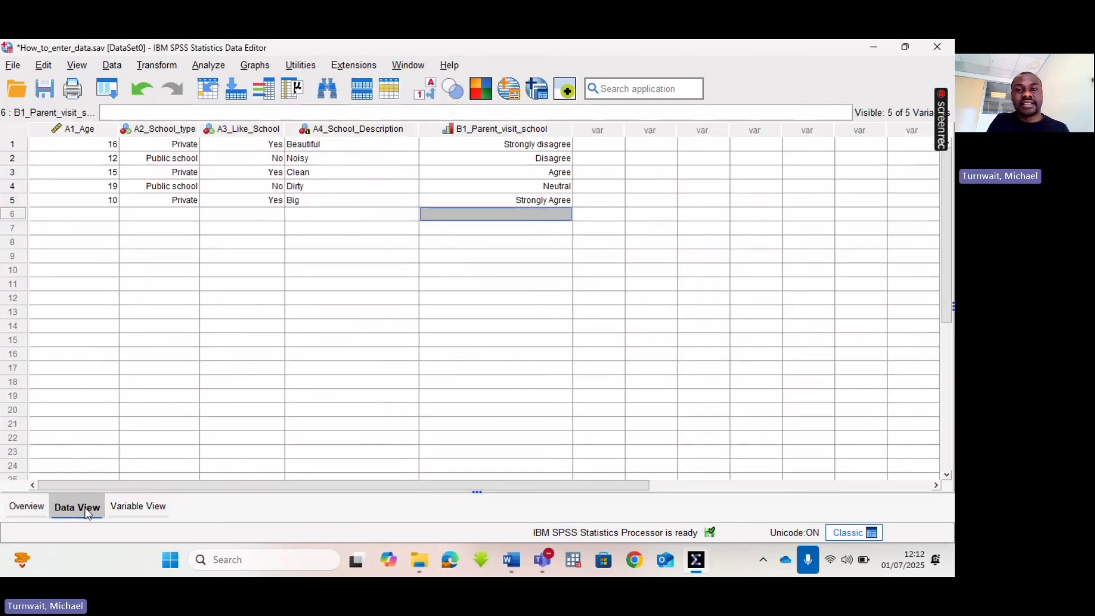